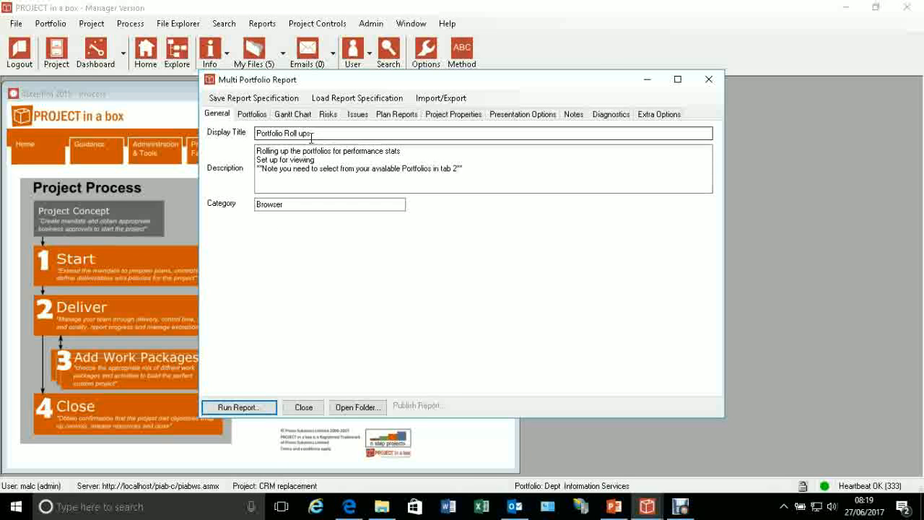
# Review the Portfolio Roll ups report specification: selected portfolios, Gantt chart, risk categories, issue categories and plan reports
pyautogui.click(253, 116)
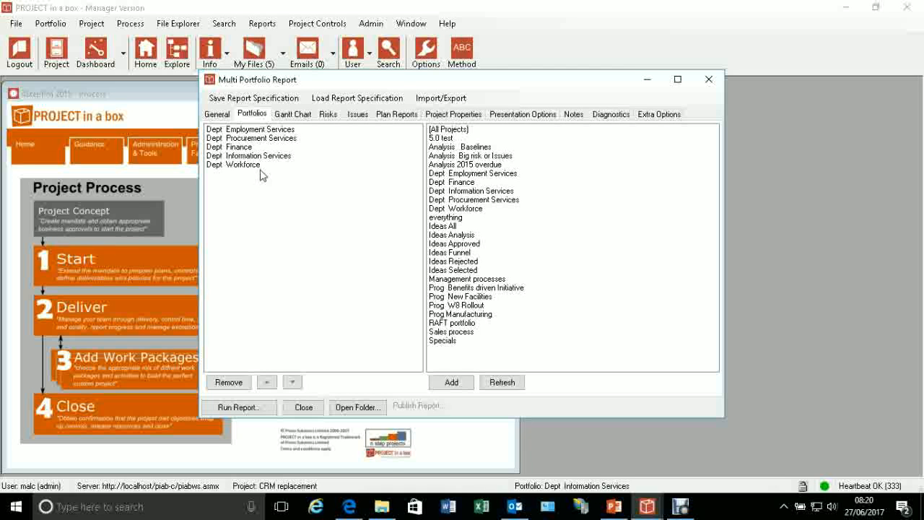
pyautogui.click(306, 119)
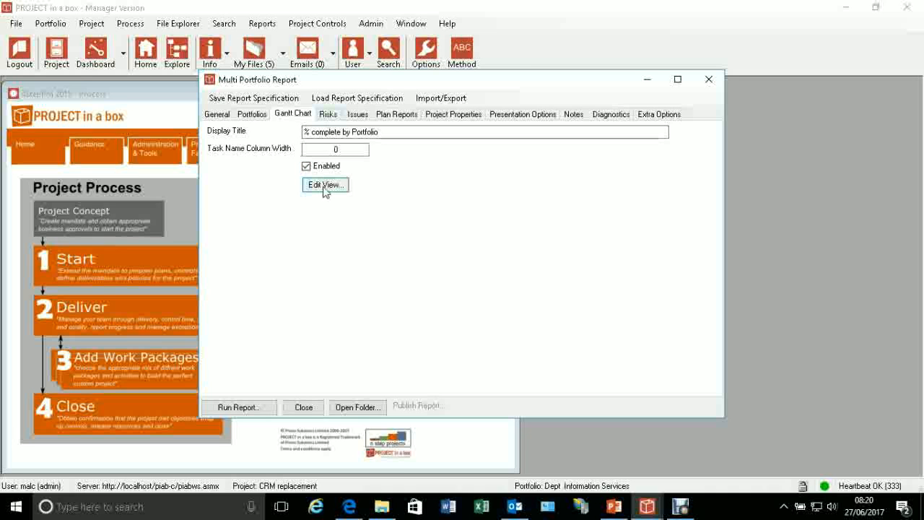
pyautogui.click(329, 116)
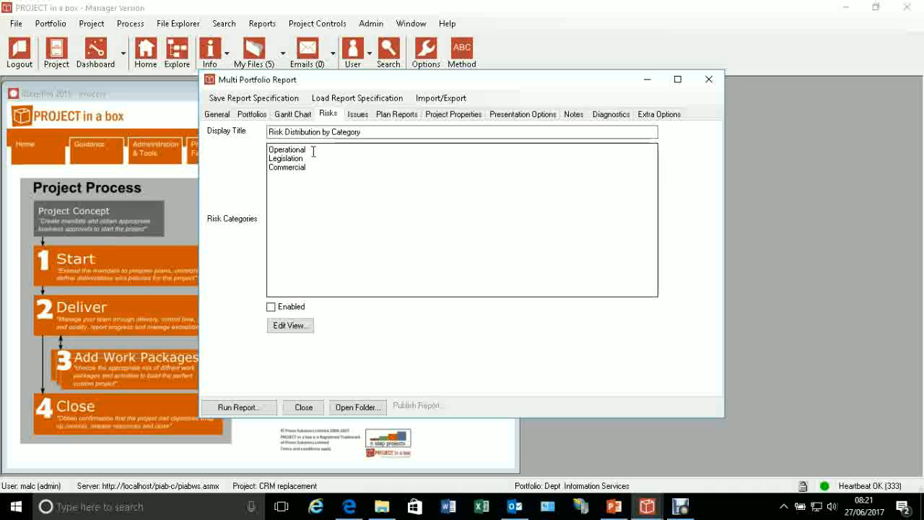
pyautogui.click(356, 114)
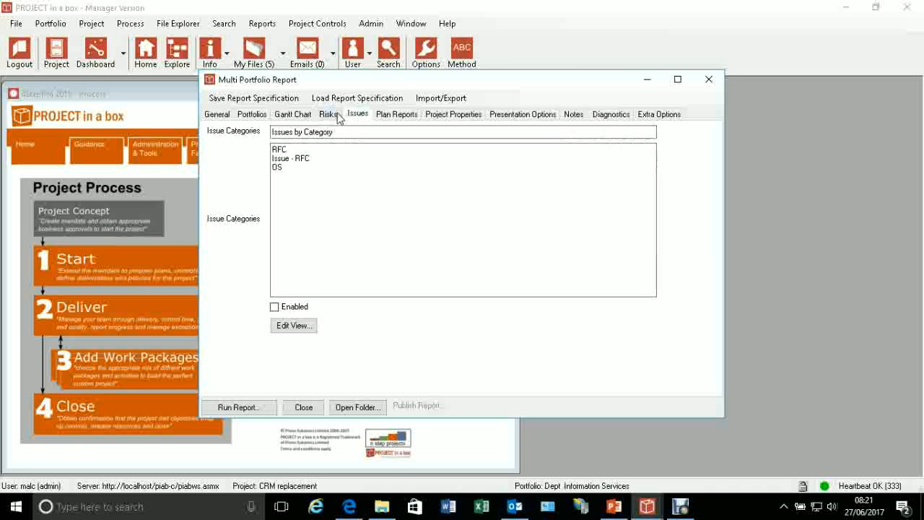
pyautogui.click(337, 115)
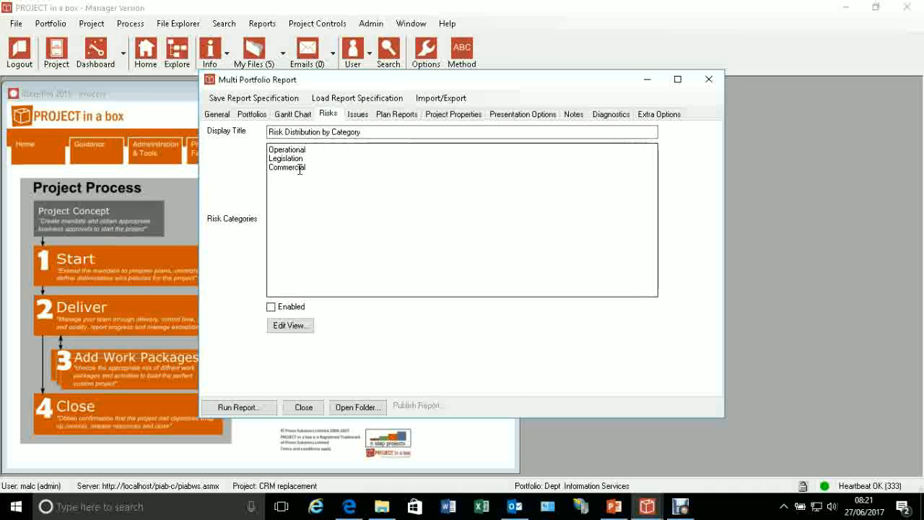
pyautogui.click(357, 115)
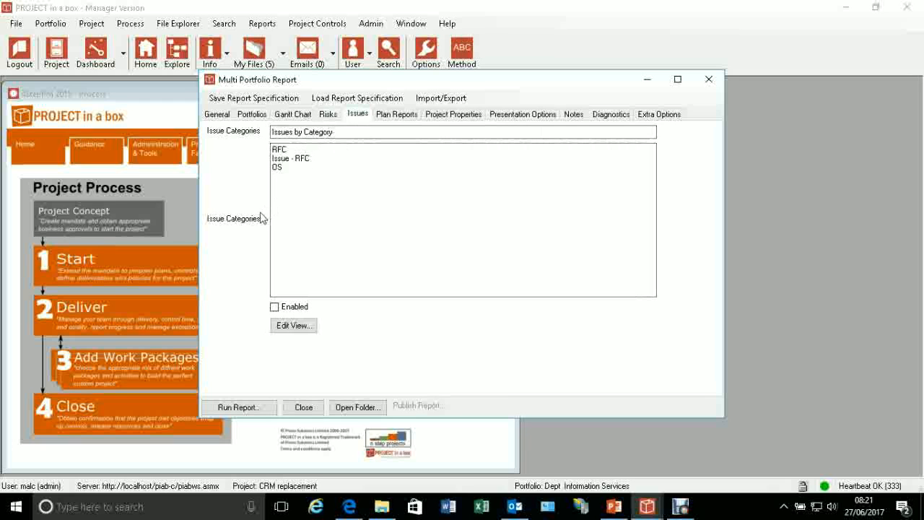
pyautogui.click(328, 114)
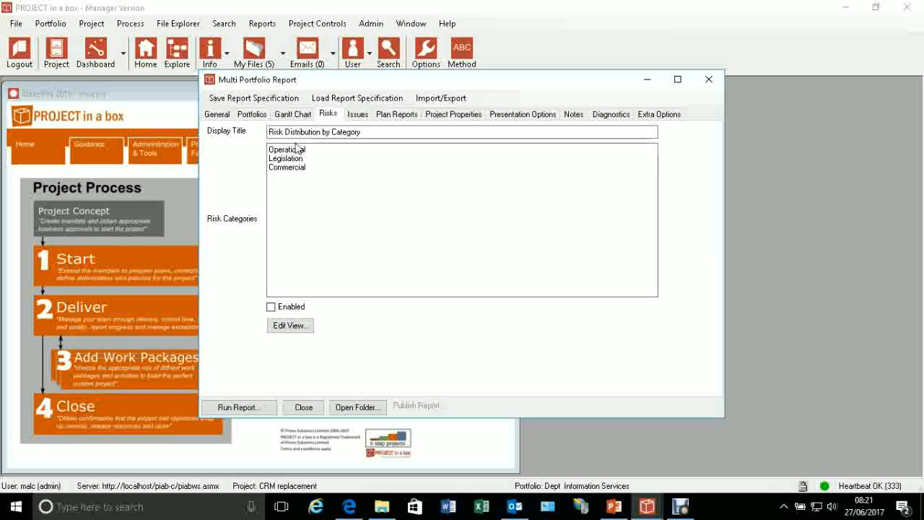
pyautogui.click(358, 114)
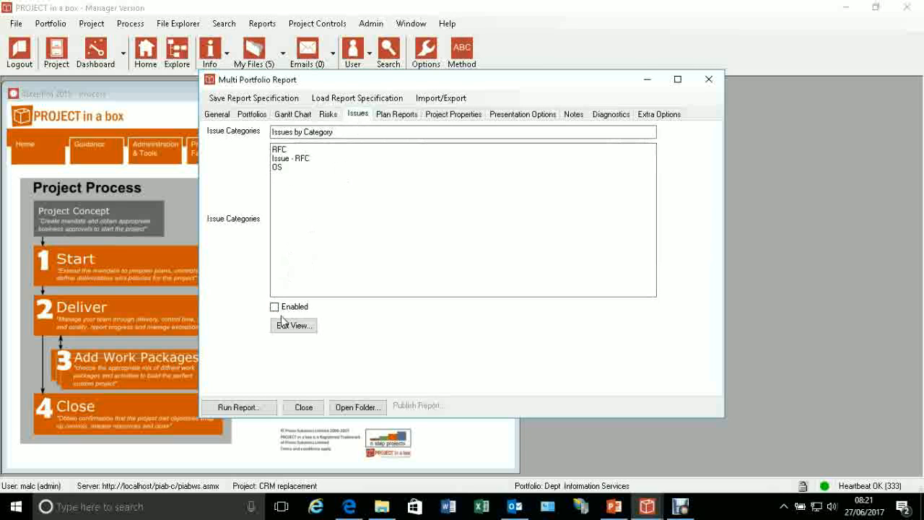
pyautogui.click(390, 120)
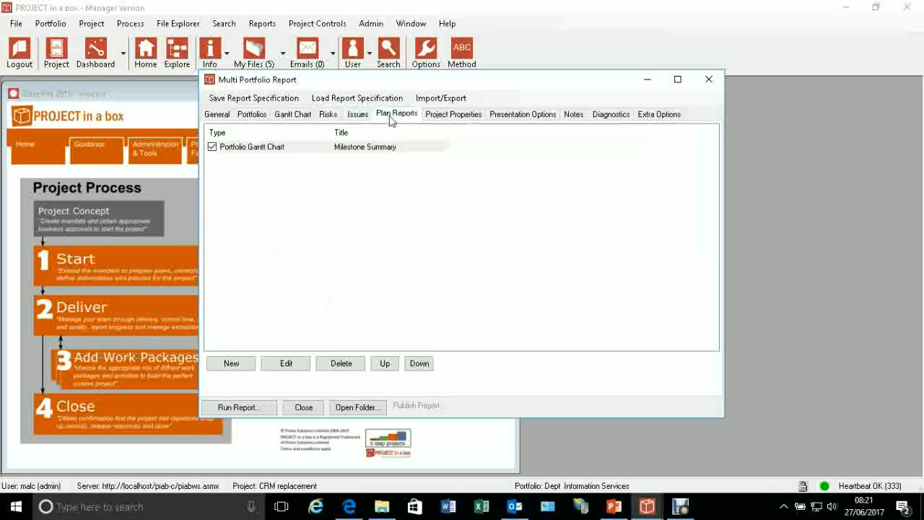
# Open the Project Performance within Portfolio property view for editing and look through its column list
pyautogui.click(469, 115)
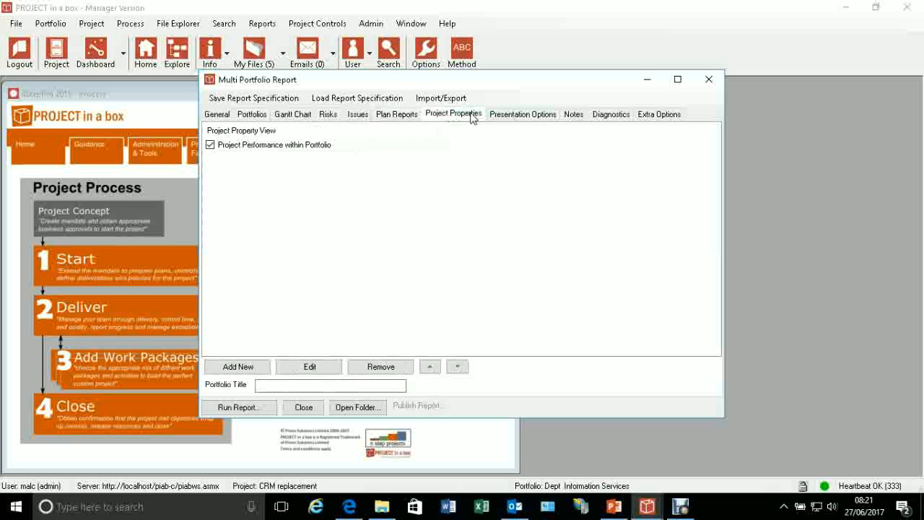
pyautogui.click(311, 150)
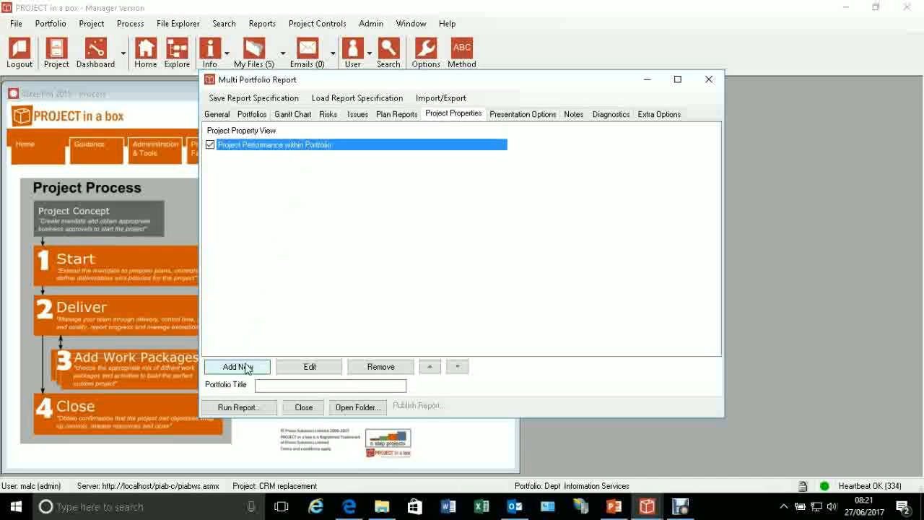
pyautogui.click(310, 366)
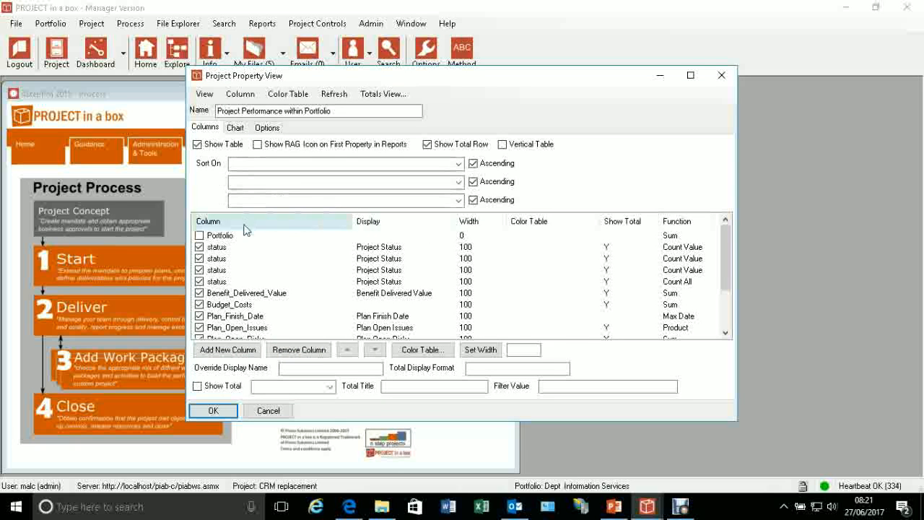
pyautogui.scroll(-2, 244, 273)
pyautogui.scroll(2, 243, 274)
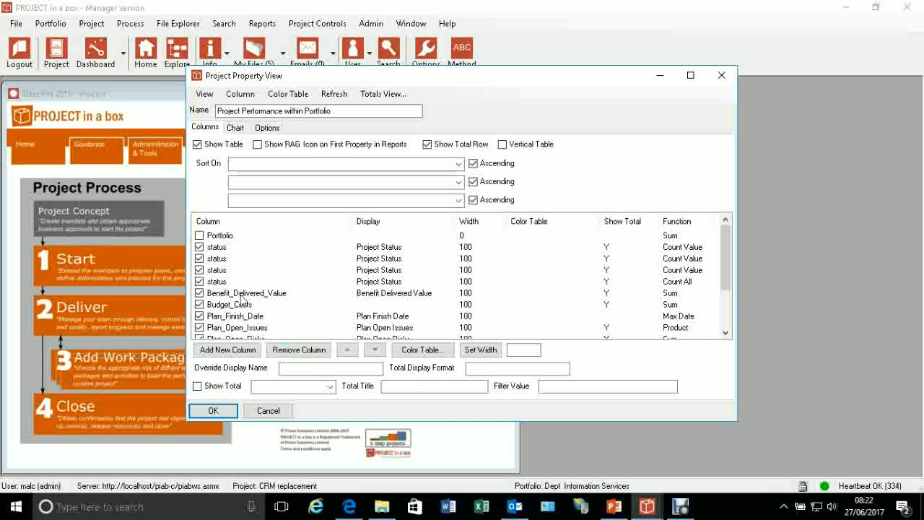
# Inspect the total function, total title and filter value of each of the four status columns
pyautogui.click(228, 248)
pyautogui.click(330, 387)
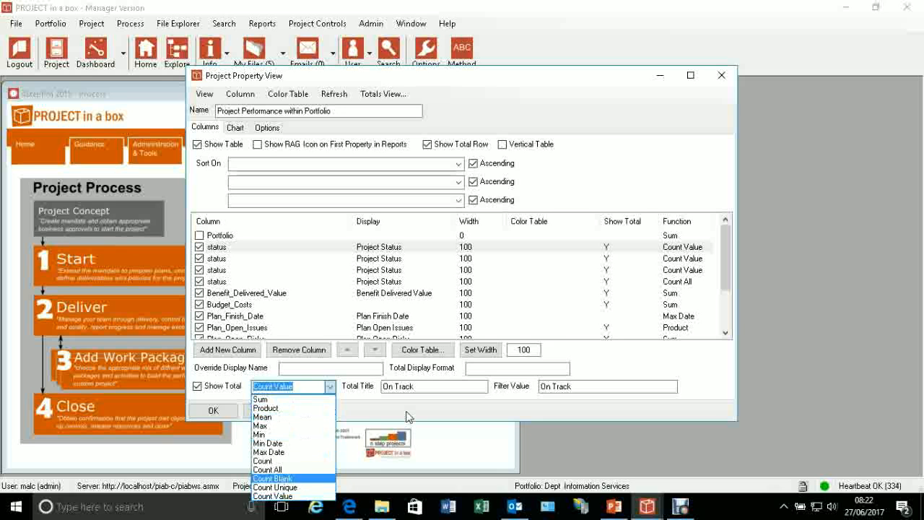
pyautogui.click(384, 410)
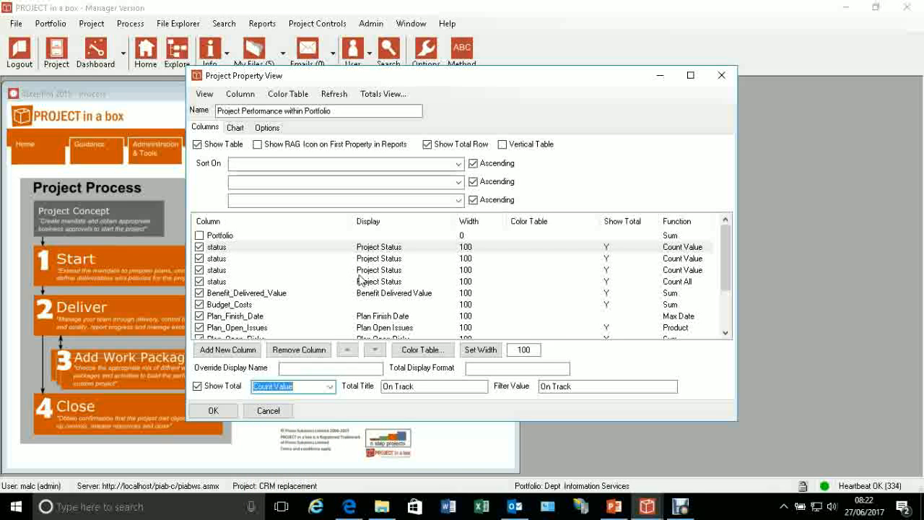
pyautogui.click(391, 247)
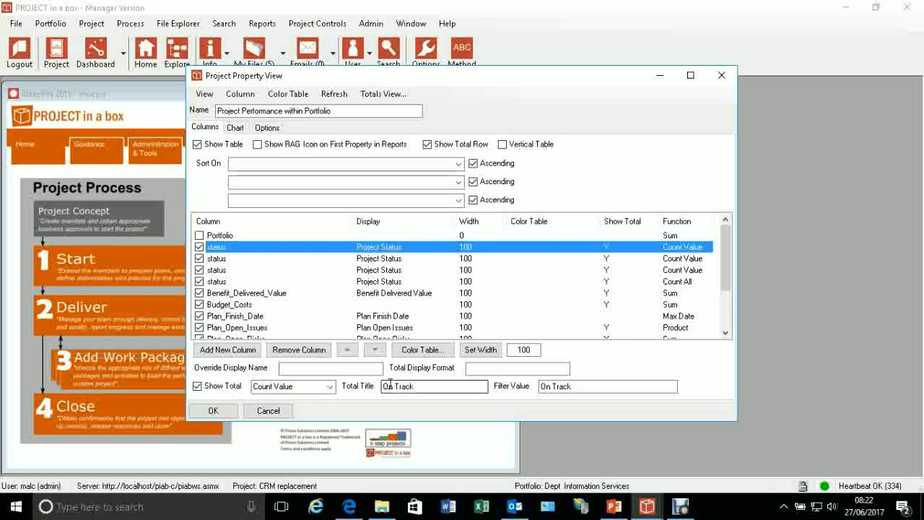
pyautogui.click(375, 260)
pyautogui.click(374, 270)
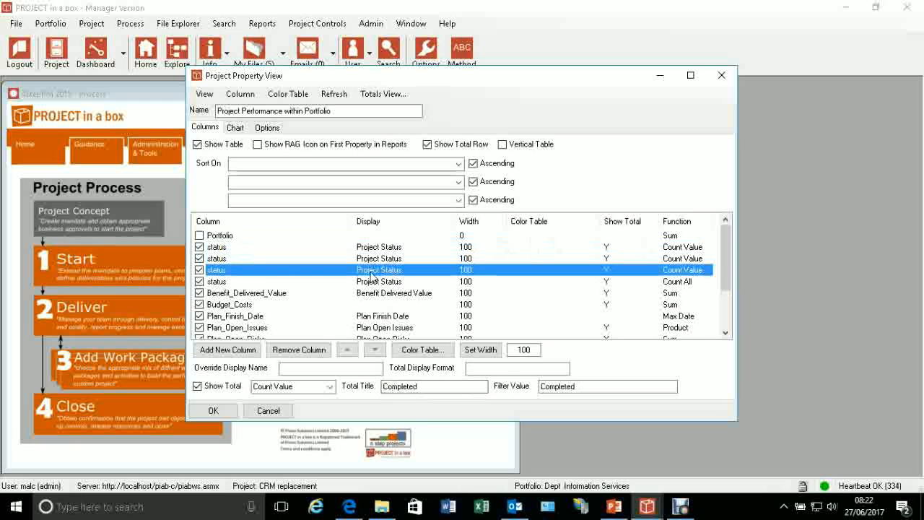
pyautogui.click(371, 283)
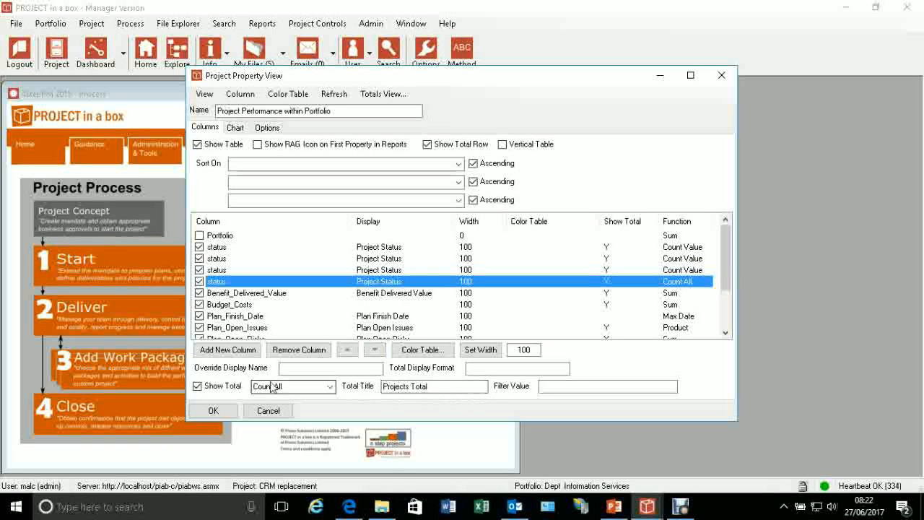
pyautogui.click(371, 272)
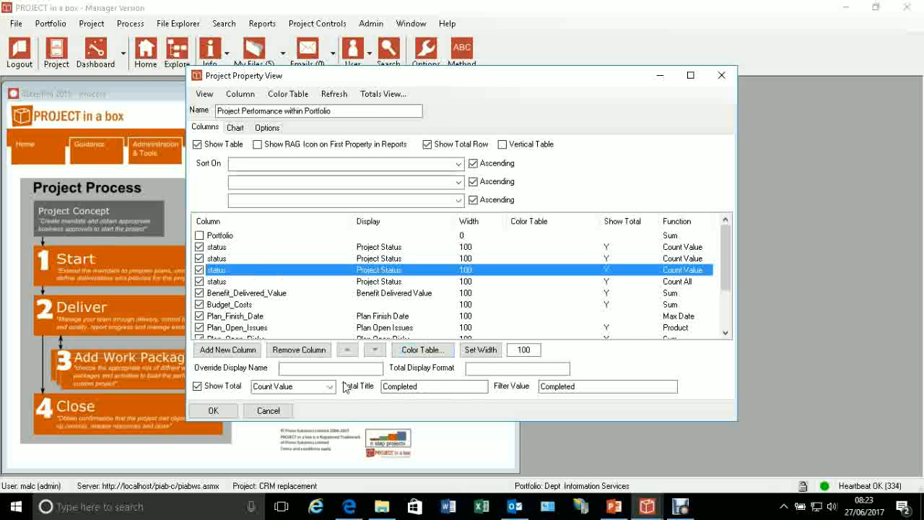
pyautogui.click(416, 386)
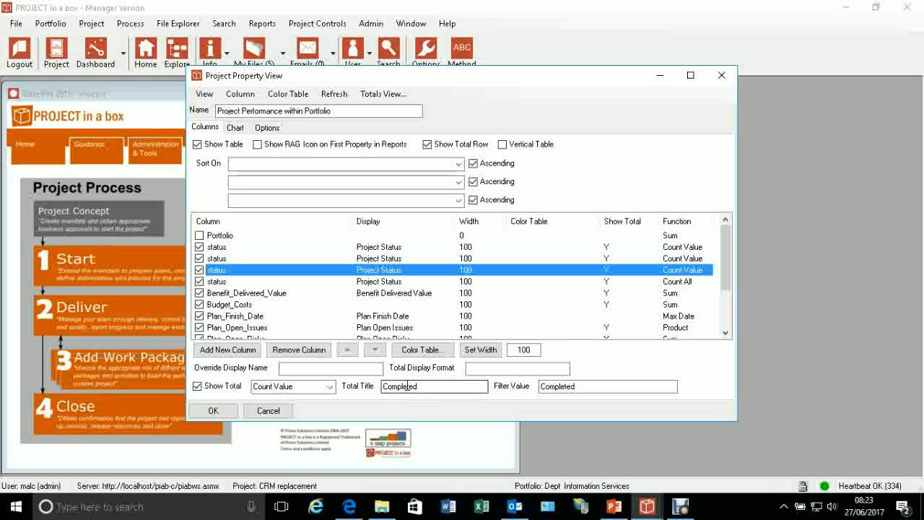
# Check the property view's report options and chart settings, and return to its column list
pyautogui.click(269, 128)
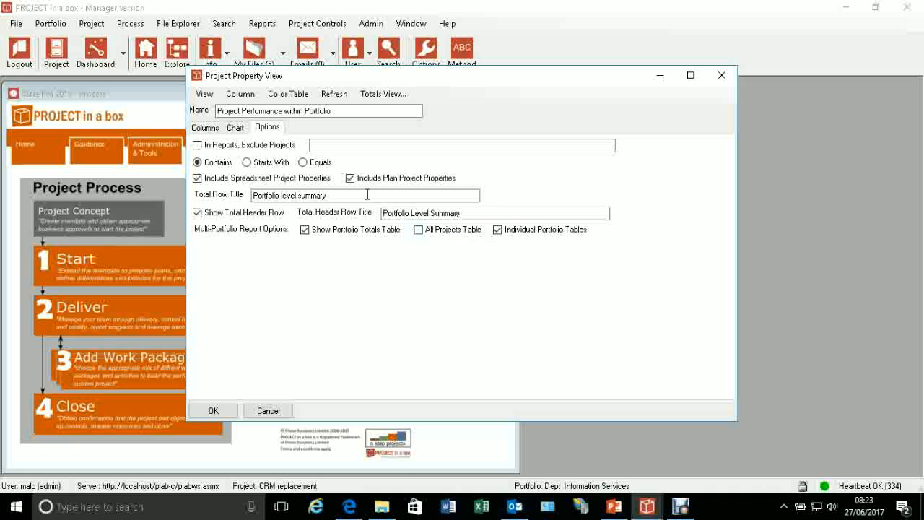
pyautogui.click(235, 127)
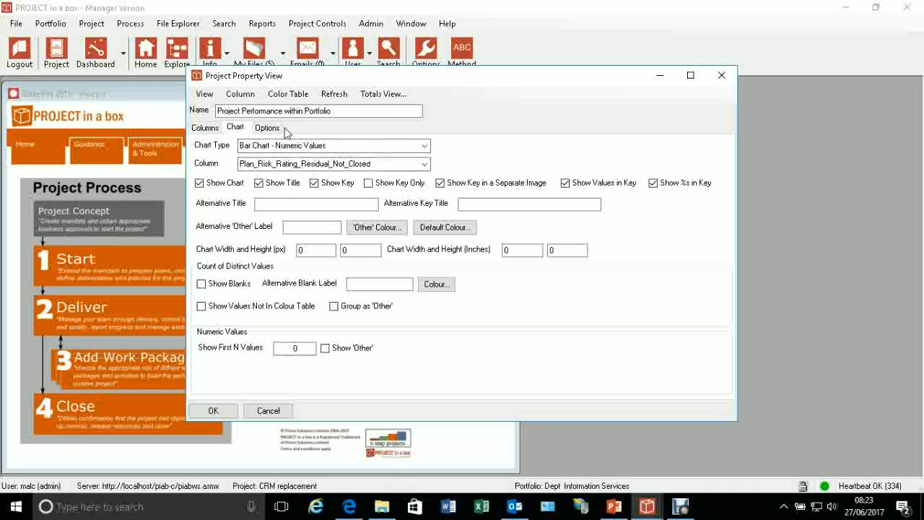
pyautogui.click(208, 128)
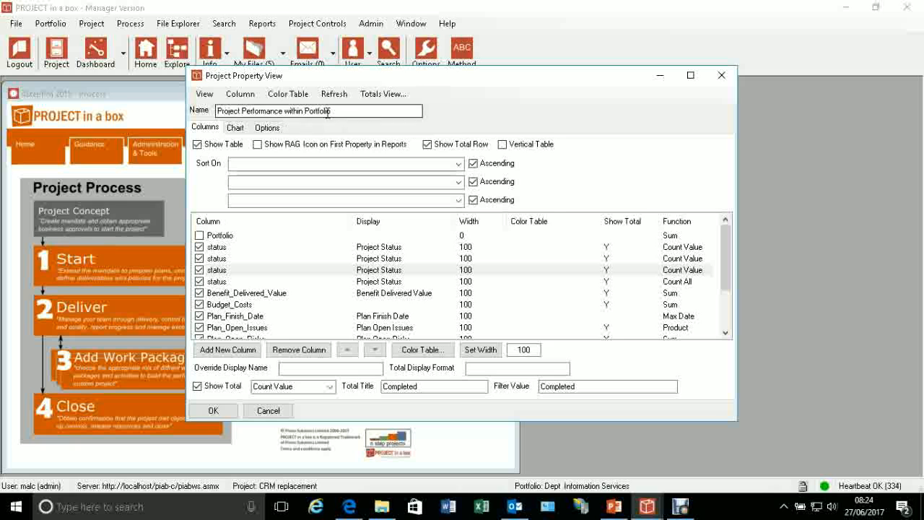
# Open the Portfolio Summary totals view and inspect the total settings and available functions for the Completed column
pyautogui.click(389, 98)
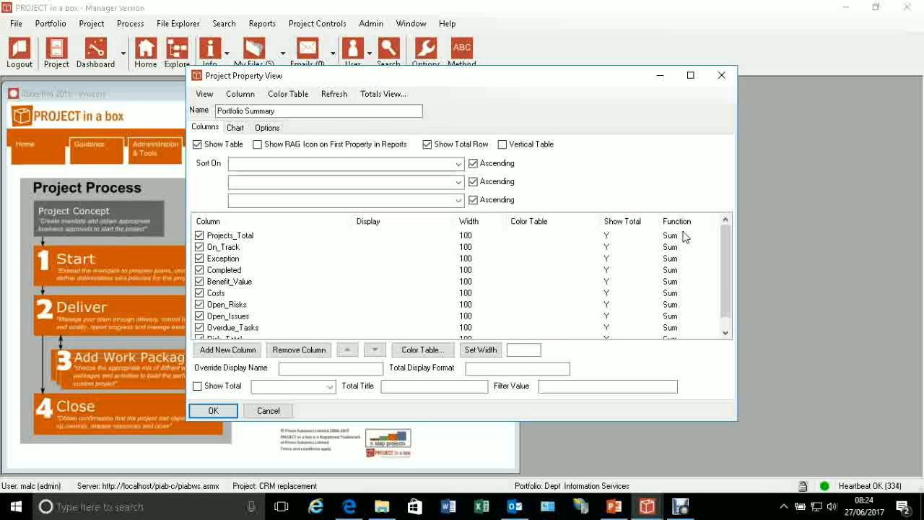
pyautogui.moveTo(724, 253)
pyautogui.mouseDown()
pyautogui.moveTo(727, 283)
pyautogui.moveTo(729, 249)
pyautogui.mouseUp()
pyautogui.click(686, 272)
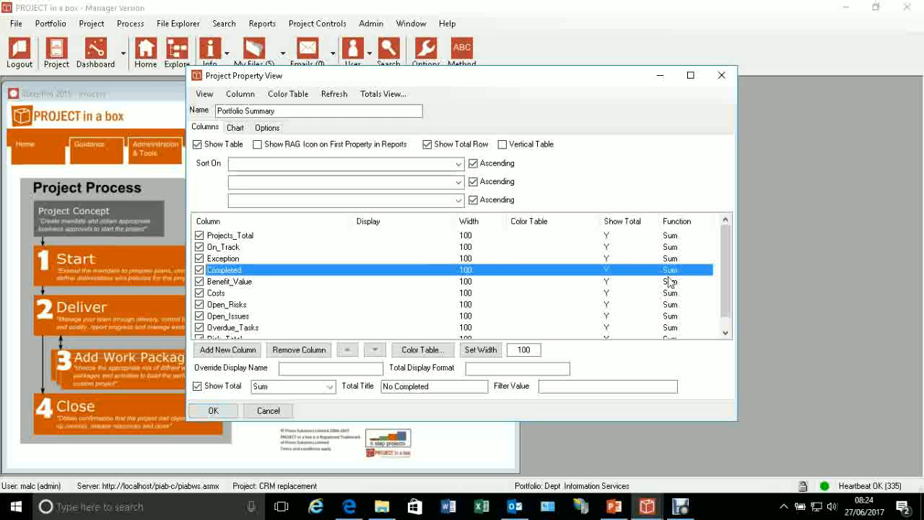
pyautogui.click(330, 386)
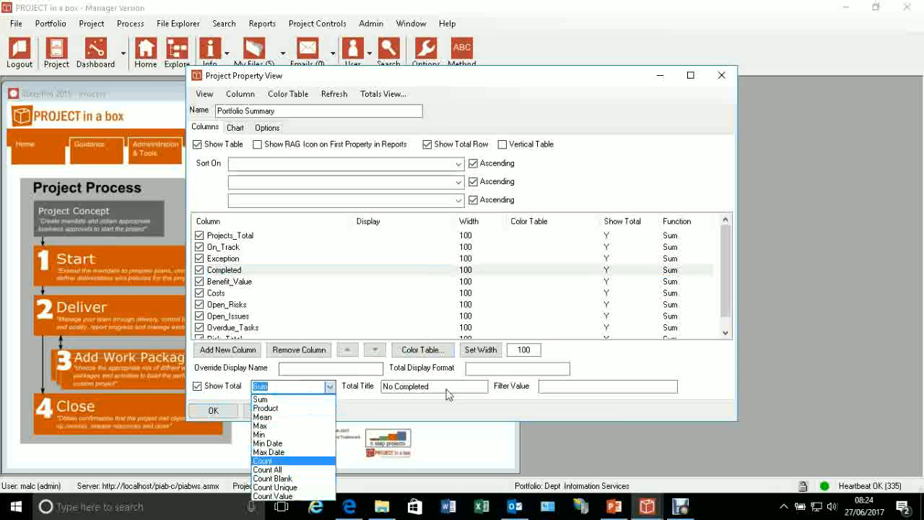
pyautogui.click(701, 190)
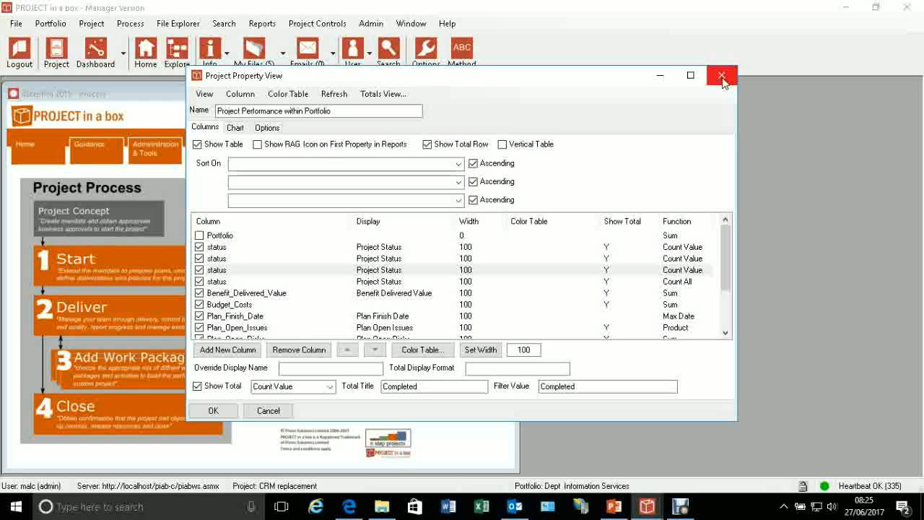
# Close the project property view, check the plan reports list and run the multi-portfolio report
pyautogui.click(721, 76)
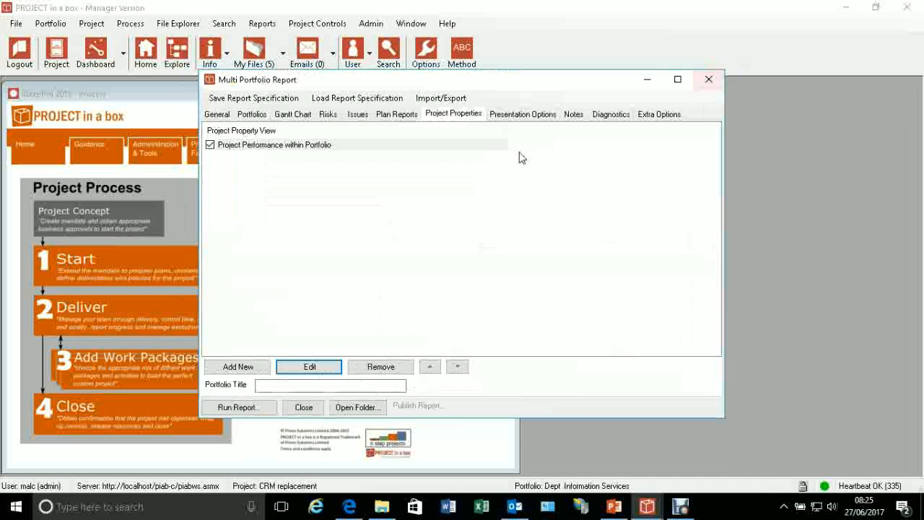
pyautogui.click(396, 115)
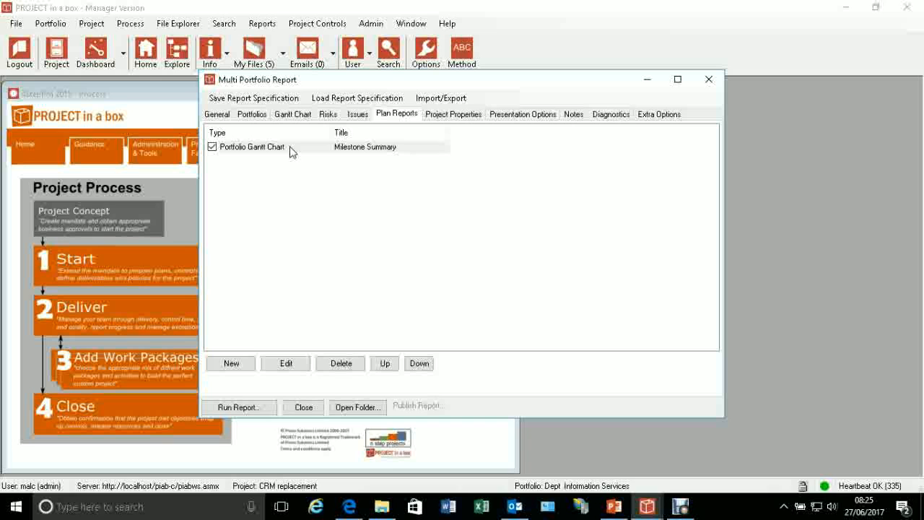
pyautogui.click(237, 408)
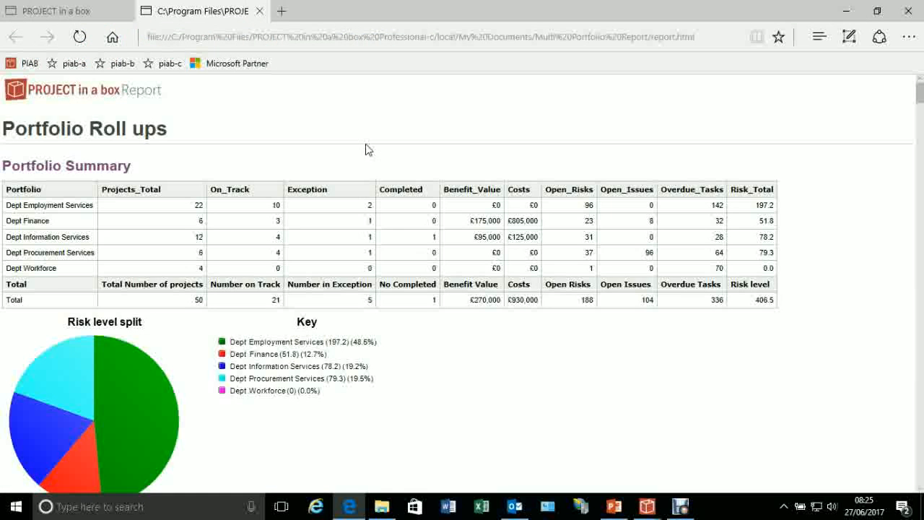
# Examine the generated report's Portfolio Summary table, risk level split chart and % complete by Portfolio Gantt chart
pyautogui.scroll(-1, 365, 148)
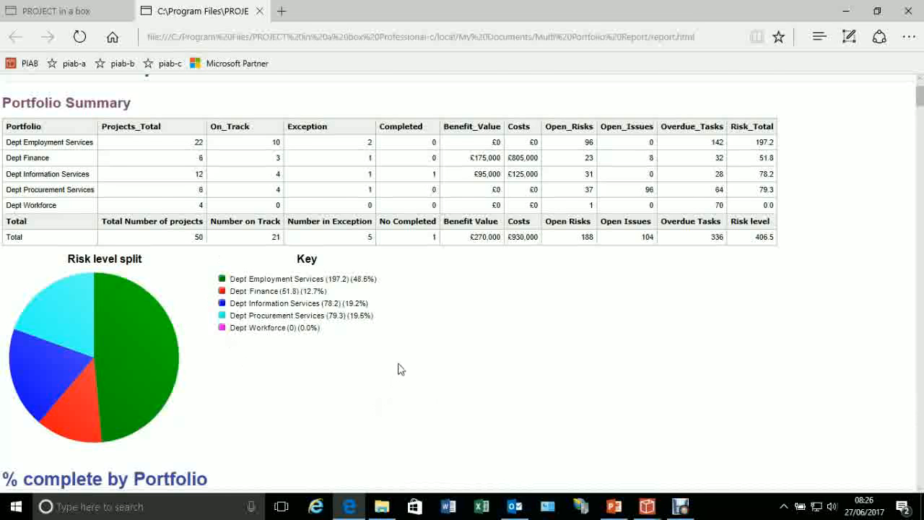
pyautogui.scroll(-3, 401, 369)
pyautogui.scroll(-2, 402, 369)
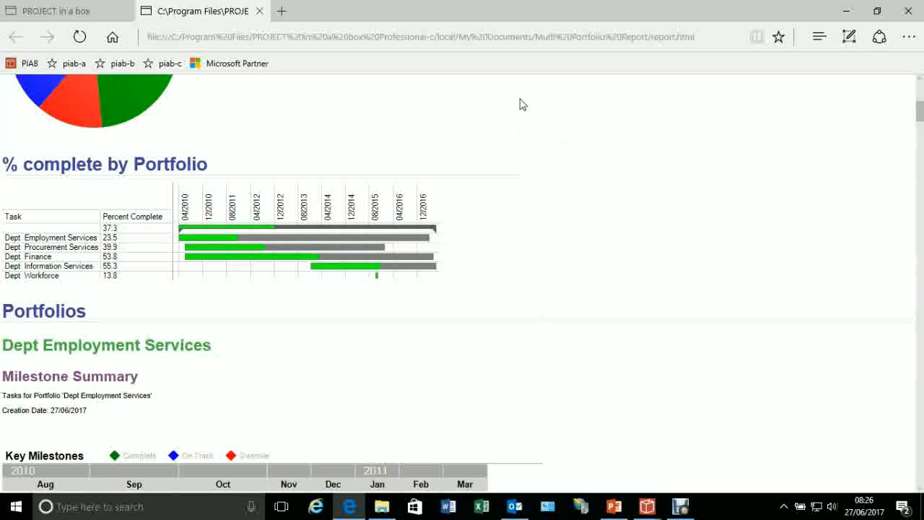
pyautogui.scroll(1, 485, 139)
pyautogui.scroll(5, 485, 139)
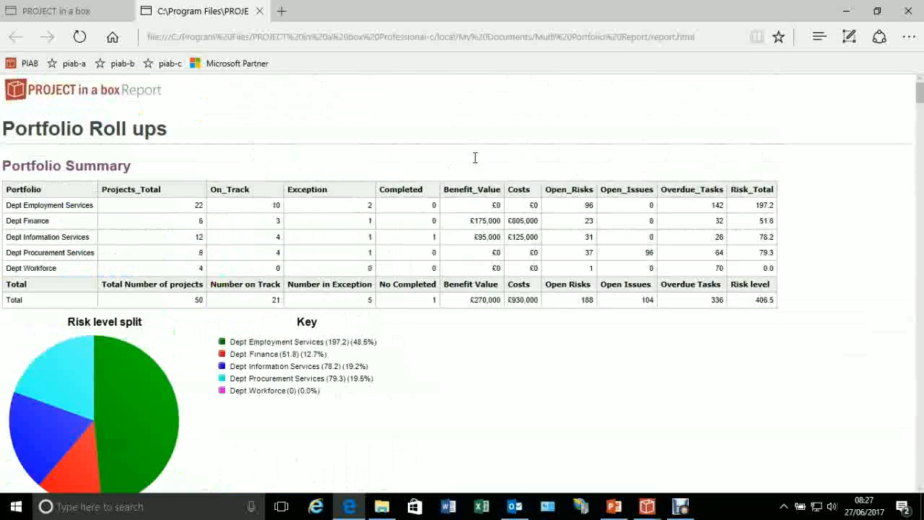
pyautogui.scroll(-4, 475, 157)
pyautogui.scroll(4, 476, 157)
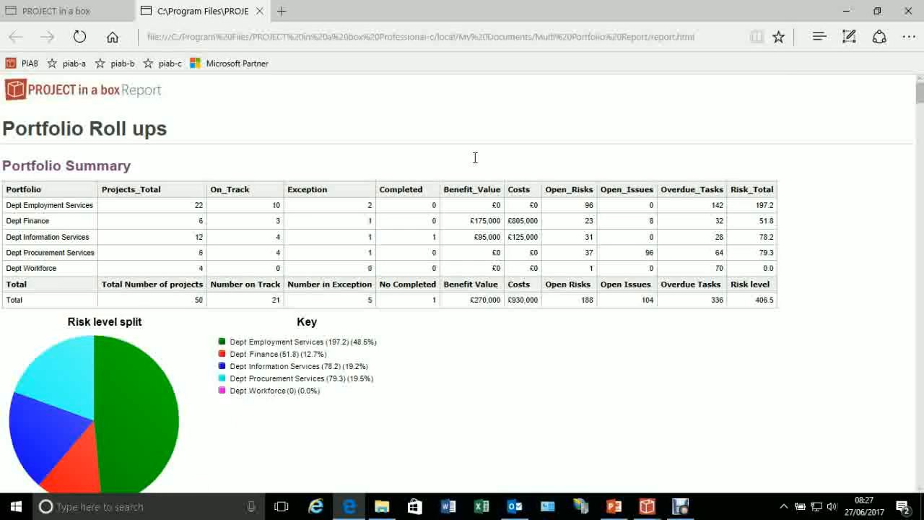
pyautogui.scroll(-7, 475, 157)
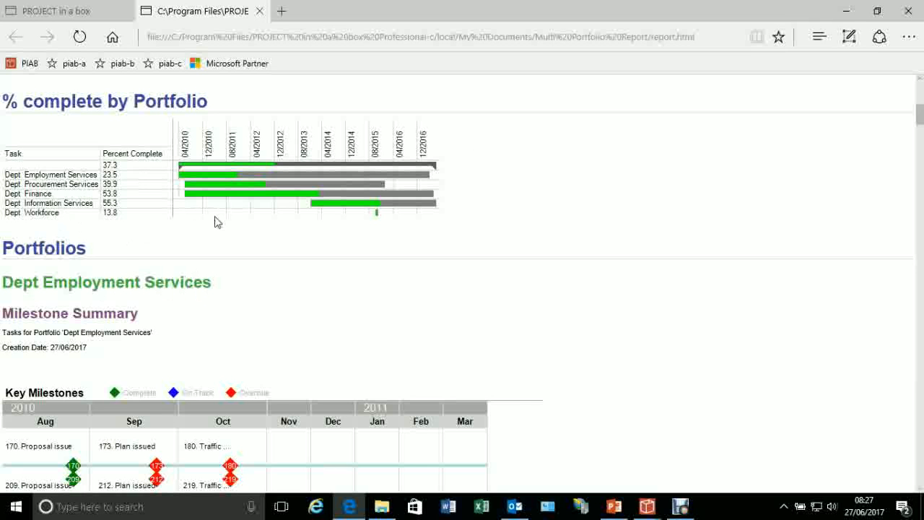
# Examine the Milestone Summary for Dept Employment Services, including the Key Milestones timeline and the milestone task table
pyautogui.scroll(-1, 215, 222)
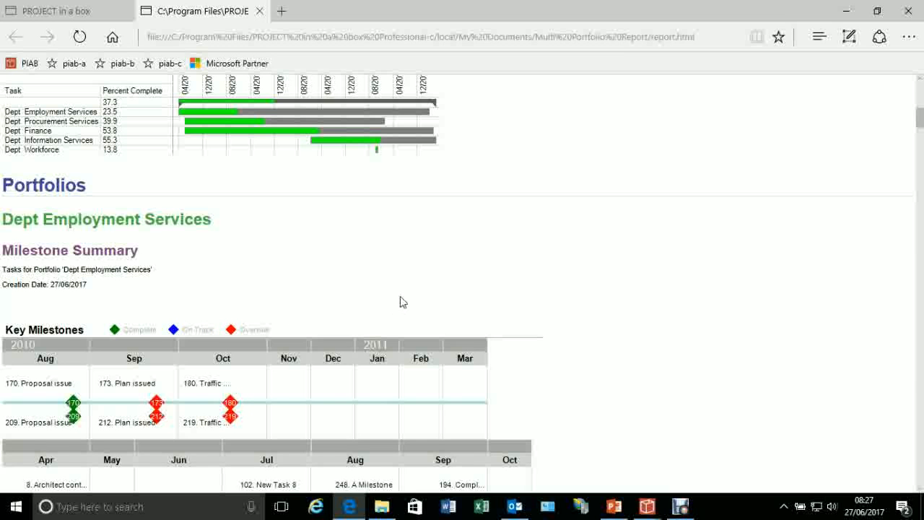
pyautogui.scroll(-1, 402, 302)
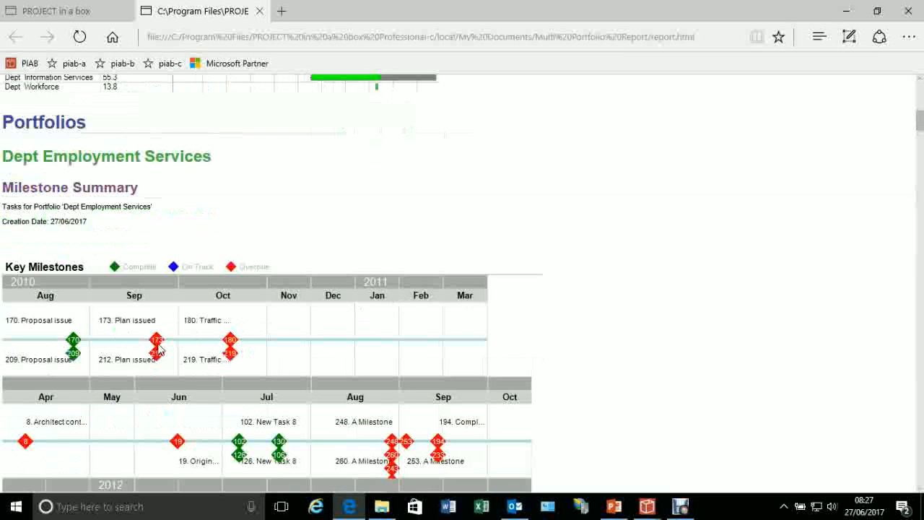
pyautogui.scroll(-7, 156, 365)
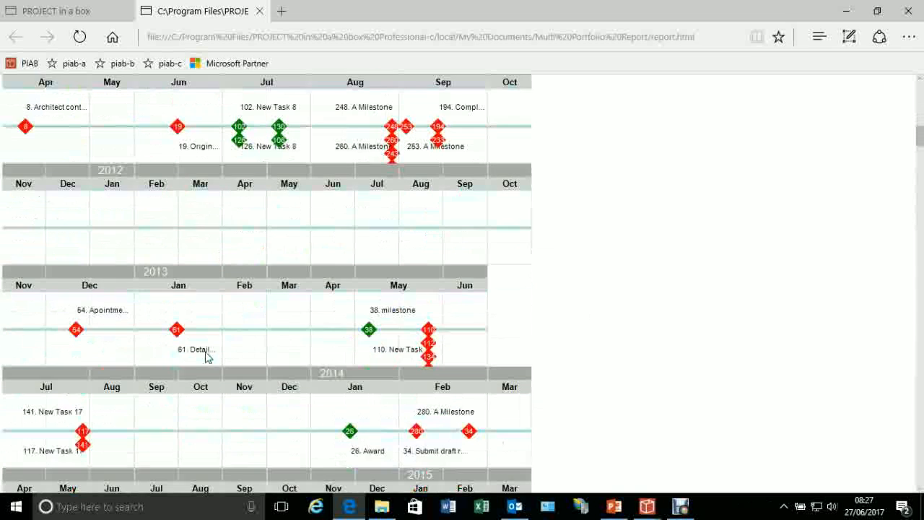
pyautogui.scroll(-4, 365, 318)
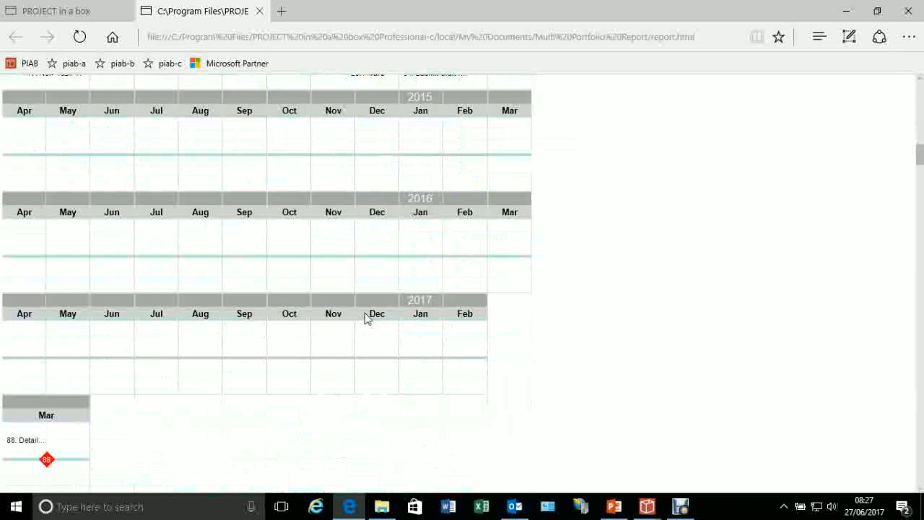
pyautogui.scroll(-2, 365, 317)
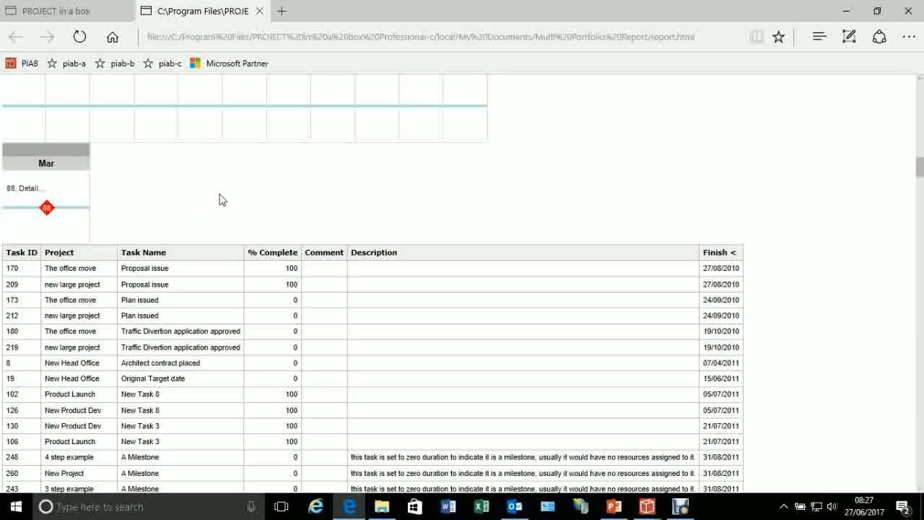
pyautogui.scroll(-3, 227, 195)
pyautogui.scroll(-6, 227, 195)
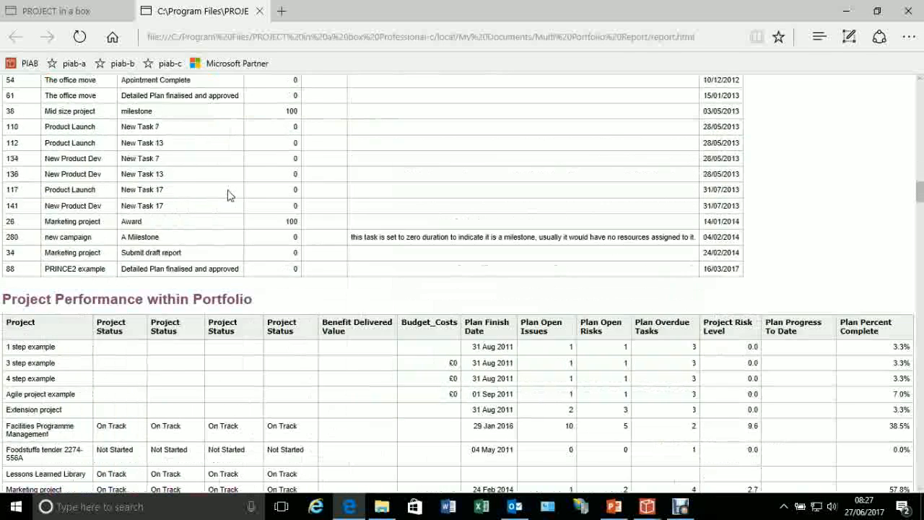
# Examine the Project Performance within Portfolio table, its Portfolio Level Summary and the Project Risk Level chart for Dept Employment Services
pyautogui.scroll(-1, 228, 195)
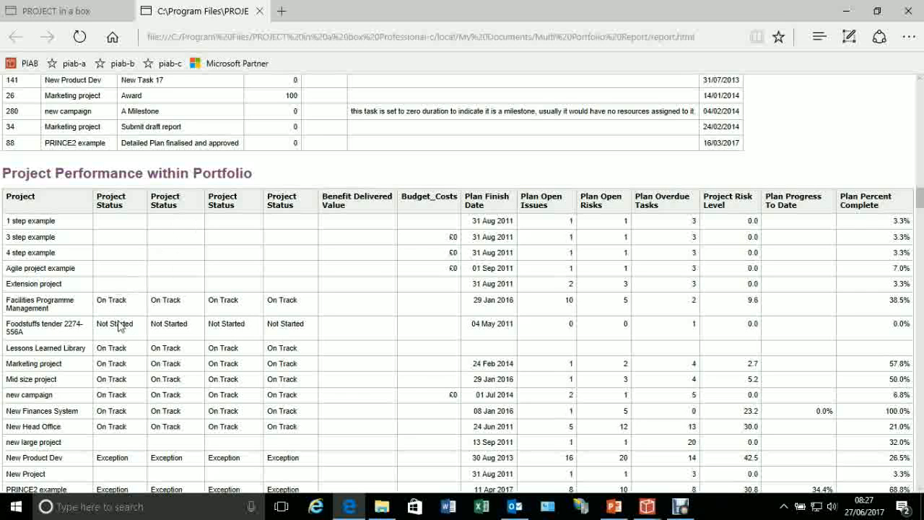
pyautogui.scroll(-1, 238, 391)
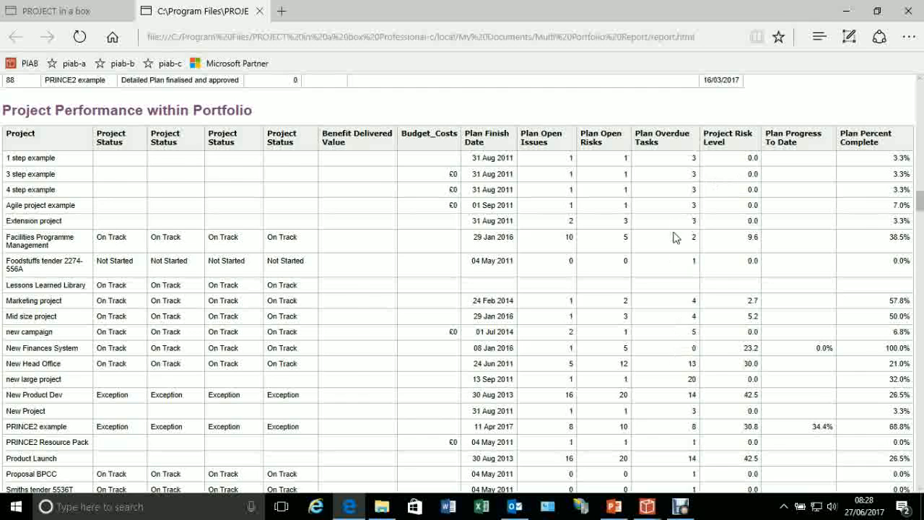
pyautogui.scroll(-2, 672, 238)
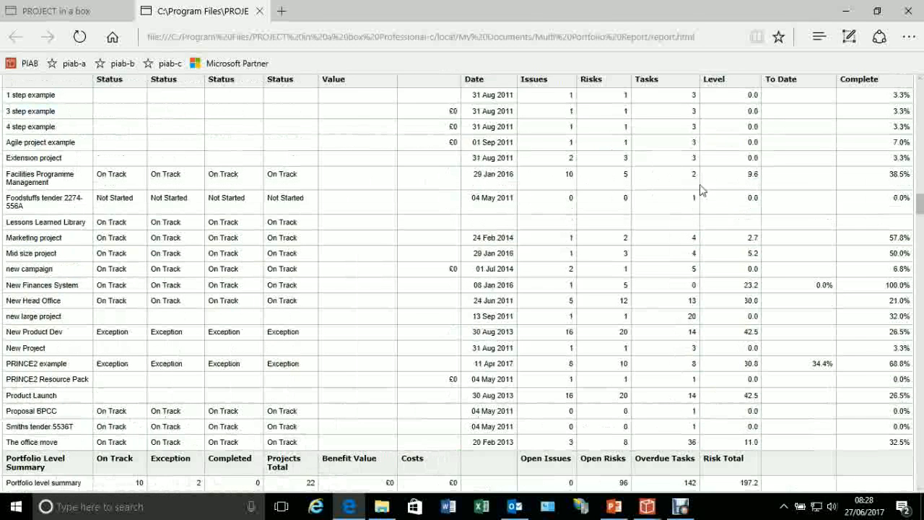
pyautogui.scroll(-1, 692, 195)
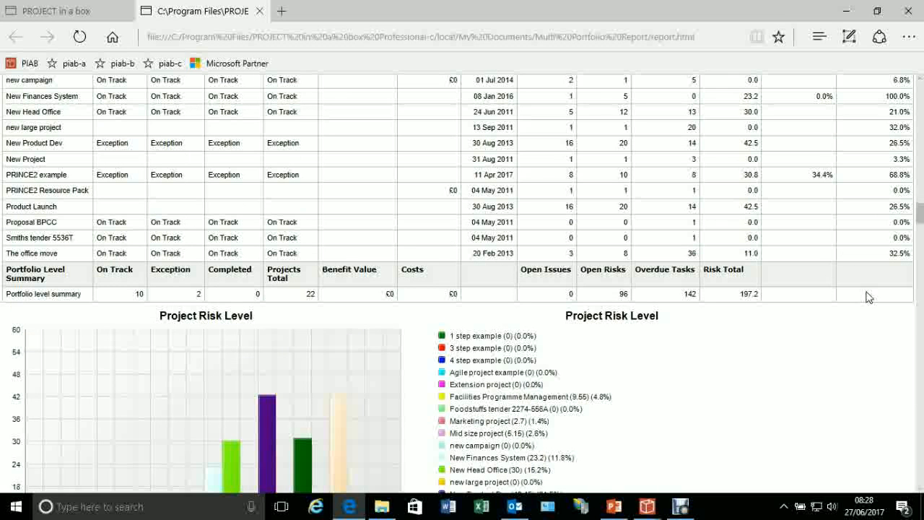
pyautogui.scroll(-4, 352, 278)
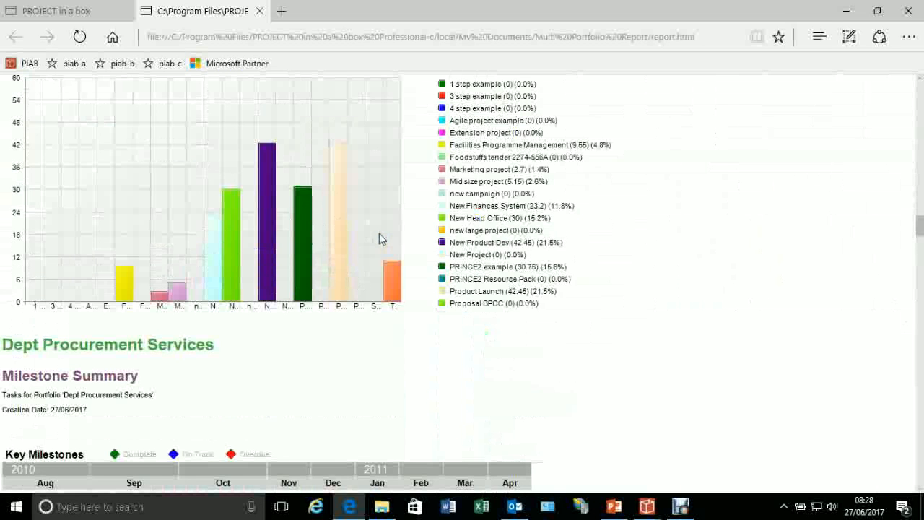
pyautogui.scroll(2, 345, 247)
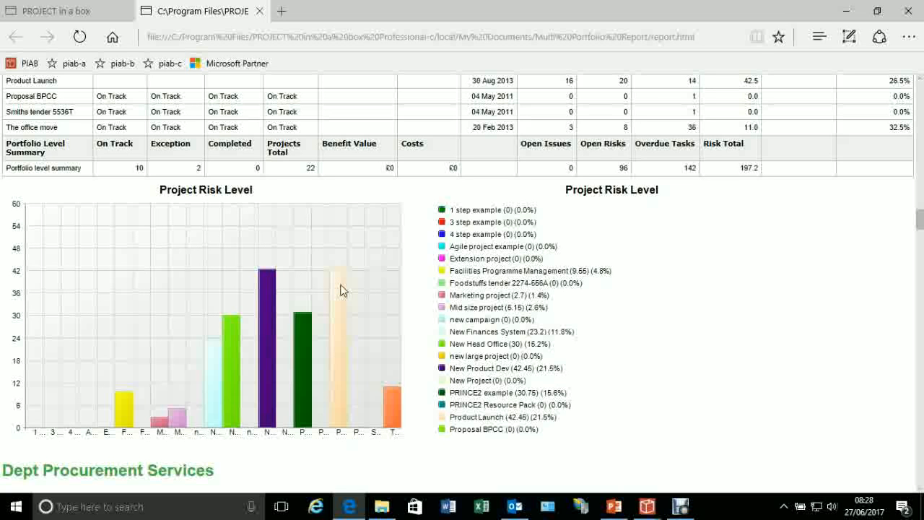
# Skim the milestone and project performance sections of Dept Procurement Services and the portfolios that follow it
pyautogui.scroll(-6, 343, 290)
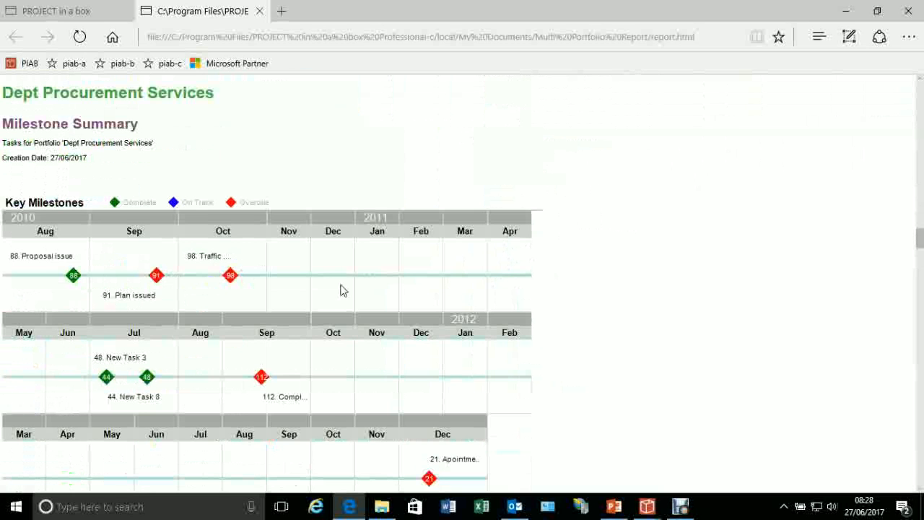
pyautogui.scroll(-20, 343, 289)
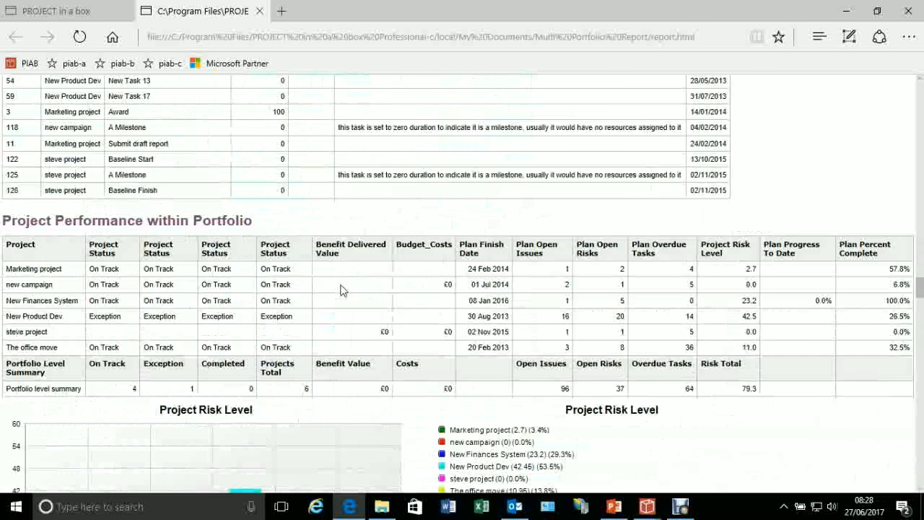
pyautogui.scroll(-12, 343, 290)
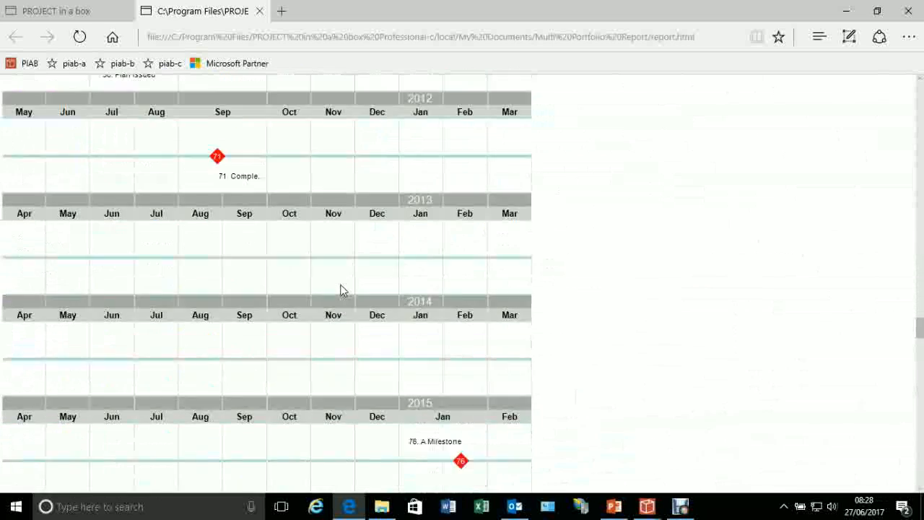
pyautogui.scroll(-15, 343, 289)
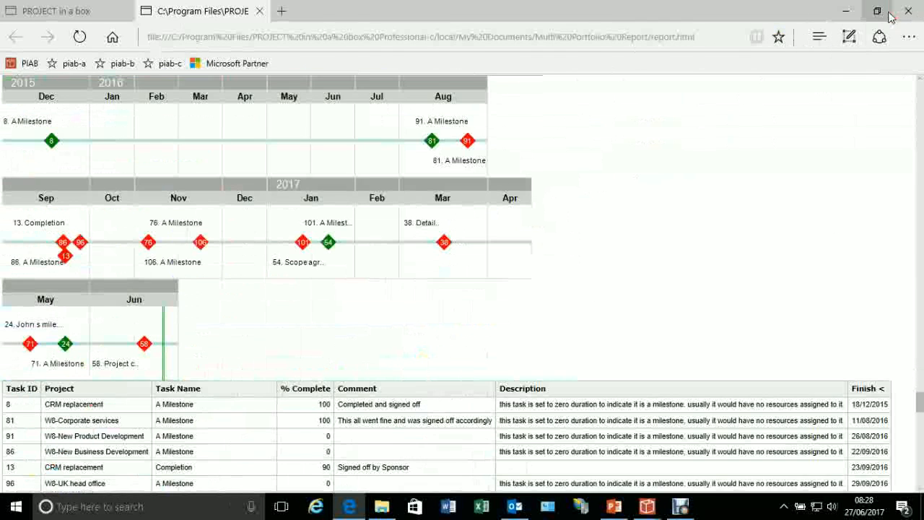
# Return to the Multi Portfolio Report setup in PROJECT in a box, inspect its risk settings and view the saved report specifications without loading one
pyautogui.click(846, 12)
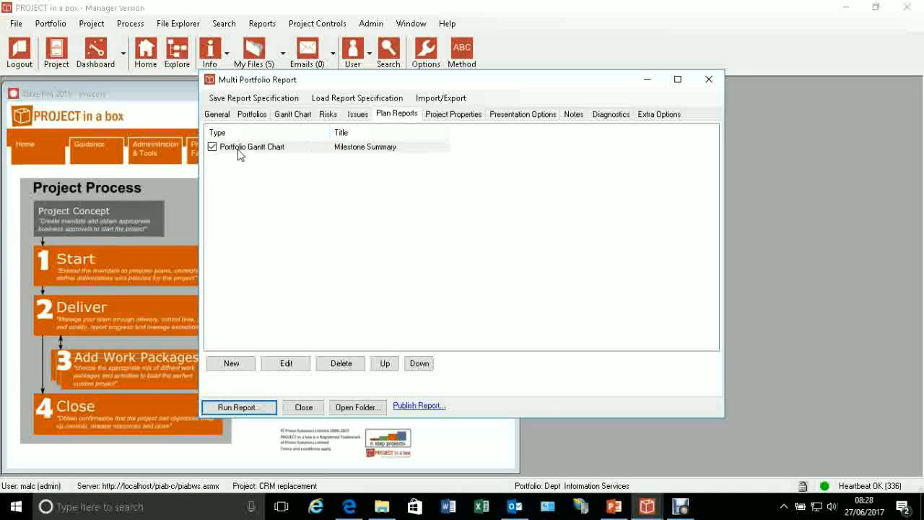
pyautogui.click(334, 116)
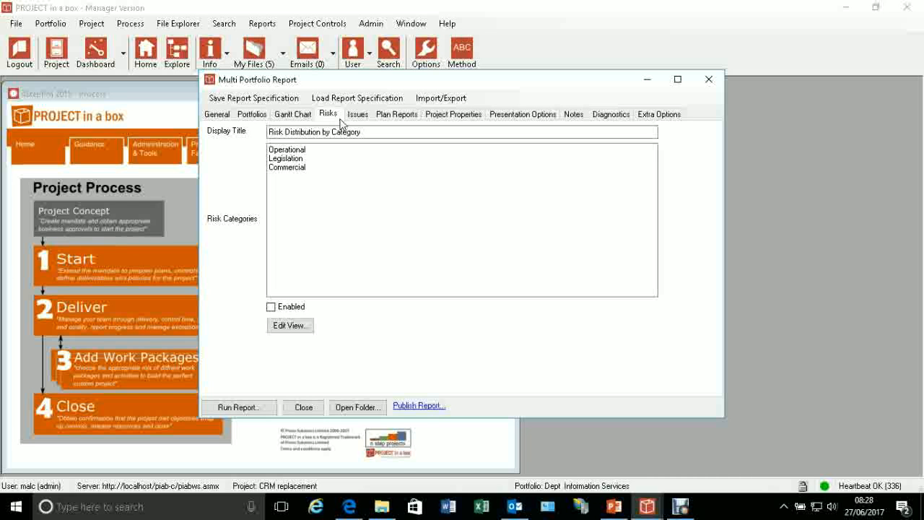
pyautogui.click(342, 98)
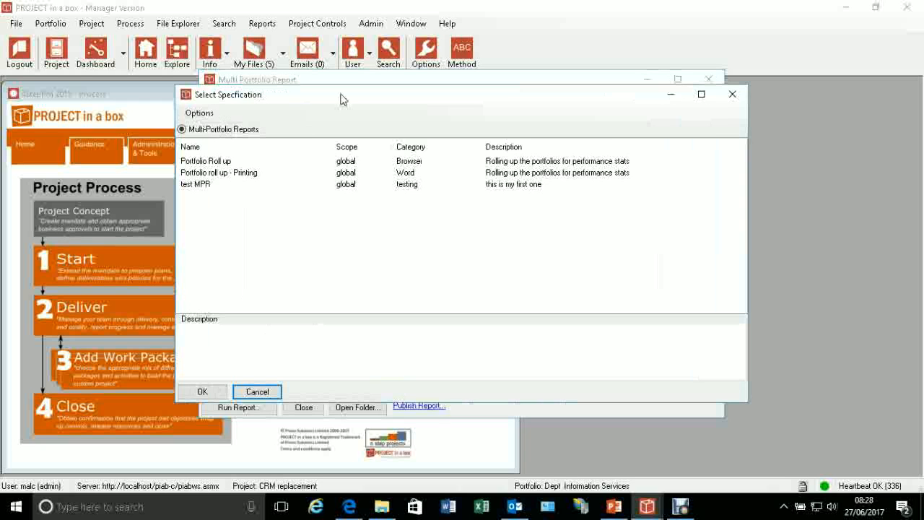
pyautogui.click(731, 97)
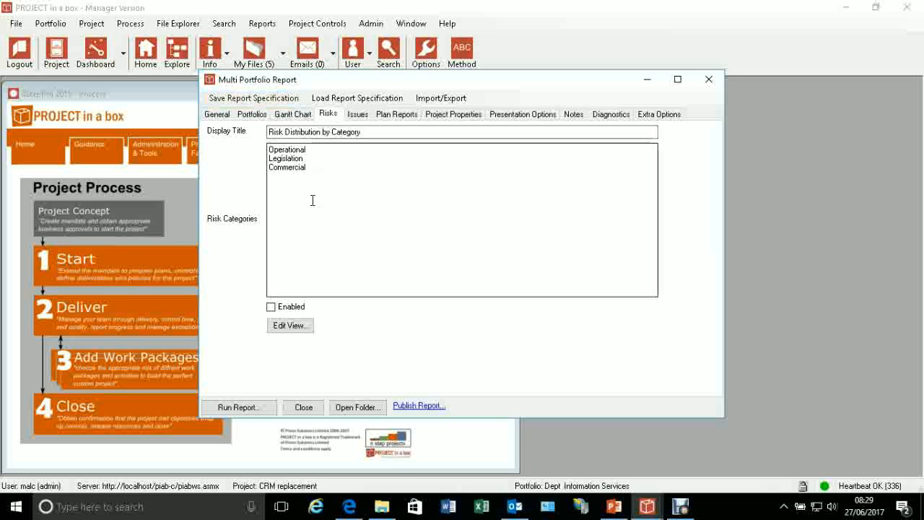
# Enable the Risk Distribution by Category section and run the multi-portfolio report again
pyautogui.click(271, 306)
pyautogui.click(246, 410)
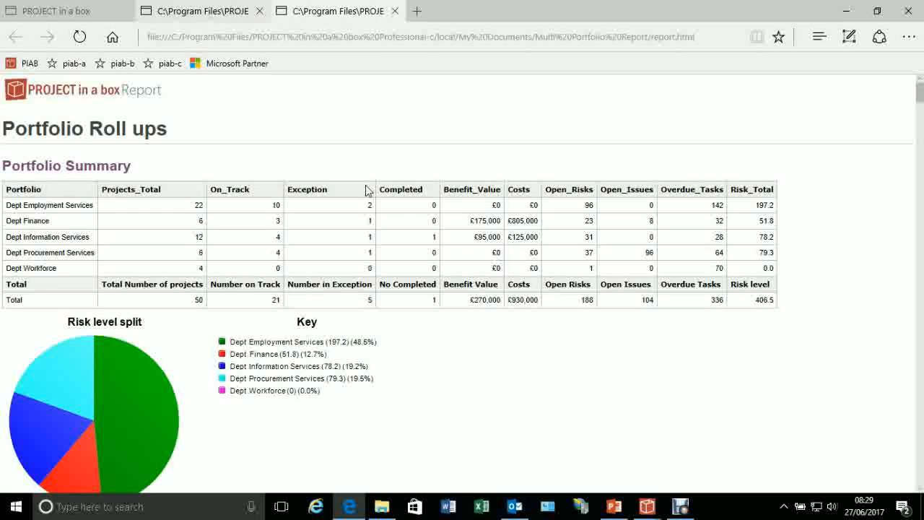
# Examine the new report's Risk Distribution by Category tables for the Operational, Legislation and Commercial categories
pyautogui.scroll(-6, 421, 132)
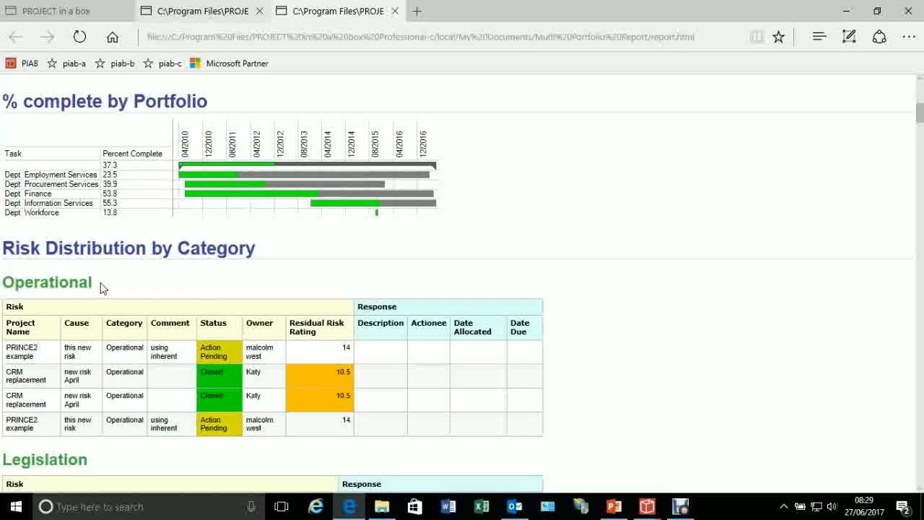
pyautogui.scroll(-3, 101, 288)
pyautogui.scroll(-3, 101, 288)
pyautogui.scroll(3, 104, 287)
pyautogui.scroll(-4, 106, 341)
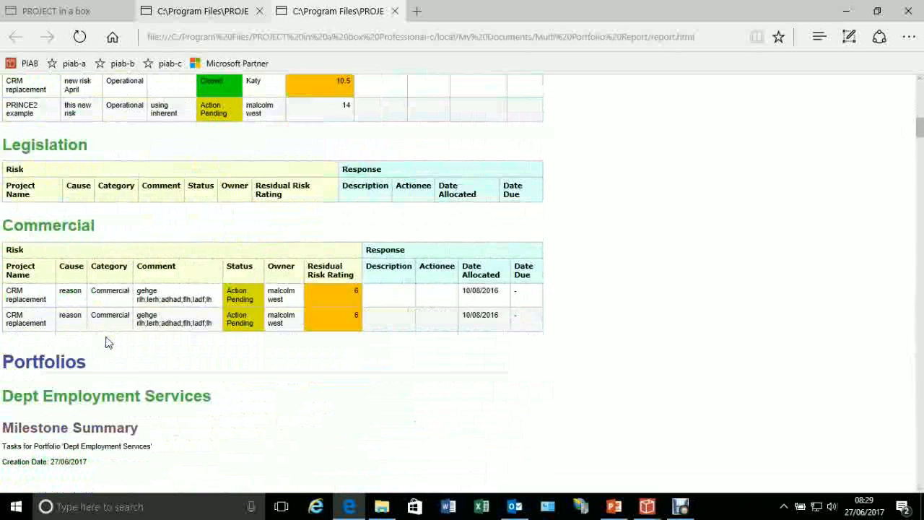
pyautogui.scroll(4, 190, 324)
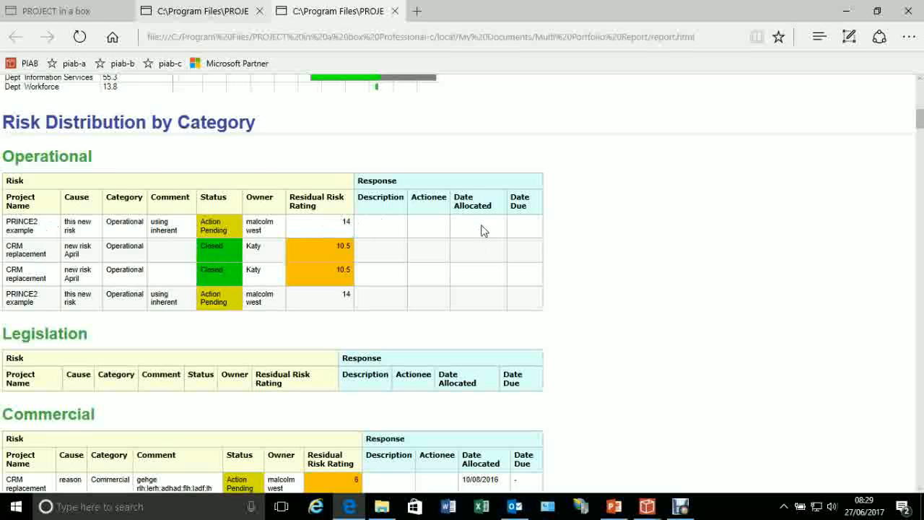
pyautogui.scroll(-2, 442, 267)
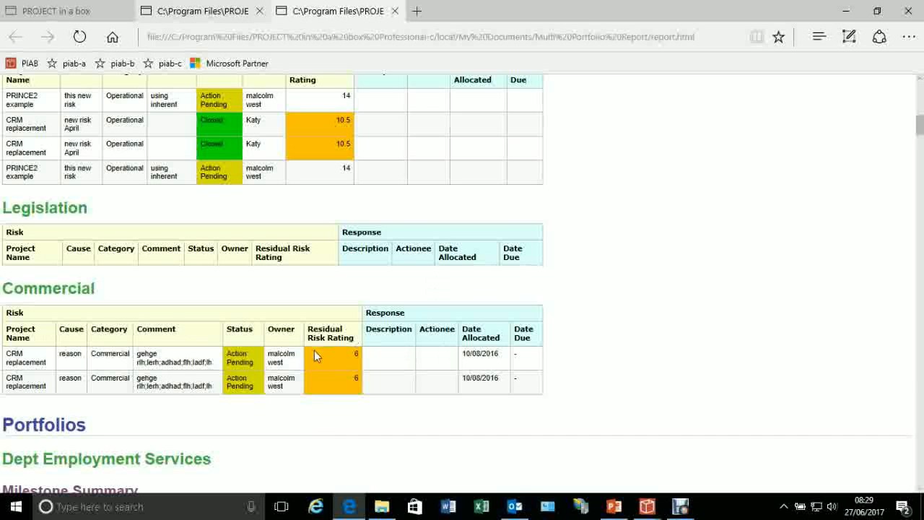
pyautogui.scroll(-2, 283, 338)
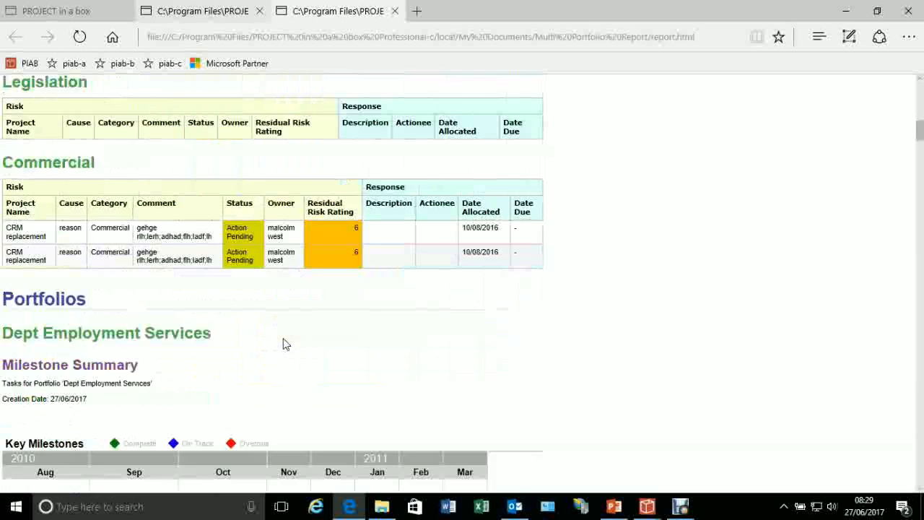
pyautogui.scroll(-7, 284, 340)
pyautogui.scroll(-4, 289, 331)
pyautogui.scroll(14, 289, 322)
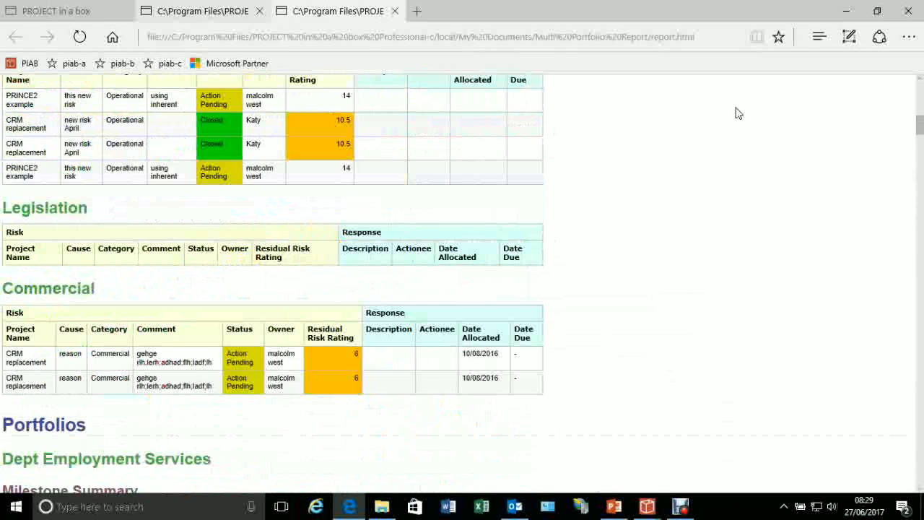
# Close the Multi Portfolio Report setup in PROJECT in a box and run the Project Statement one page summary as a Project Report
pyautogui.click(846, 11)
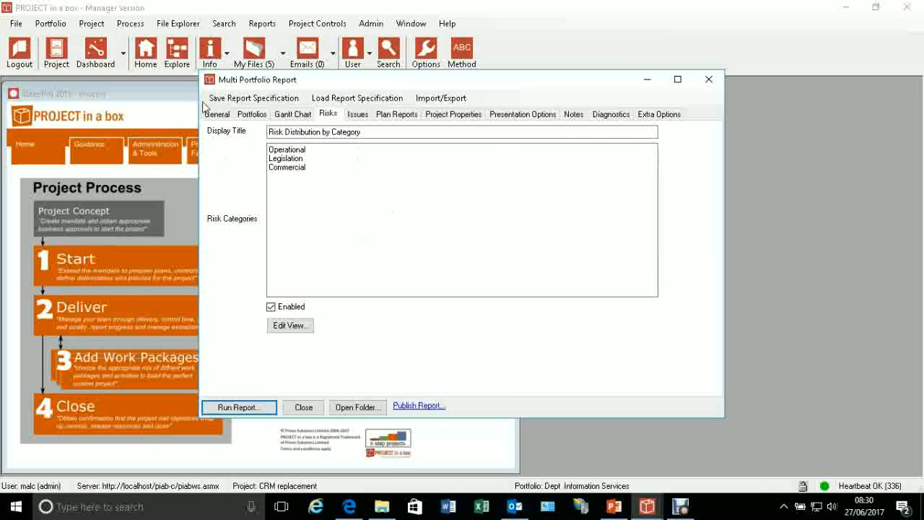
pyautogui.click(715, 80)
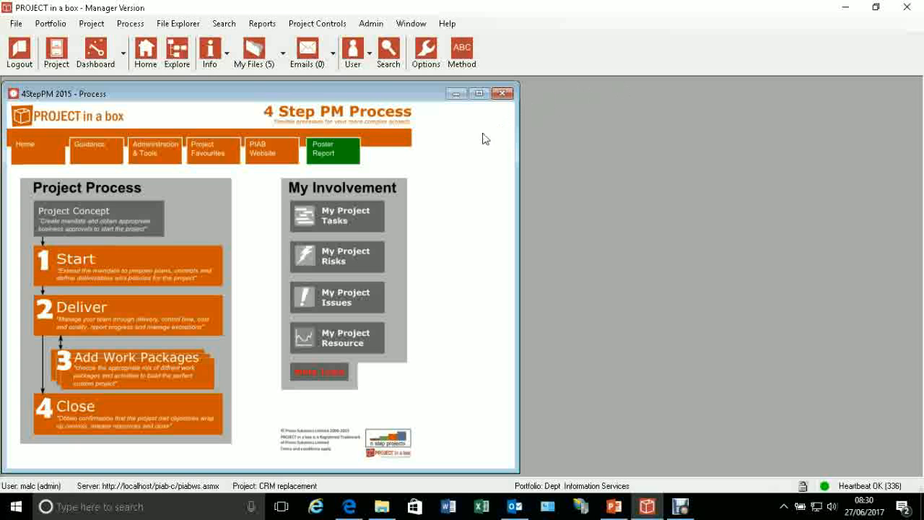
pyautogui.click(262, 23)
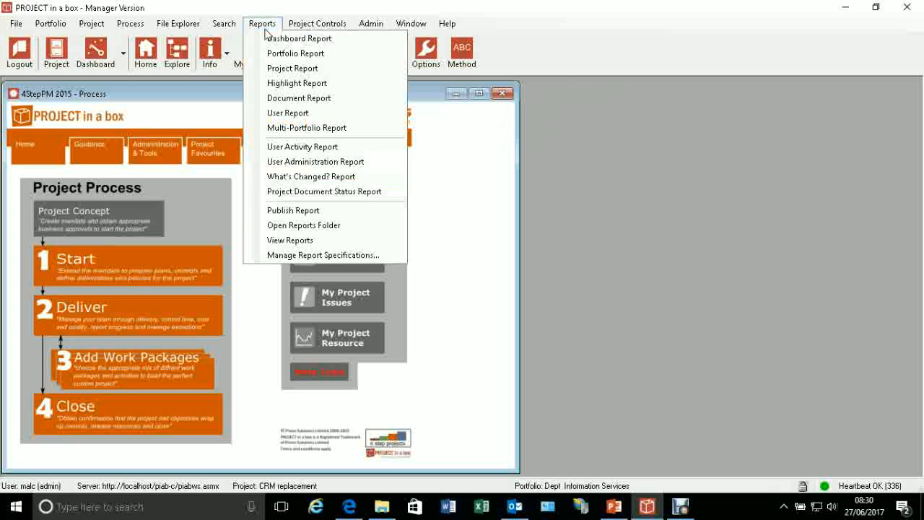
pyautogui.click(281, 70)
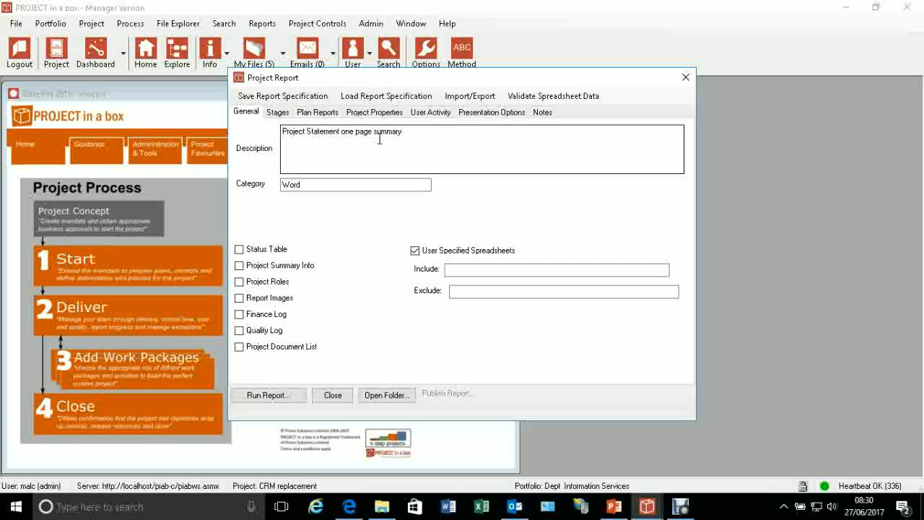
pyautogui.click(267, 396)
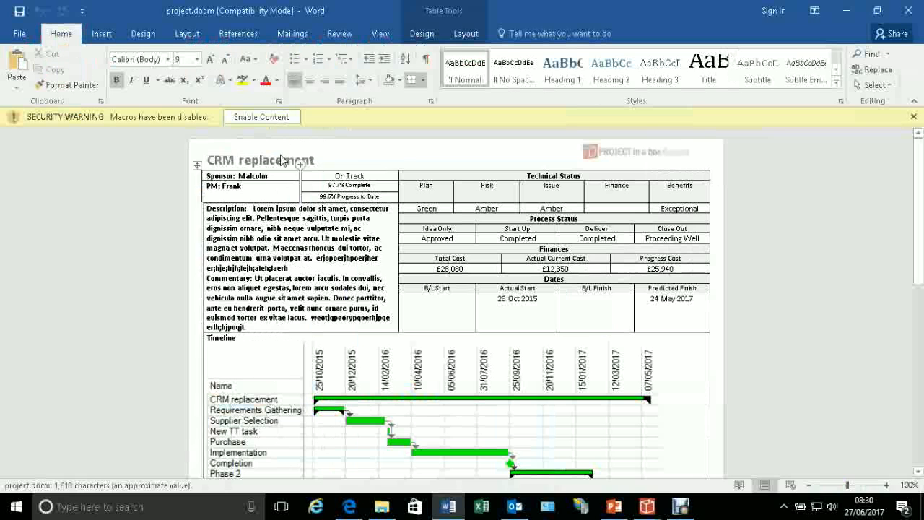
# Enable the macro content in project.docm and examine the CRM replacement project's status, finances, dates and timeline
pyautogui.click(262, 117)
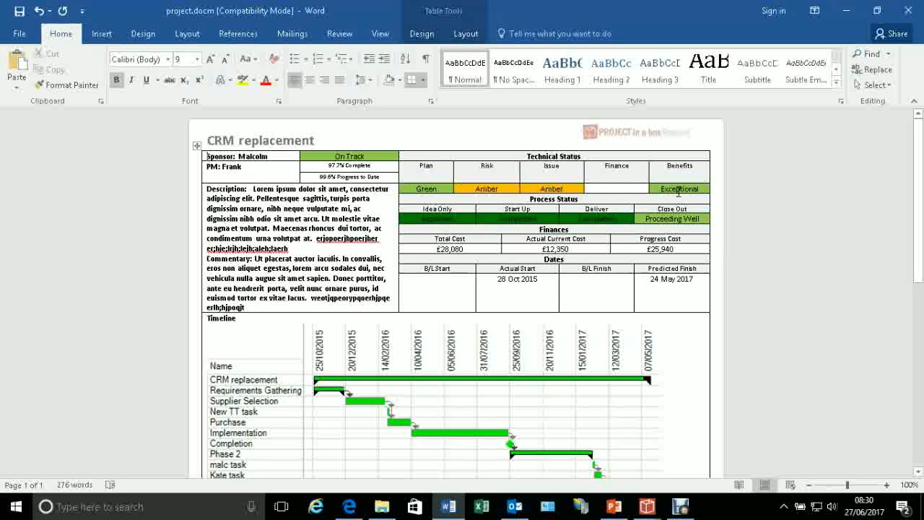
pyautogui.scroll(-1, 679, 192)
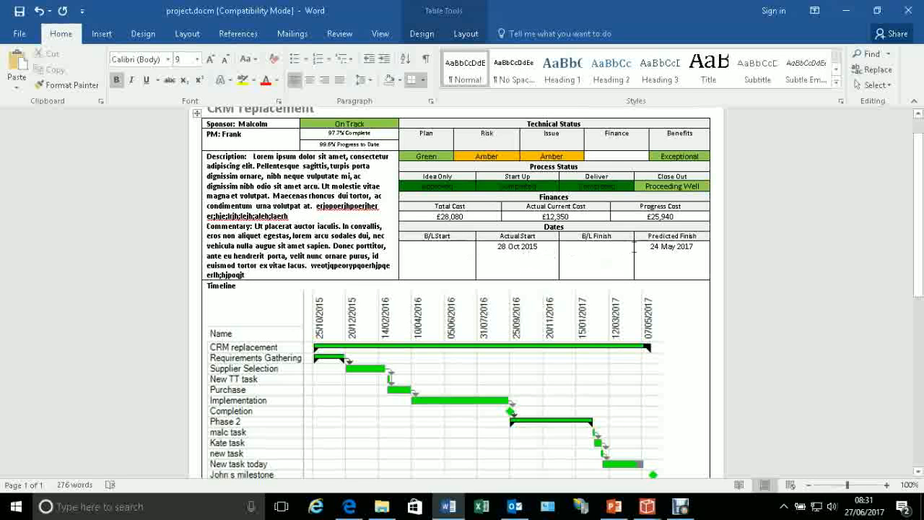
pyautogui.scroll(-1, 649, 247)
pyautogui.scroll(-1, 621, 357)
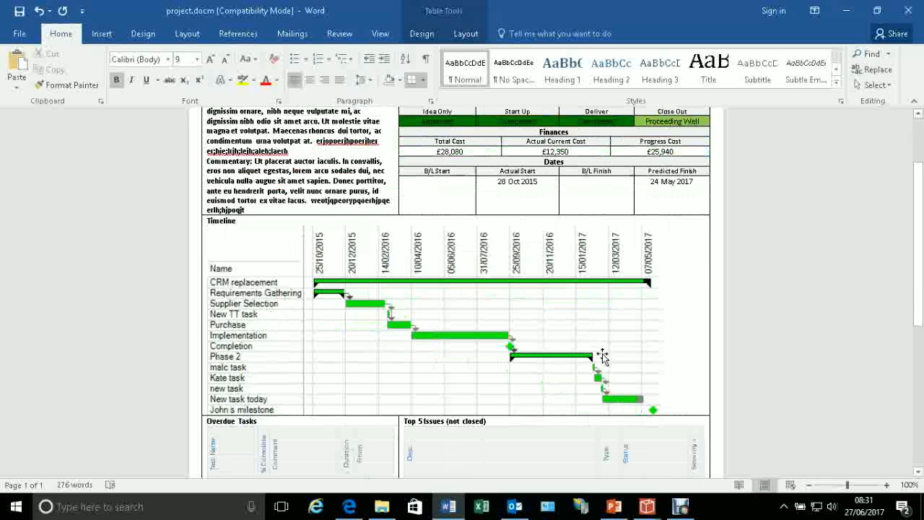
# Examine the one-page report's overdue tasks, benefits, top five issues and top five risks, and close project.docm without saving
pyautogui.scroll(-6, 629, 357)
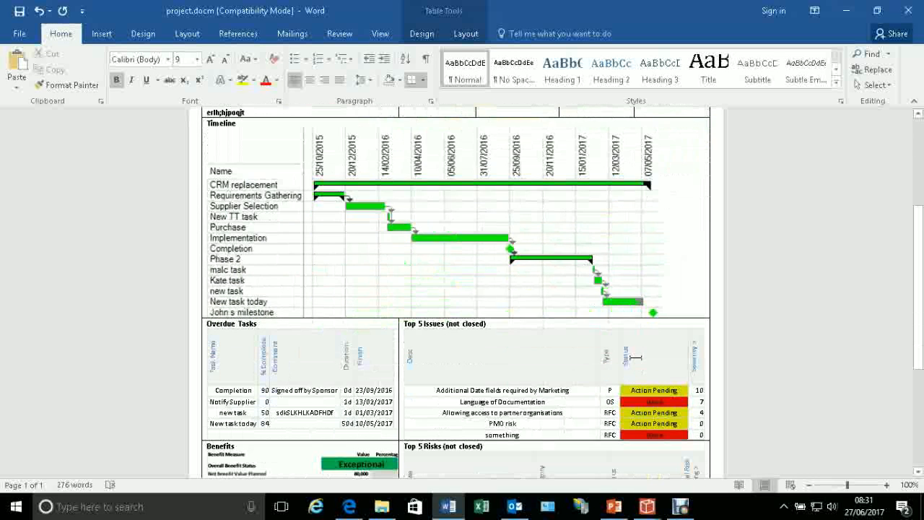
pyautogui.scroll(-2, 636, 357)
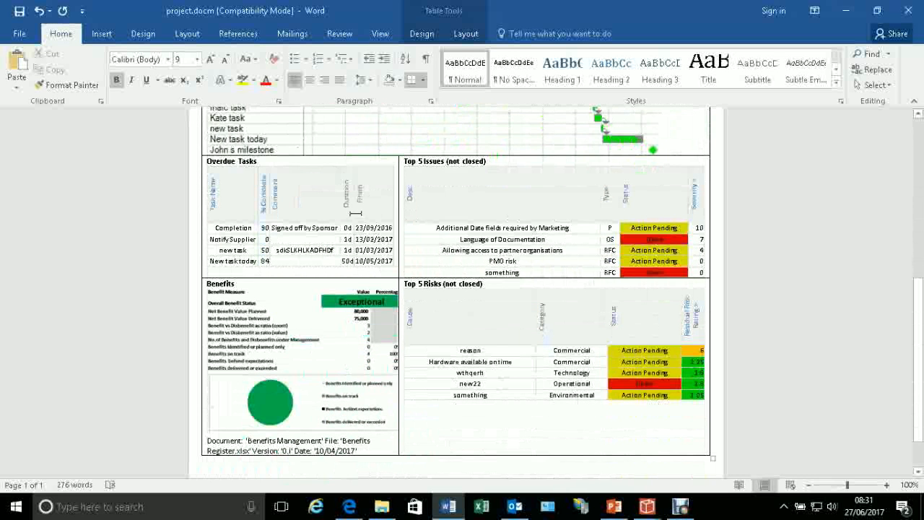
pyautogui.scroll(3, 364, 235)
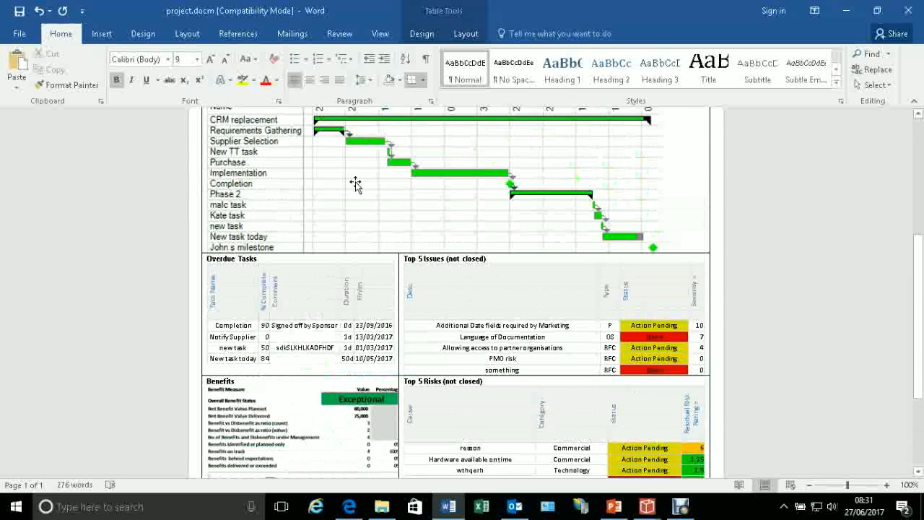
pyautogui.scroll(-2, 546, 257)
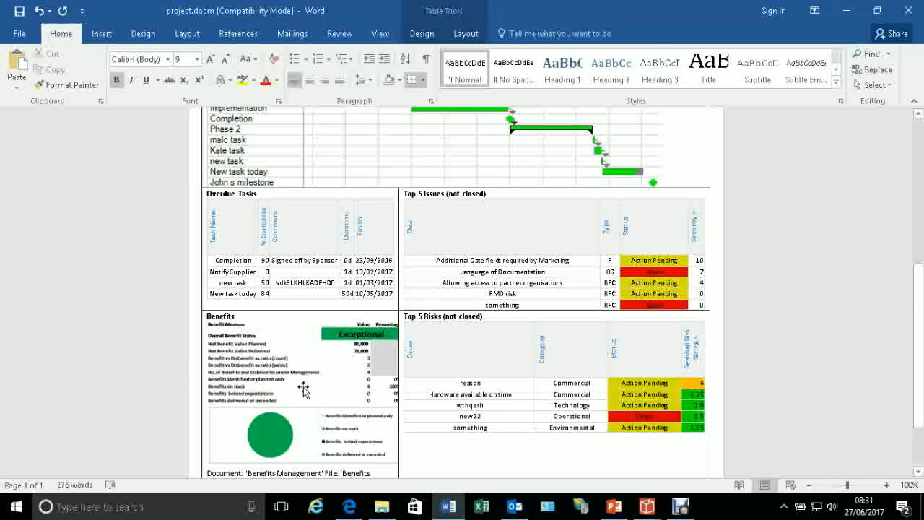
pyautogui.scroll(-2, 303, 389)
pyautogui.scroll(-1, 302, 390)
pyautogui.scroll(5, 300, 388)
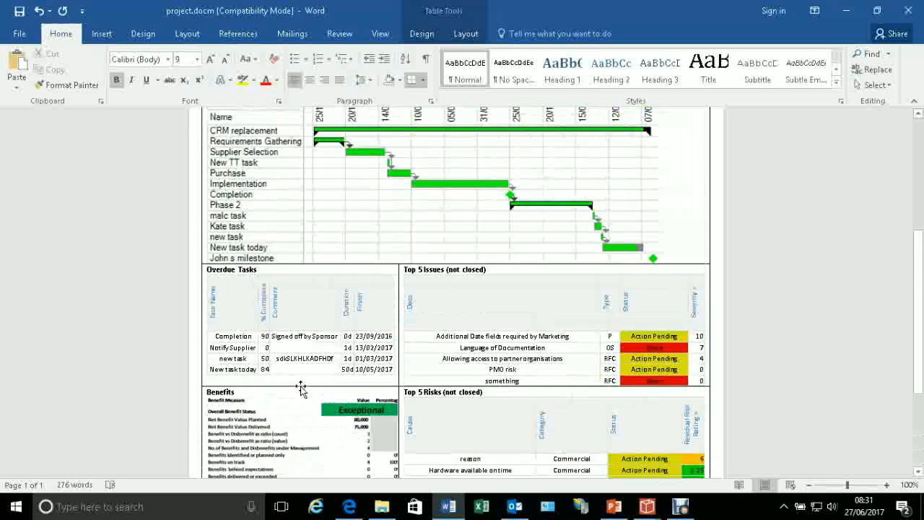
pyautogui.scroll(5, 301, 388)
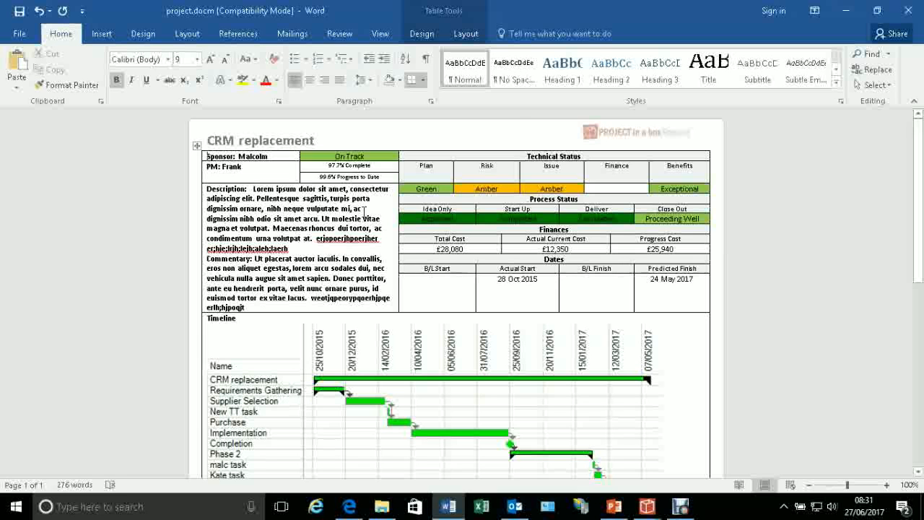
pyautogui.click(908, 11)
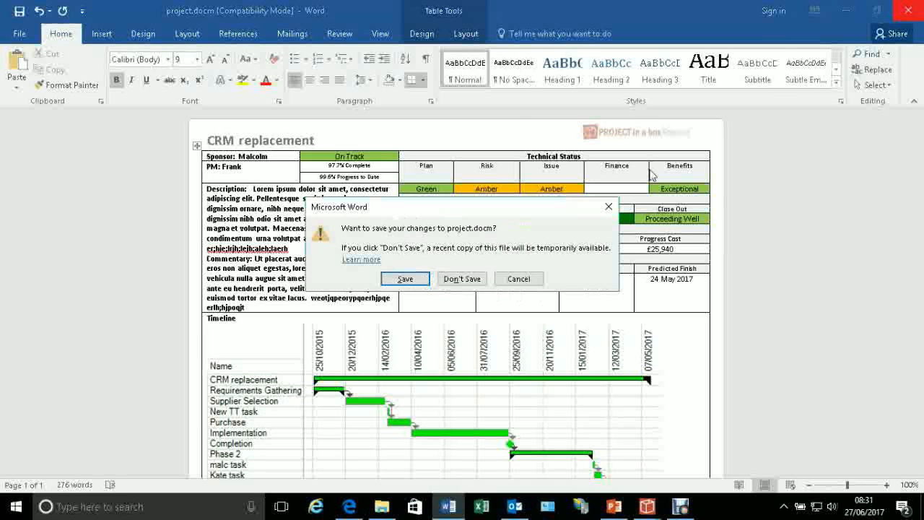
pyautogui.click(466, 280)
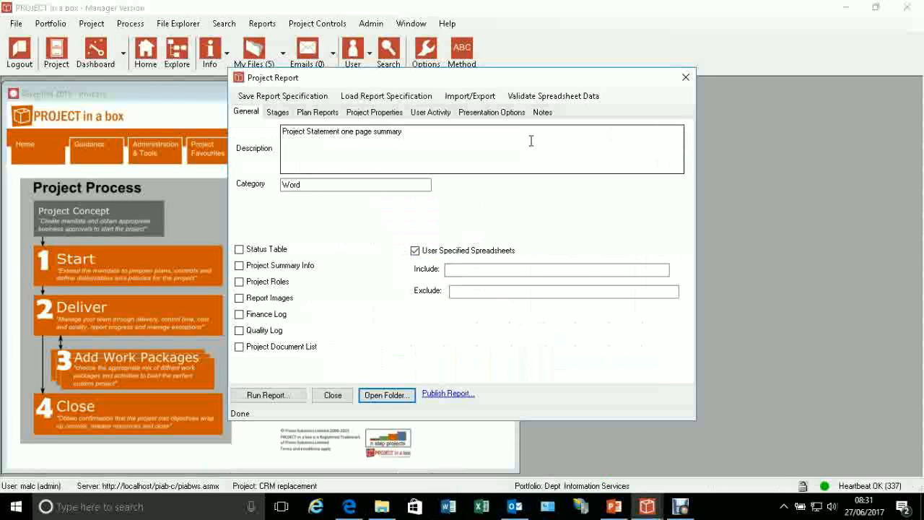
# Load the global Project Poster to print specification and run it as a Word report for the CRM replacement project
pyautogui.click(390, 103)
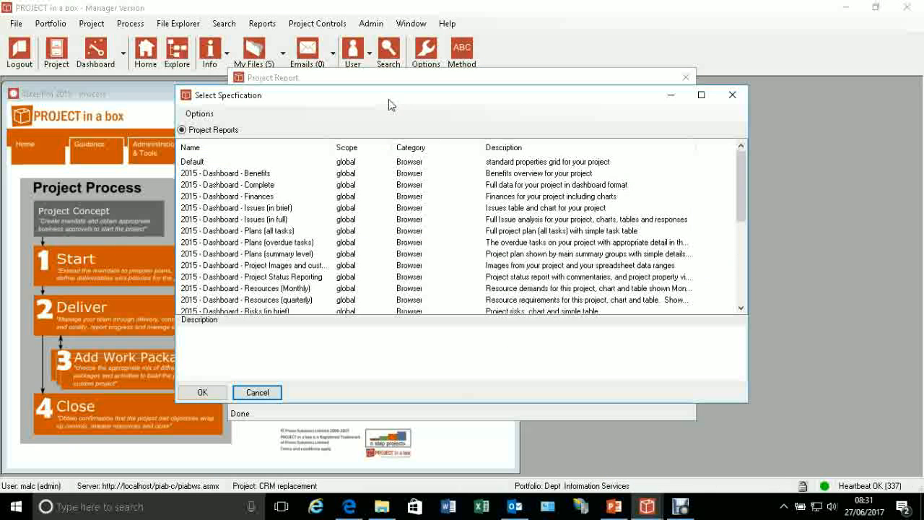
pyautogui.scroll(-5, 472, 232)
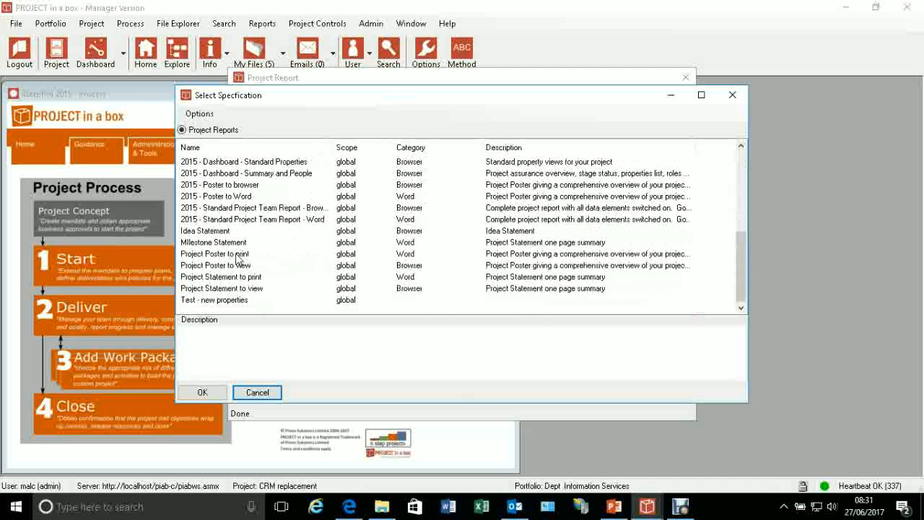
pyautogui.click(237, 254)
pyautogui.click(202, 392)
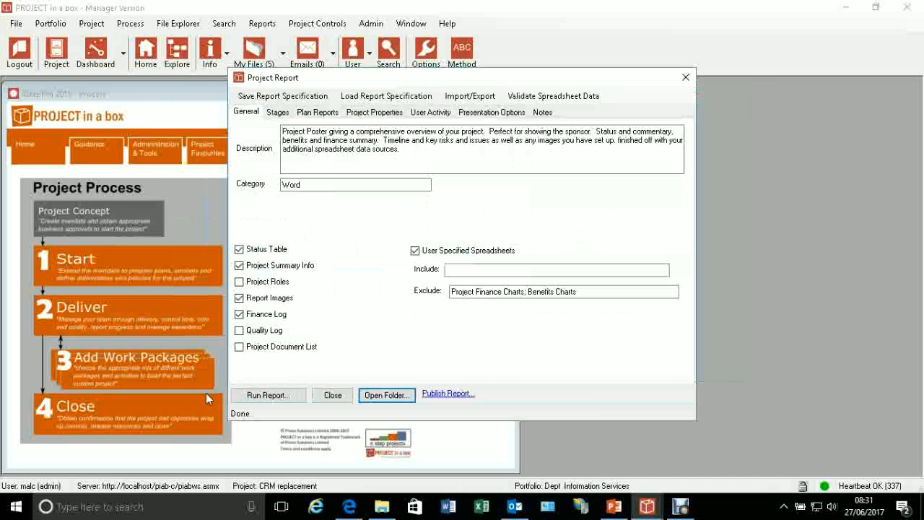
pyautogui.click(266, 395)
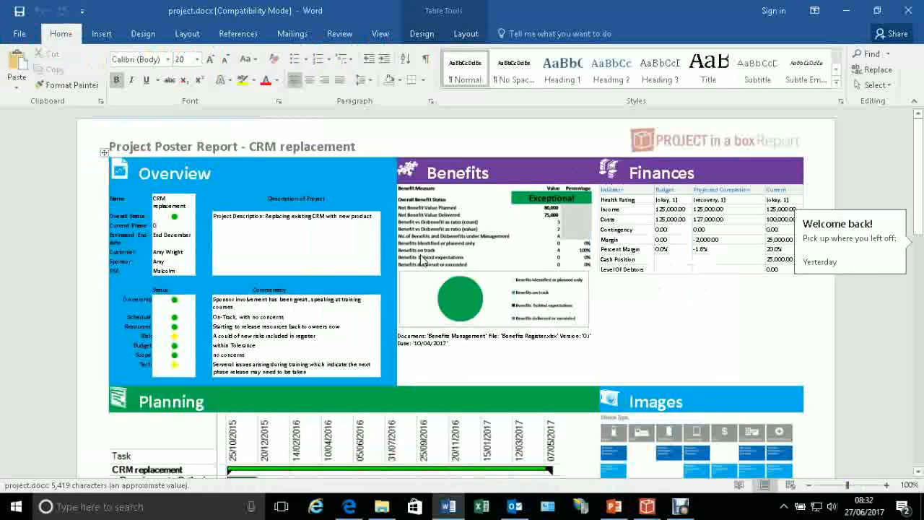
# Examine the poster report's benefits, finances, planning timeline, task table, and risk and issue status charts
pyautogui.scroll(-5, 433, 216)
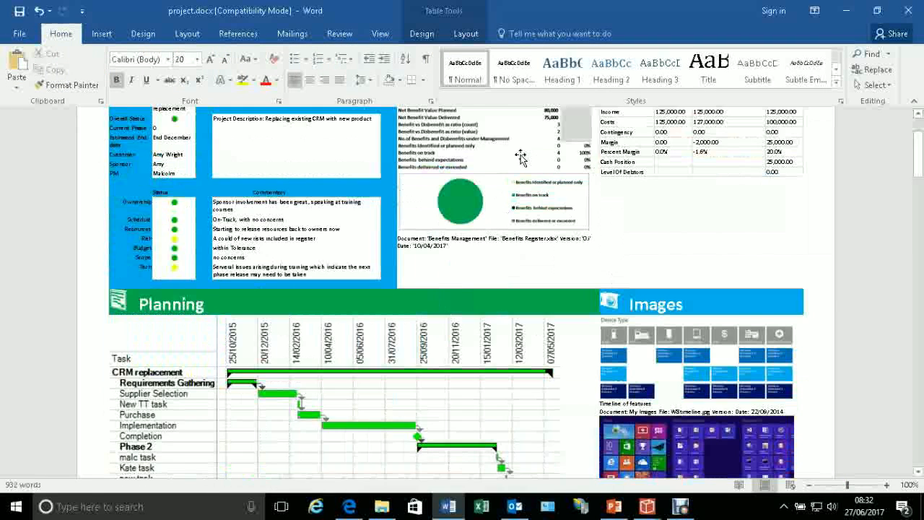
pyautogui.scroll(-13, 529, 171)
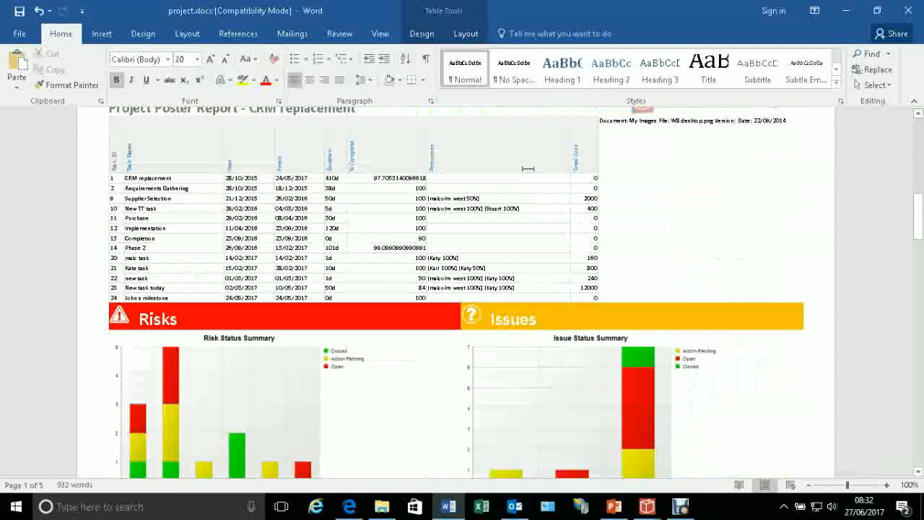
pyautogui.scroll(-3, 607, 276)
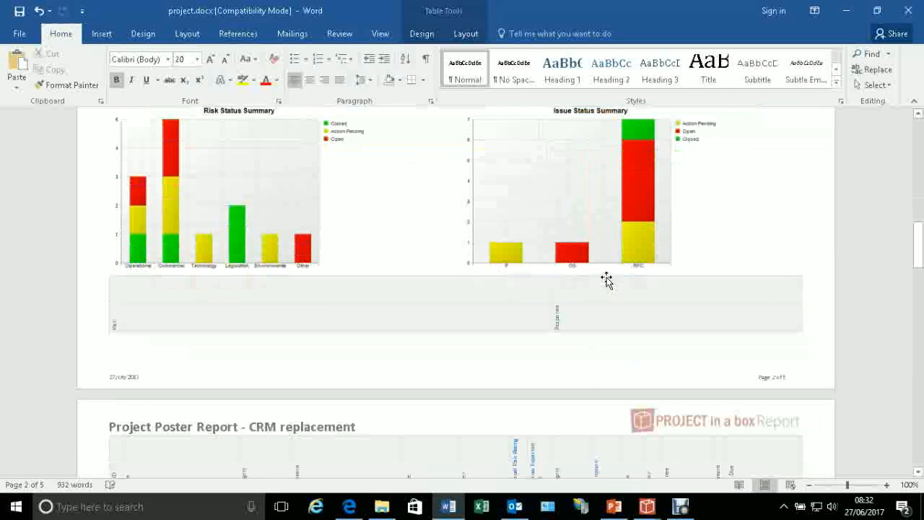
pyautogui.scroll(-4, 607, 279)
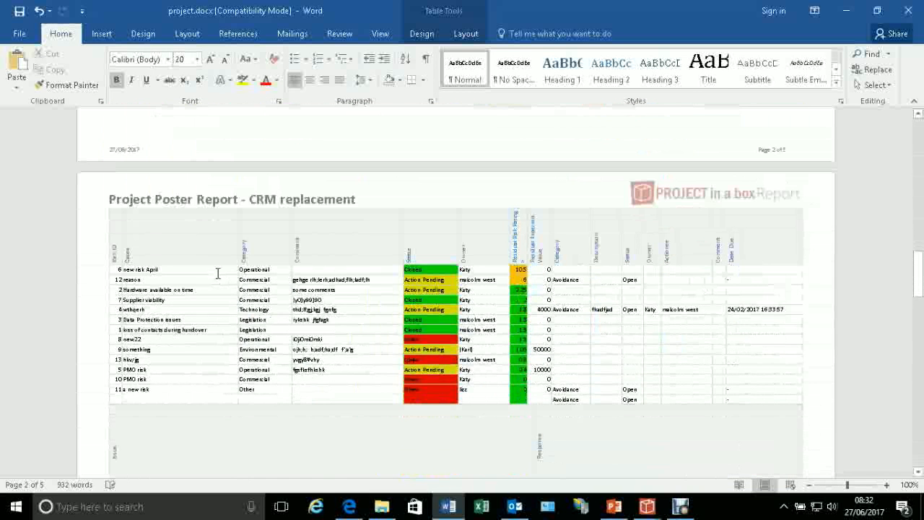
pyautogui.scroll(2, 274, 210)
pyautogui.scroll(3, 274, 210)
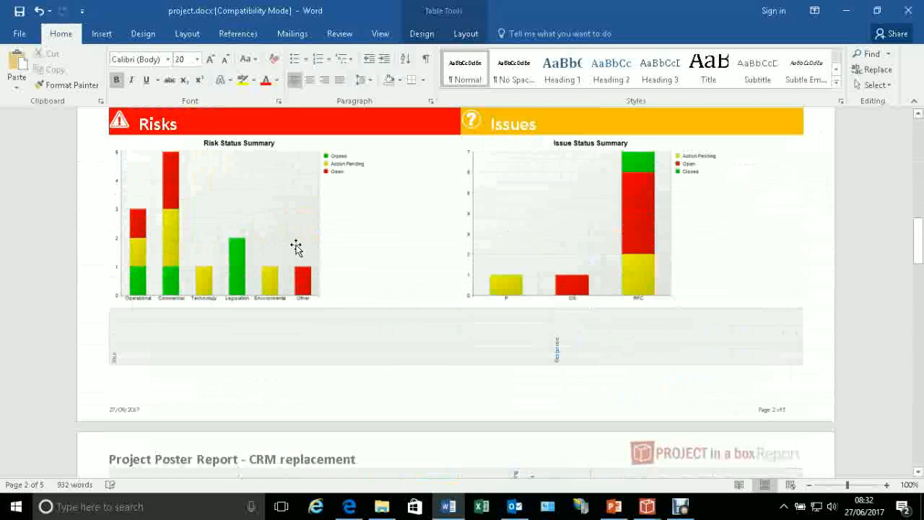
# Review the poster report's detailed risk and issue tables, including their statuses, ratings and responses
pyautogui.scroll(-5, 606, 289)
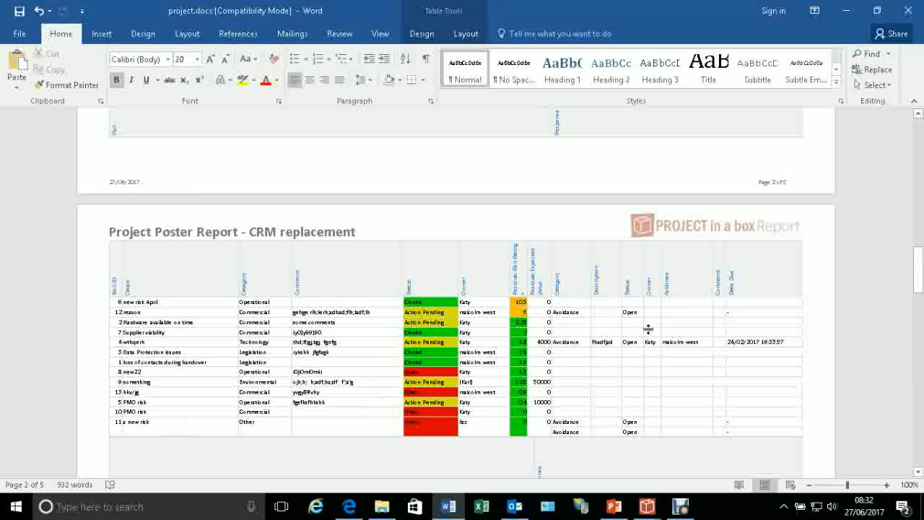
pyautogui.scroll(-3, 731, 392)
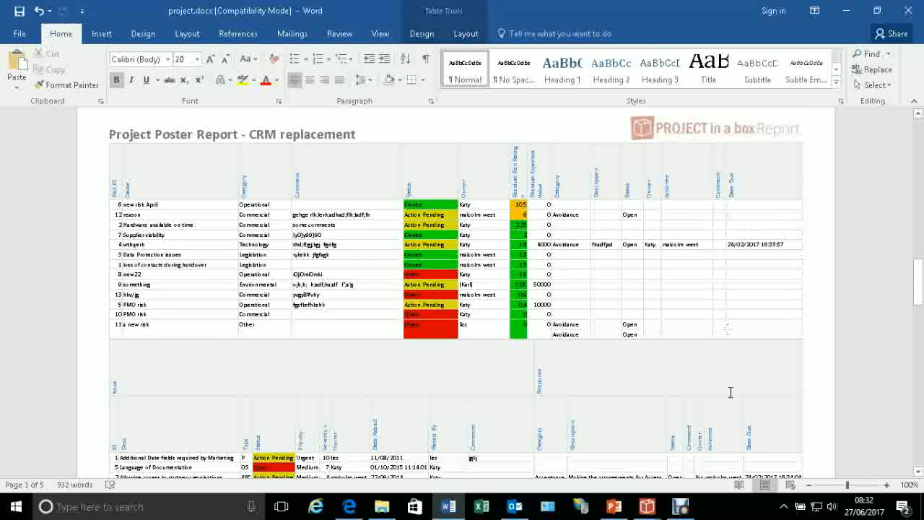
pyautogui.scroll(-6, 731, 392)
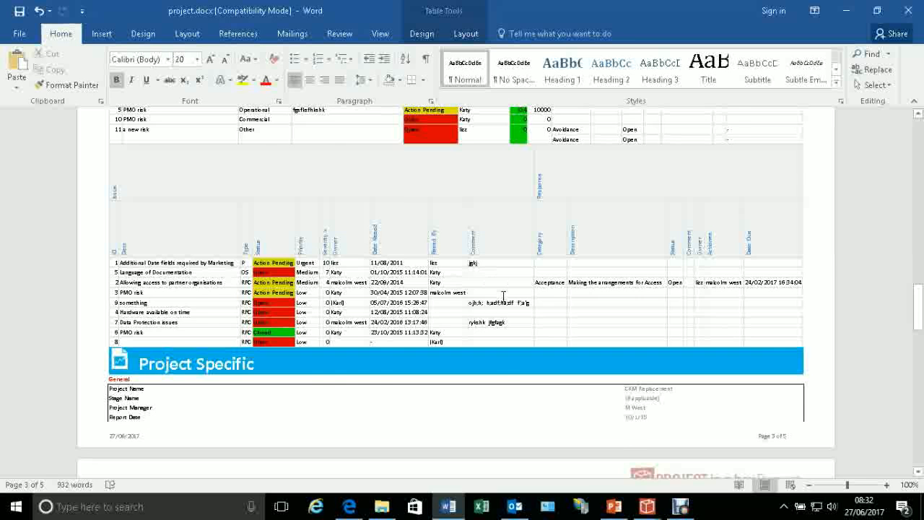
pyautogui.scroll(2, 503, 297)
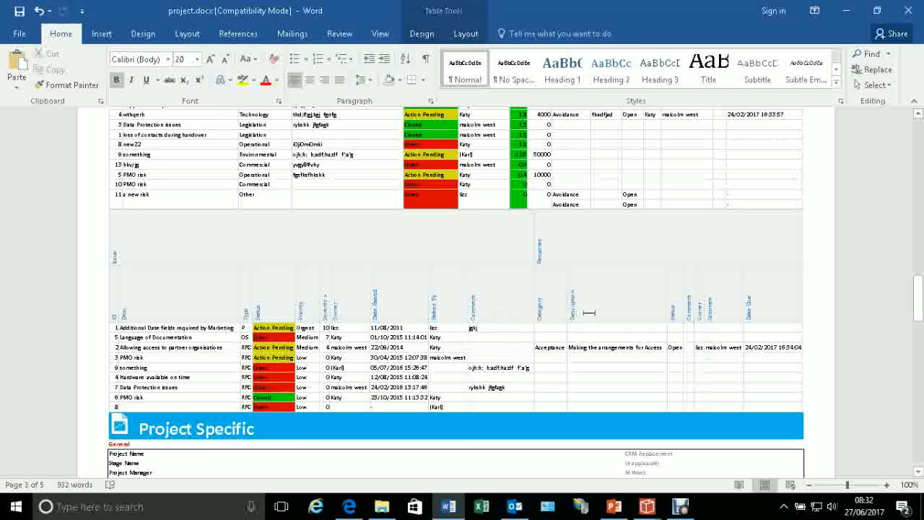
pyautogui.scroll(4, 589, 312)
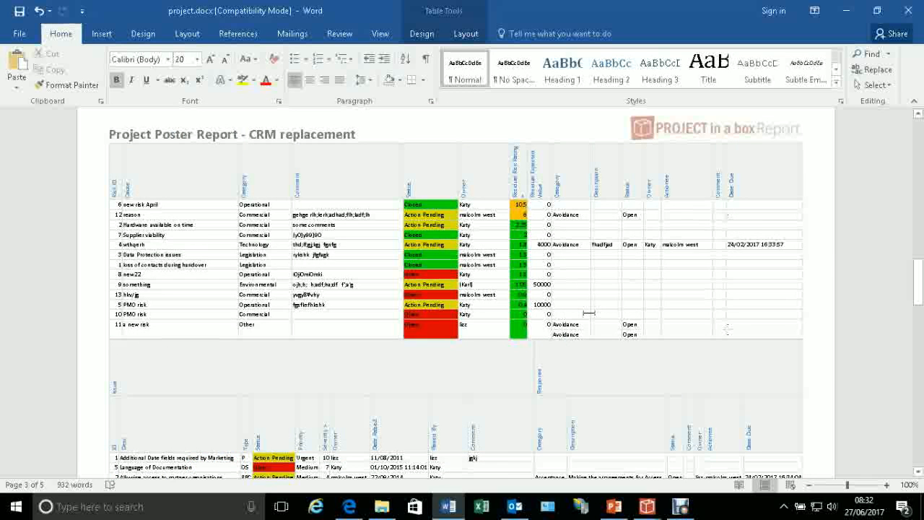
pyautogui.scroll(5, 411, 141)
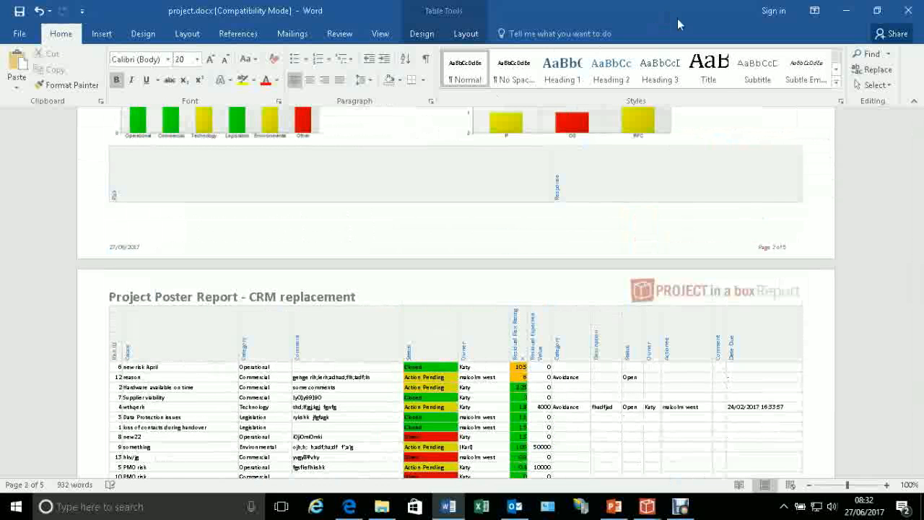
# Close the poster document and the Project Report setup in PROJECT in a box, and list the projects in the Ideas All portfolio
pyautogui.click(909, 10)
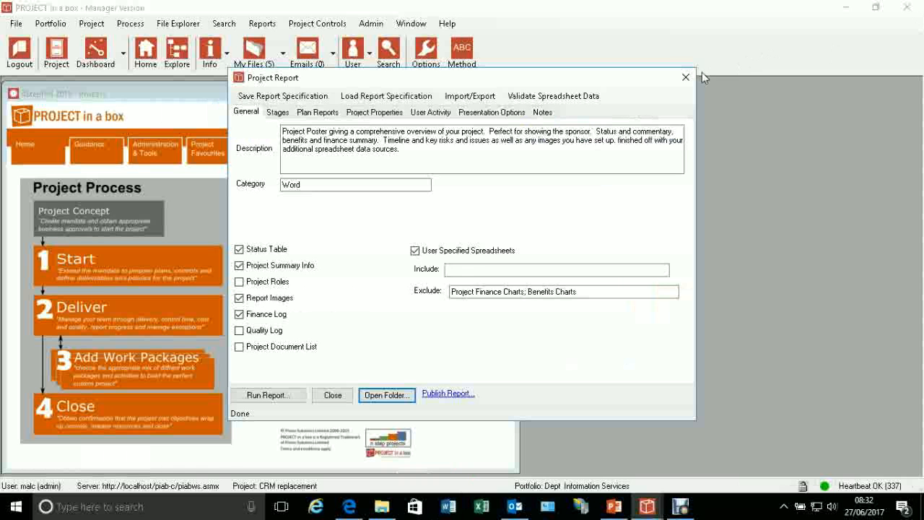
pyautogui.click(685, 78)
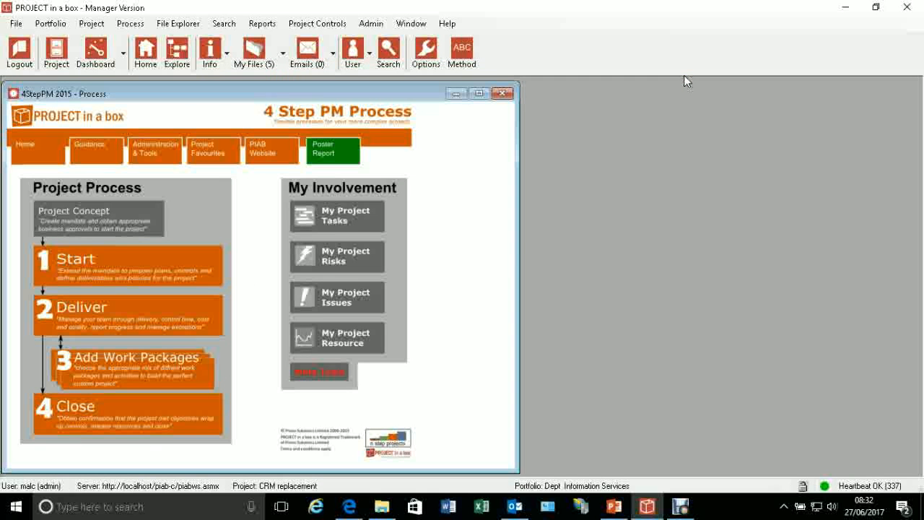
pyautogui.click(57, 65)
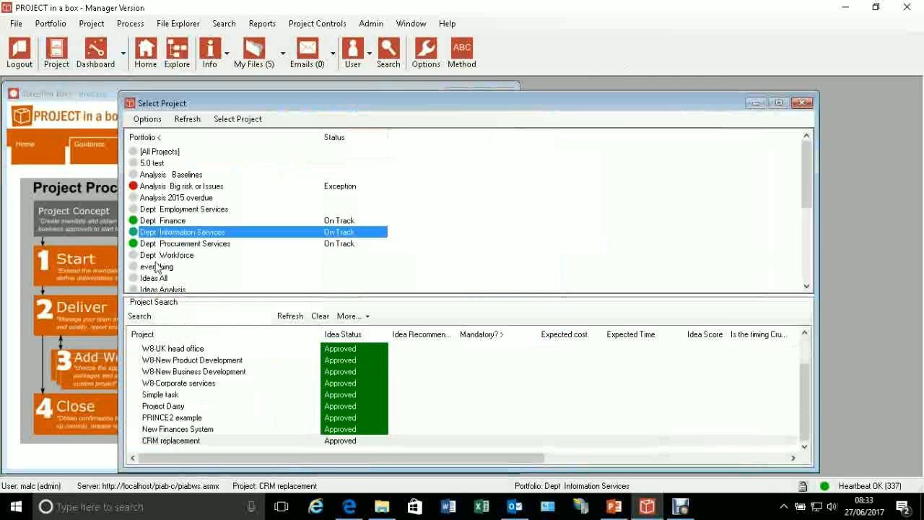
pyautogui.click(156, 279)
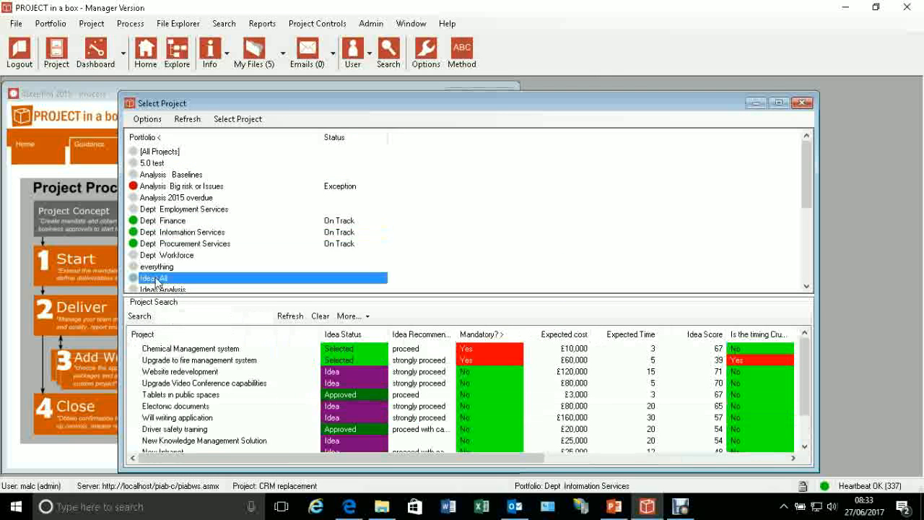
# Examine the available ideas portfolios and the Ideas All projects' statuses, recommendations, expected costs, times and scores
pyautogui.scroll(-2, 178, 246)
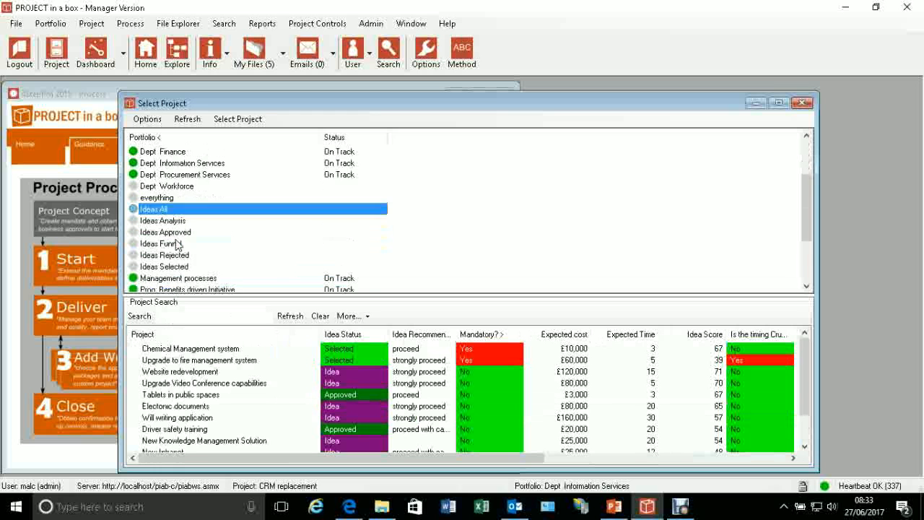
pyautogui.scroll(-1, 178, 246)
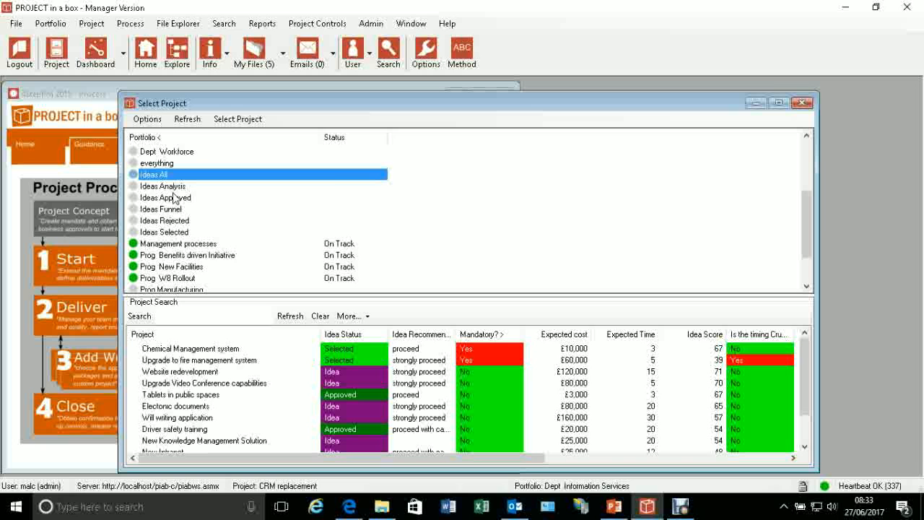
pyautogui.scroll(-1, 174, 199)
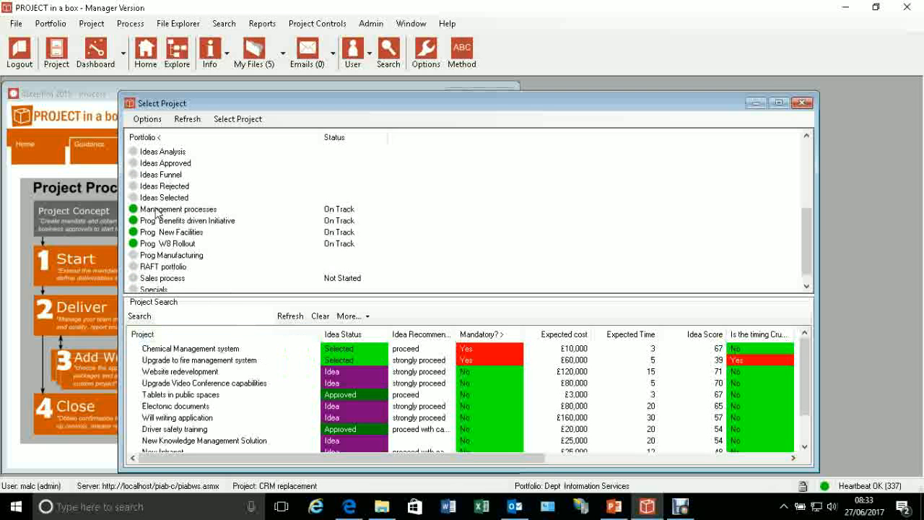
pyautogui.scroll(3, 158, 230)
pyautogui.scroll(-1, 157, 230)
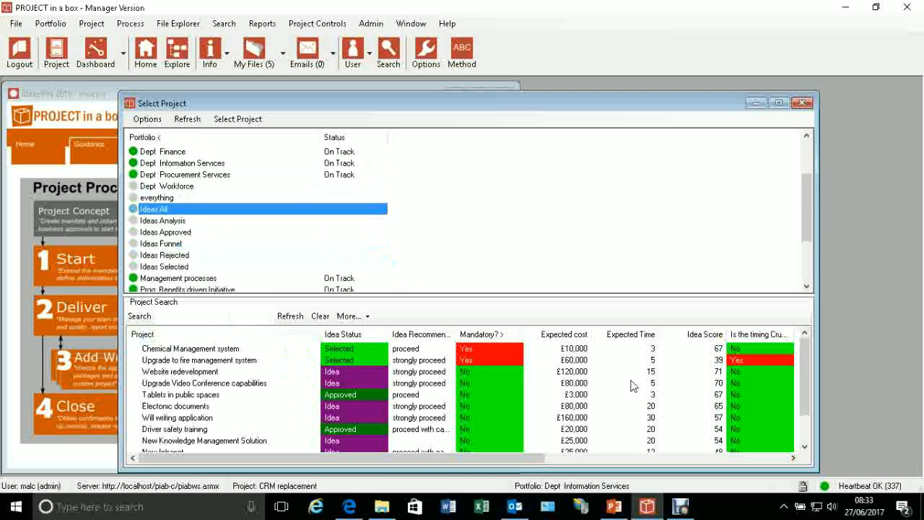
pyautogui.scroll(-1, 809, 360)
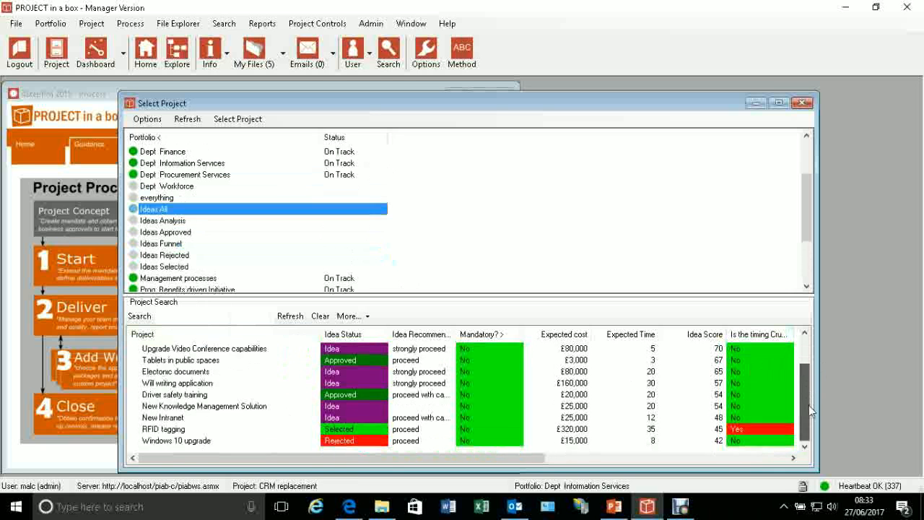
pyautogui.scroll(1, 808, 361)
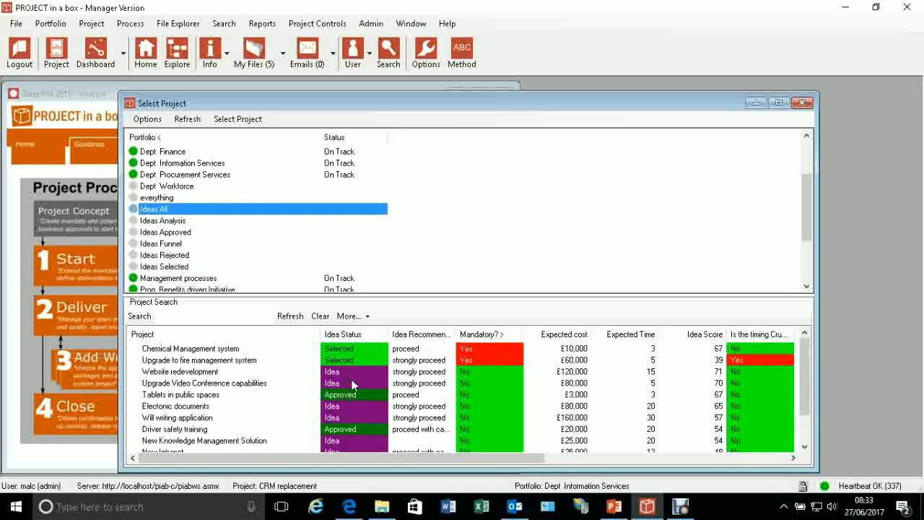
pyautogui.moveTo(460, 456)
pyautogui.mouseDown()
pyautogui.moveTo(717, 463)
pyautogui.moveTo(453, 467)
pyautogui.mouseUp()
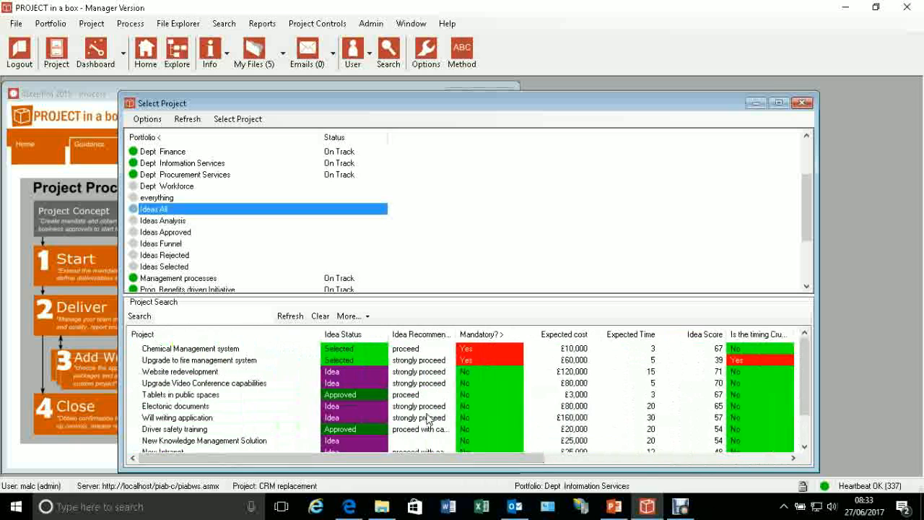
# Open the Website redevelopment project from the Ideas All portfolio
pyautogui.click(366, 317)
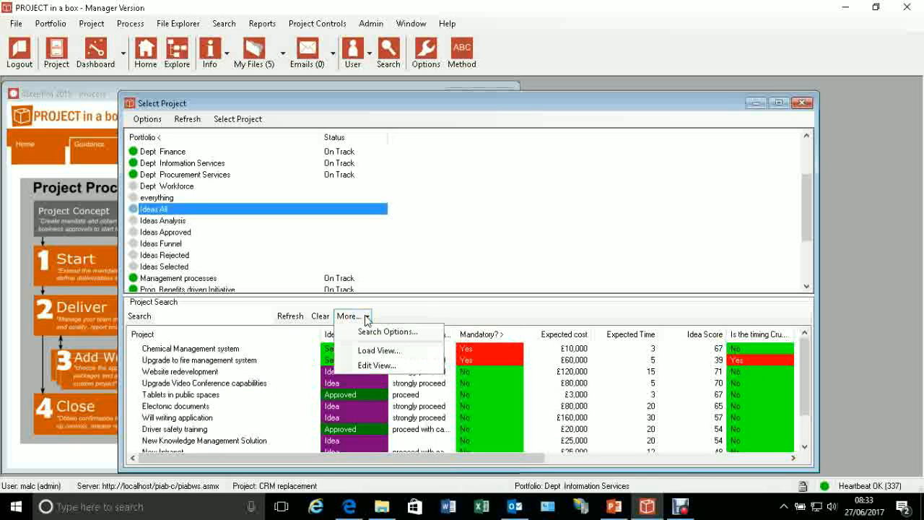
pyautogui.click(413, 321)
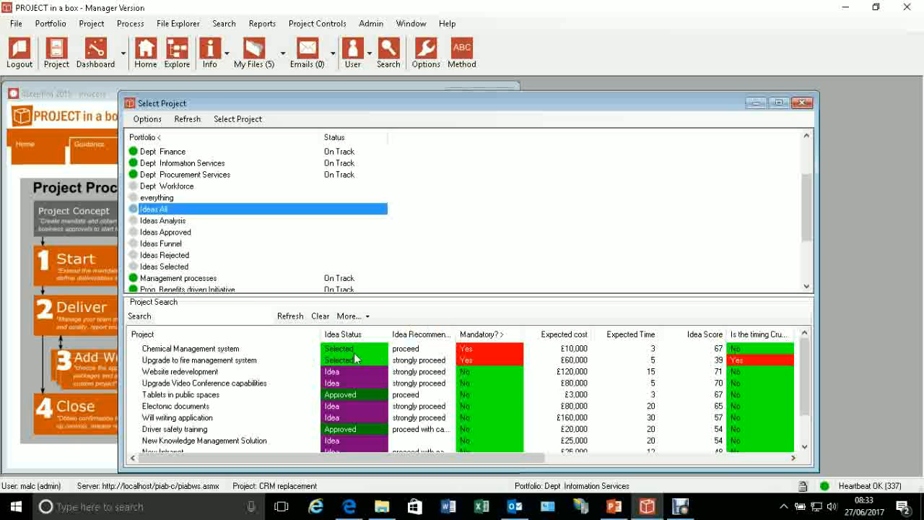
pyautogui.doubleClick(245, 374)
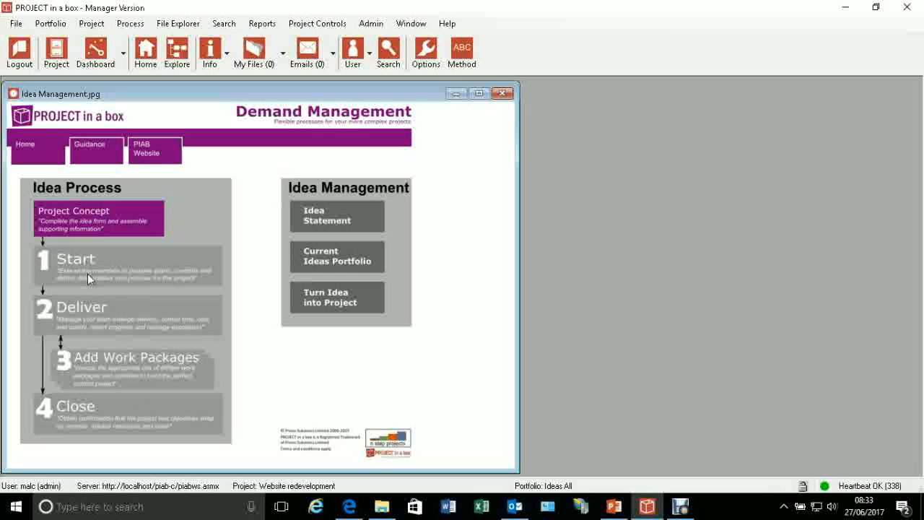
# Open idea information.xlsx from the Idea form document in the Project Concept stage for viewing, and maximize the workbook window
pyautogui.click(83, 215)
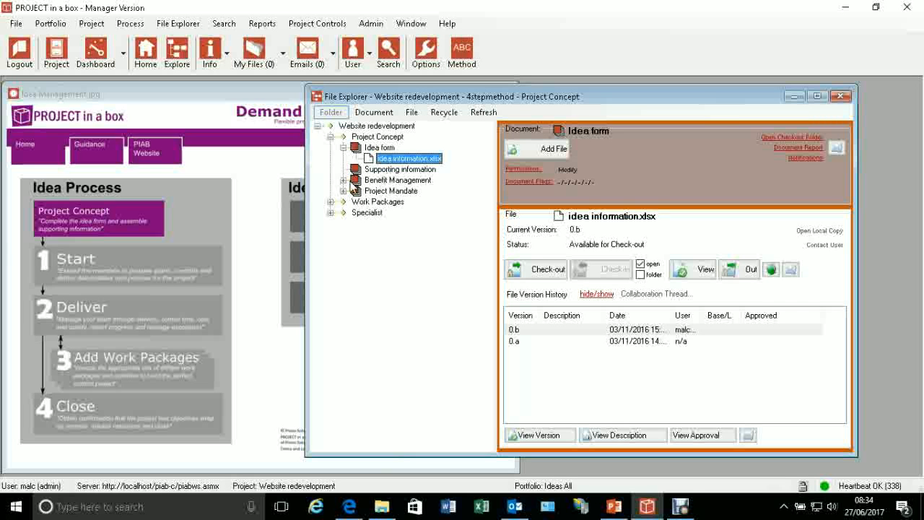
pyautogui.doubleClick(396, 161)
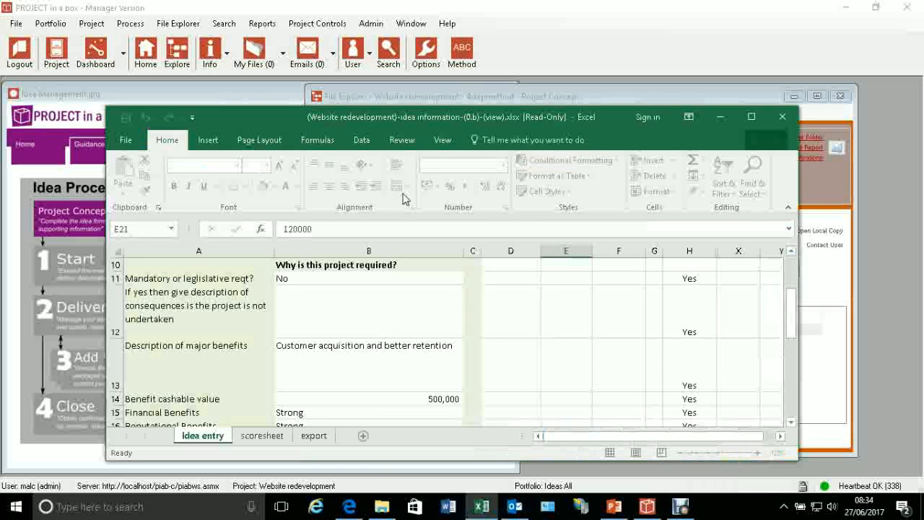
pyautogui.click(751, 117)
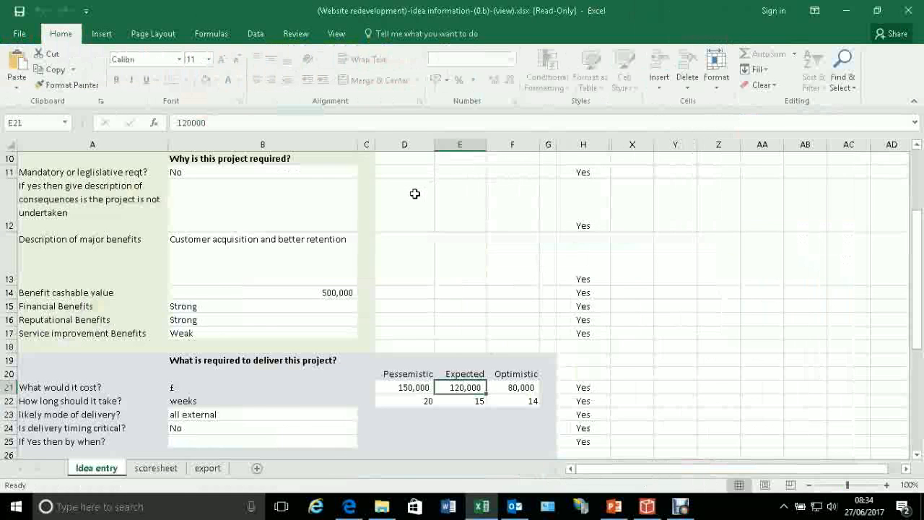
# Examine the Idea entry sheet's overview, benefits, cost and time estimates, upsides and downsides, corporate objectives and recommendation
pyautogui.scroll(3, 415, 193)
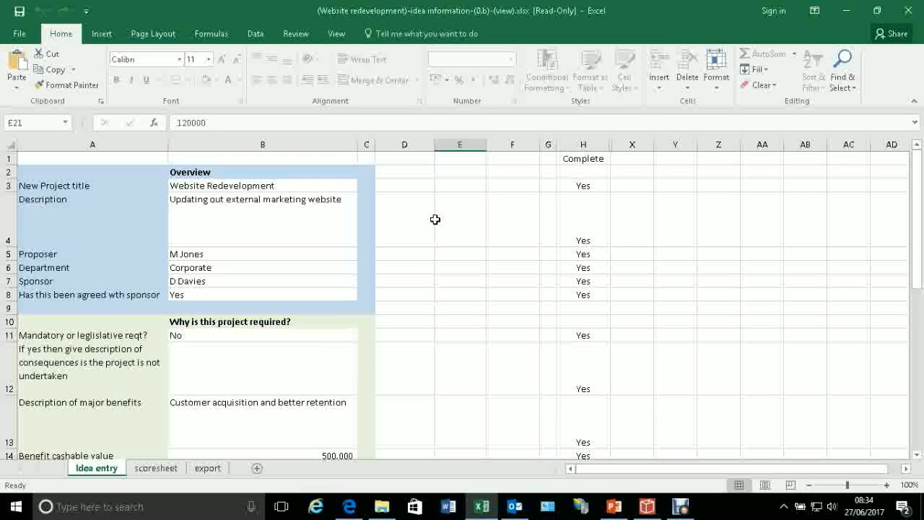
pyautogui.scroll(-5, 435, 220)
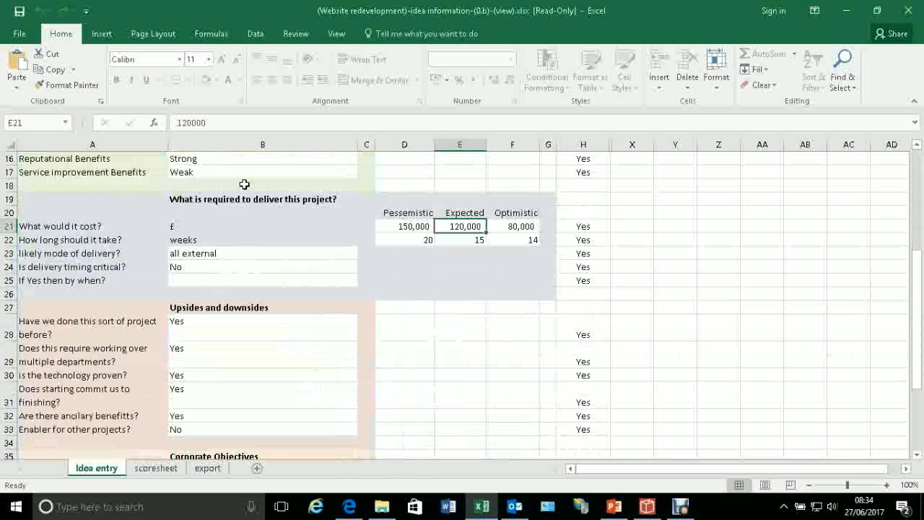
pyautogui.scroll(-5, 288, 230)
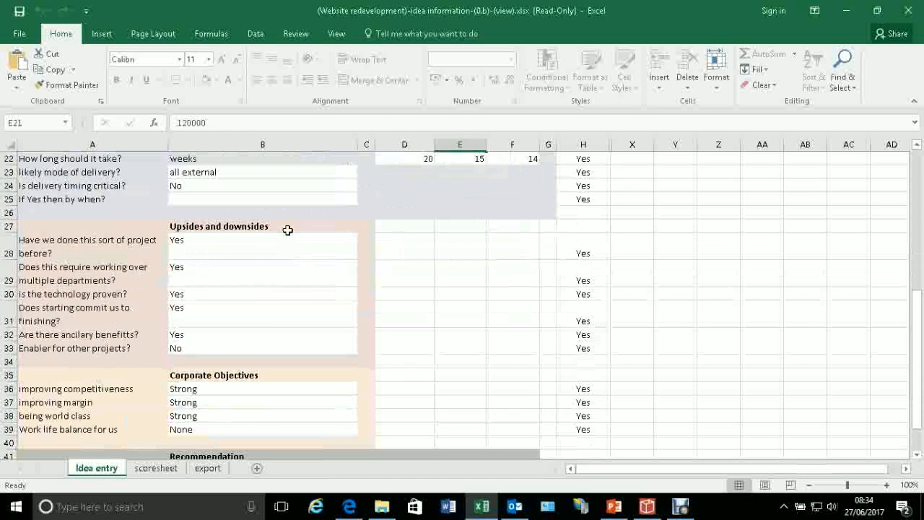
pyautogui.scroll(10, 287, 229)
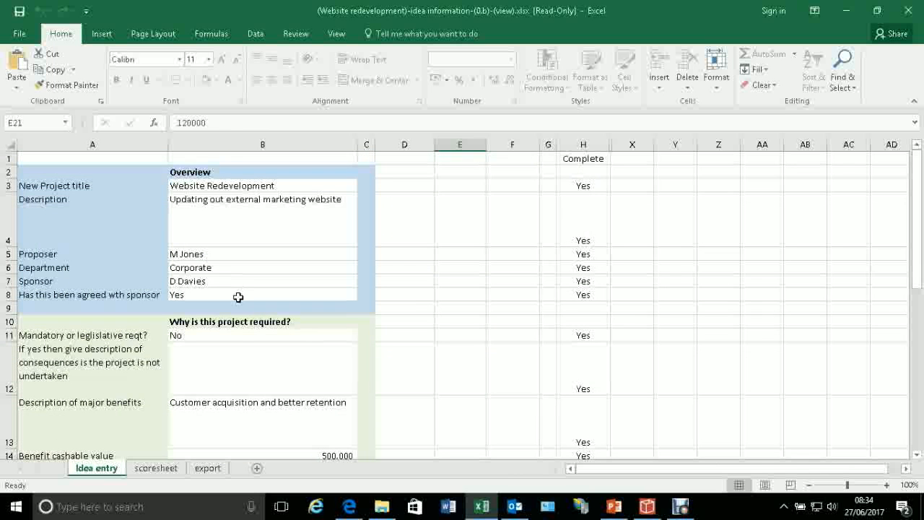
pyautogui.scroll(-2, 238, 338)
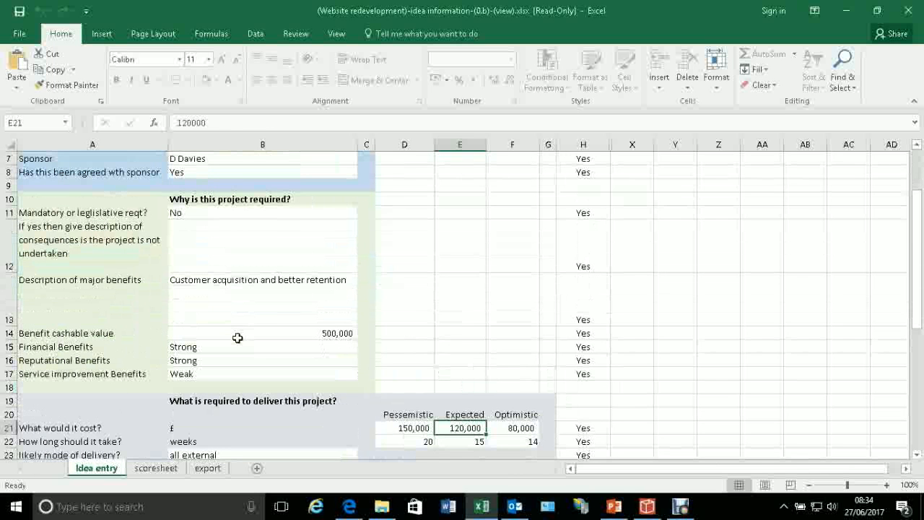
pyautogui.scroll(-2, 250, 268)
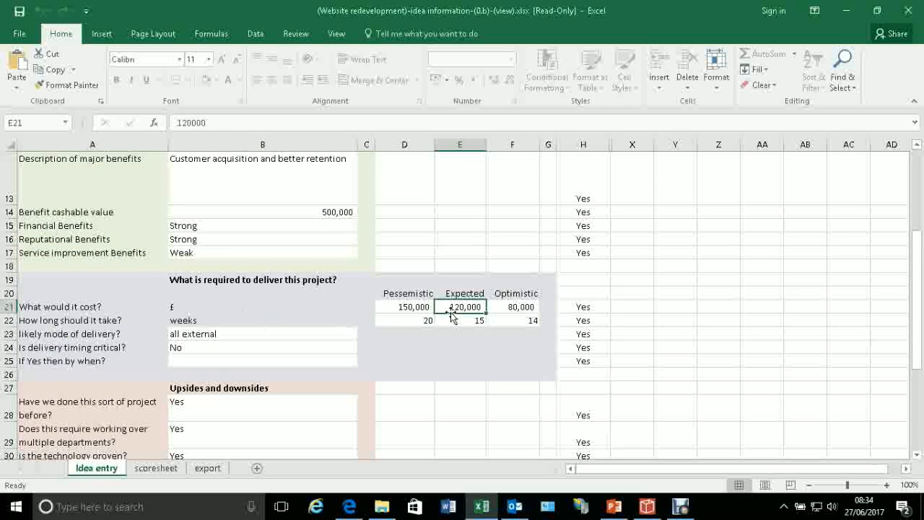
pyautogui.scroll(-2, 485, 307)
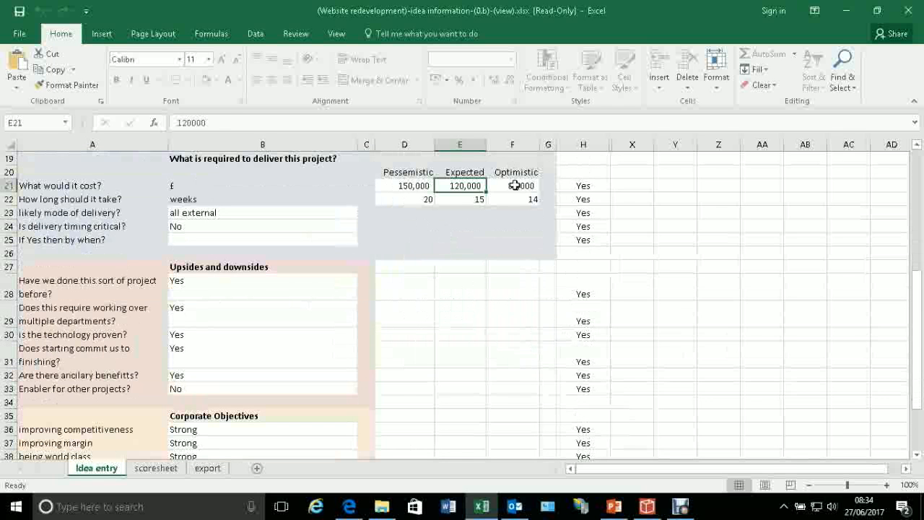
pyautogui.scroll(-3, 438, 237)
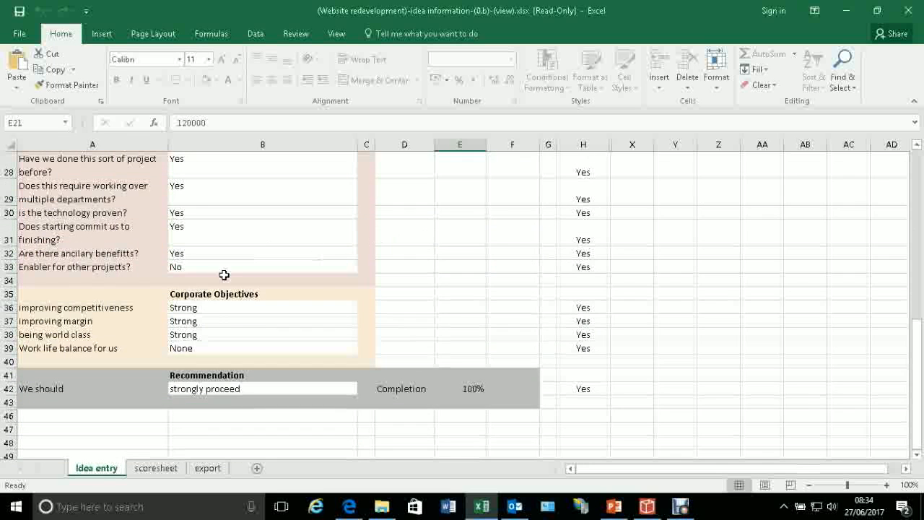
pyautogui.scroll(4, 244, 320)
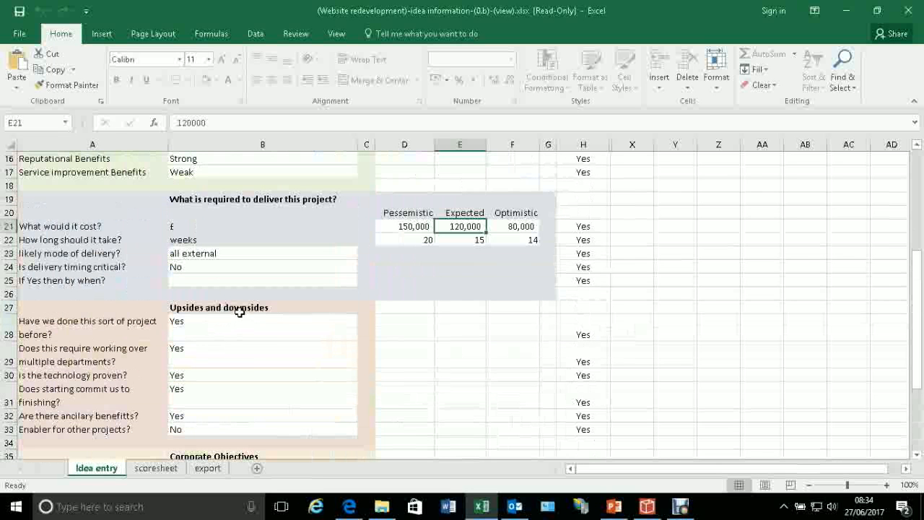
pyautogui.scroll(5, 239, 311)
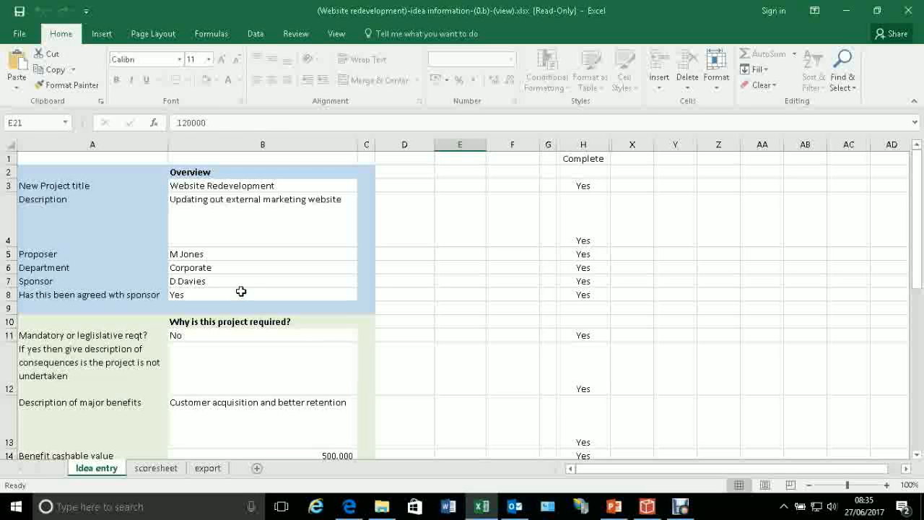
# View the export sheet of the idea information workbook and close the workbook
pyautogui.click(207, 468)
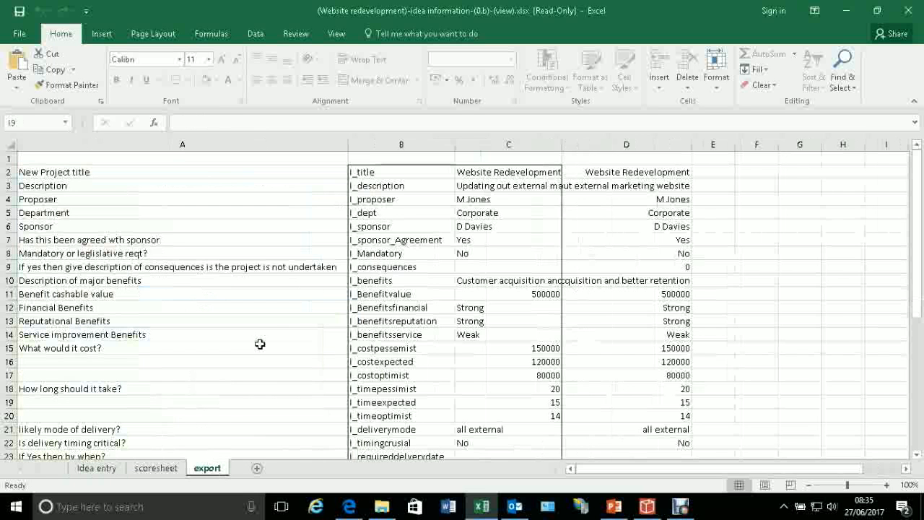
pyautogui.click(911, 11)
pyautogui.click(462, 270)
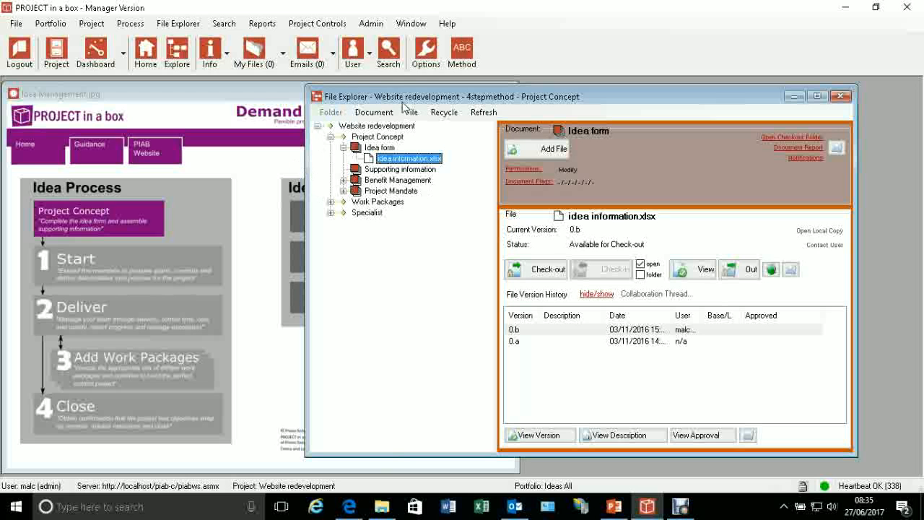
# Bring the Idea Management process map to the front and generate the Idea Statement report for Website redevelopment
pyautogui.moveTo(406, 96); pyautogui.dragTo(451, 93)
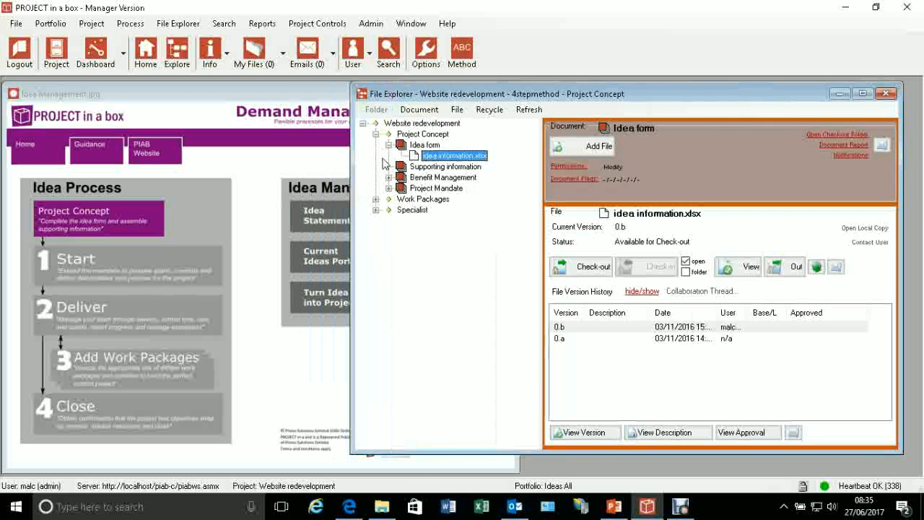
pyautogui.click(304, 165)
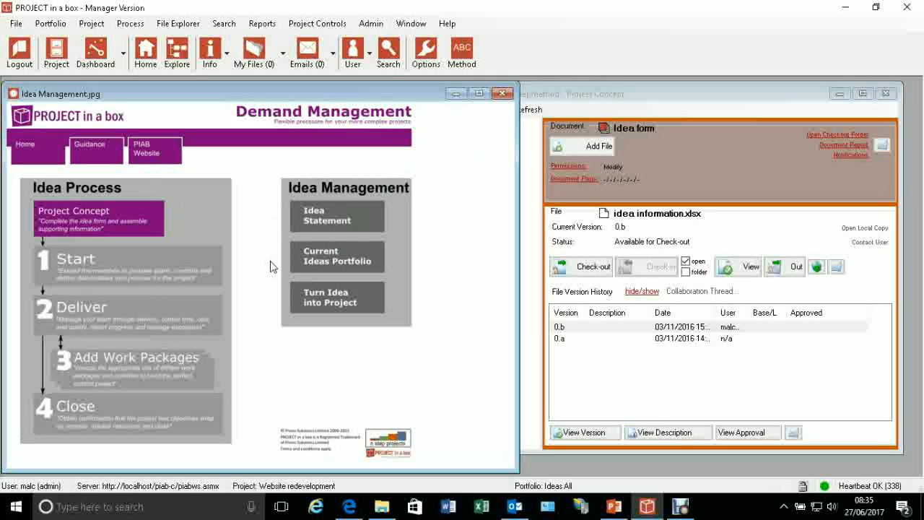
pyautogui.click(324, 224)
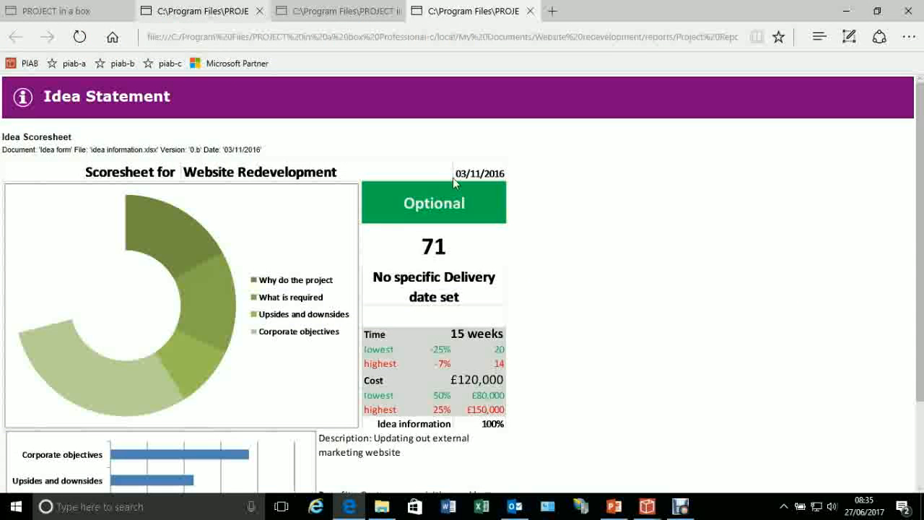
# Review the Idea Statement's scoresheet, including its score charts, delivery time, cost range, description and benefits
pyautogui.scroll(-3, 530, 153)
pyautogui.scroll(3, 249, 141)
pyautogui.scroll(-2, 568, 239)
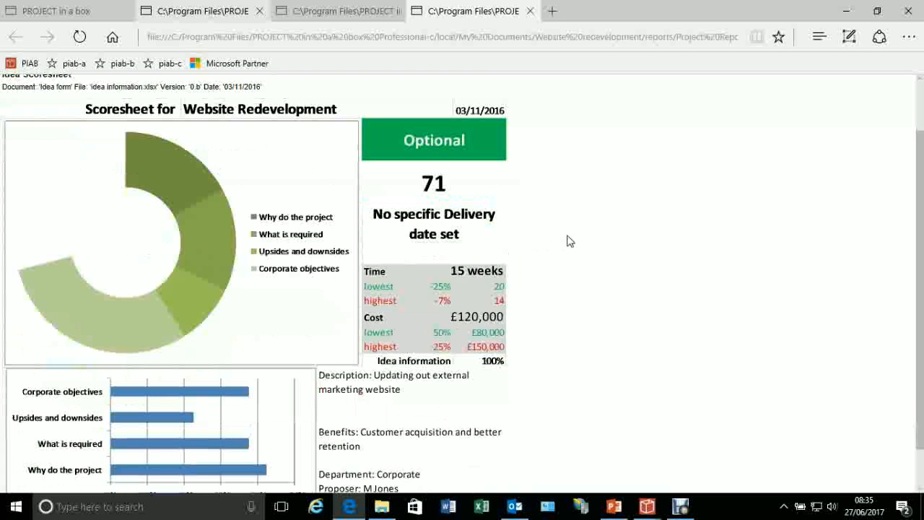
pyautogui.scroll(-2, 473, 161)
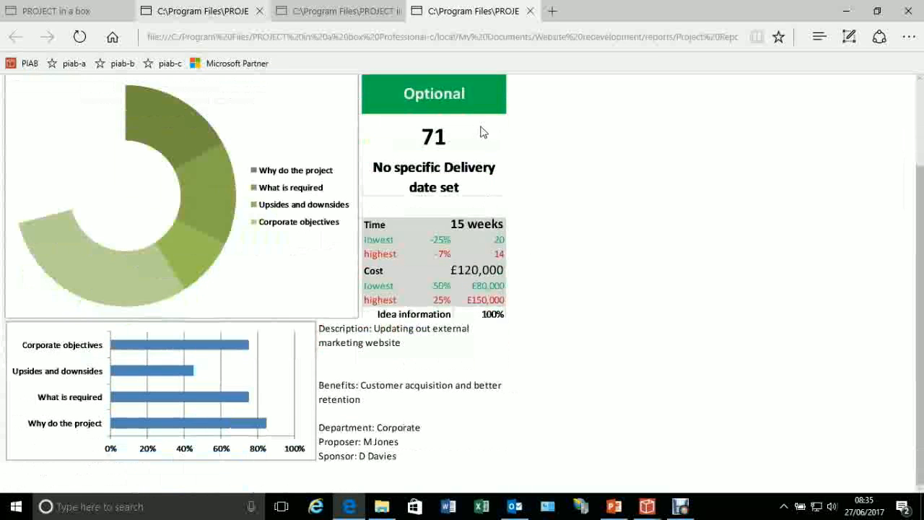
pyautogui.scroll(4, 502, 165)
pyautogui.scroll(-3, 509, 173)
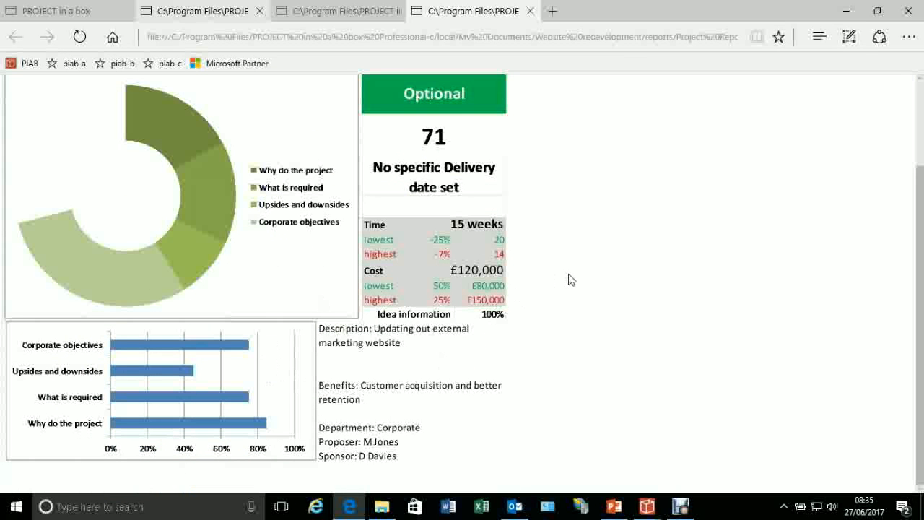
pyautogui.scroll(3, 571, 279)
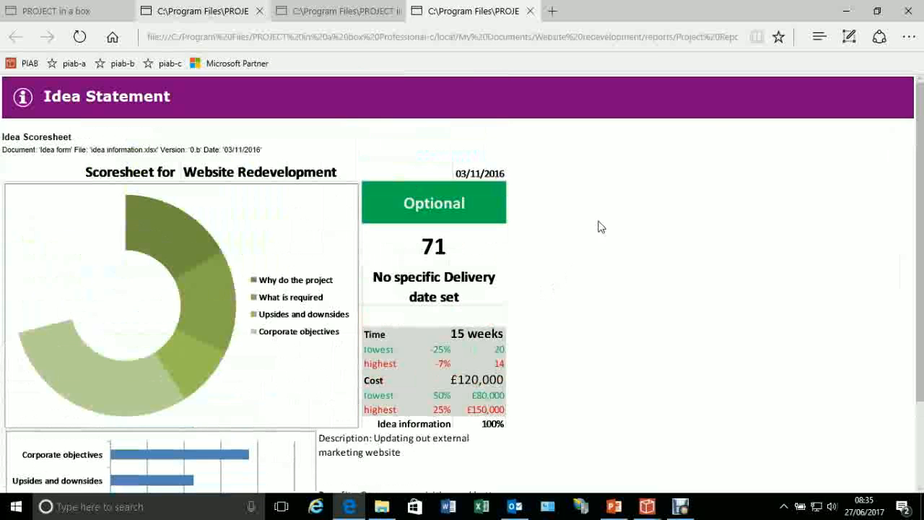
# Close the Idea Statement report, minimize the browser, and close the Project Report setup in PROJECT in a box
pyautogui.click(531, 12)
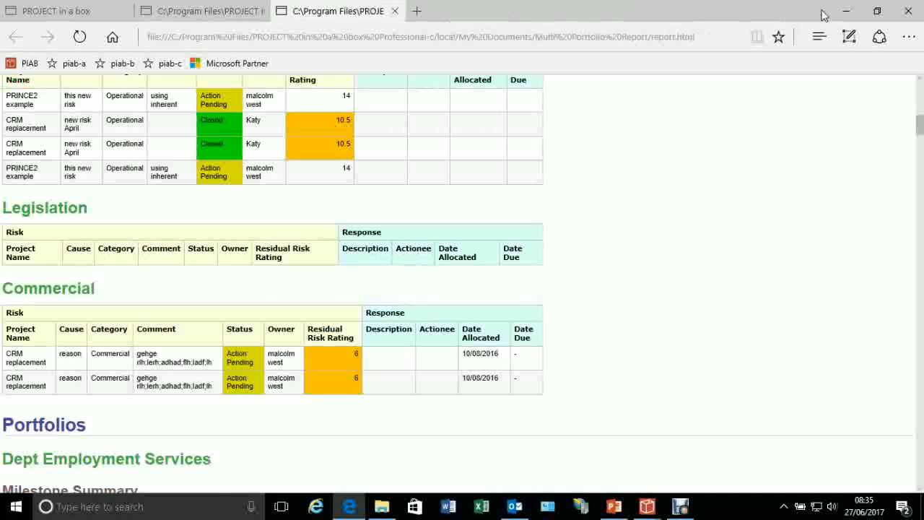
pyautogui.click(846, 11)
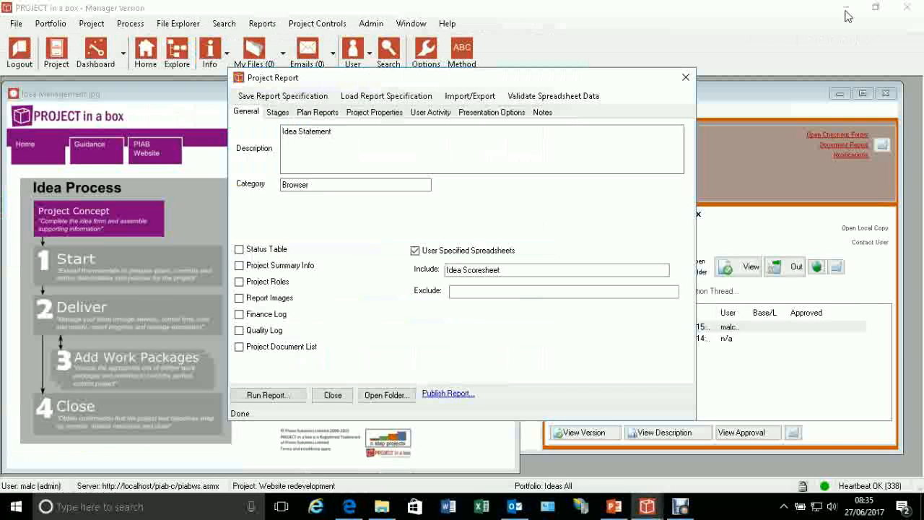
pyautogui.click(686, 77)
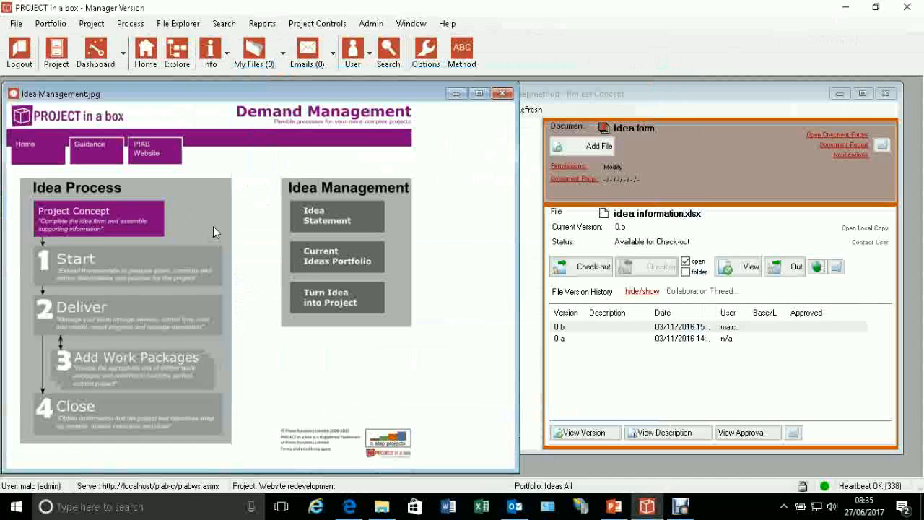
# Start a new project and choose the method template "Idea Management with gate leading to 4 step project"
pyautogui.click(99, 29)
pyautogui.click(126, 86)
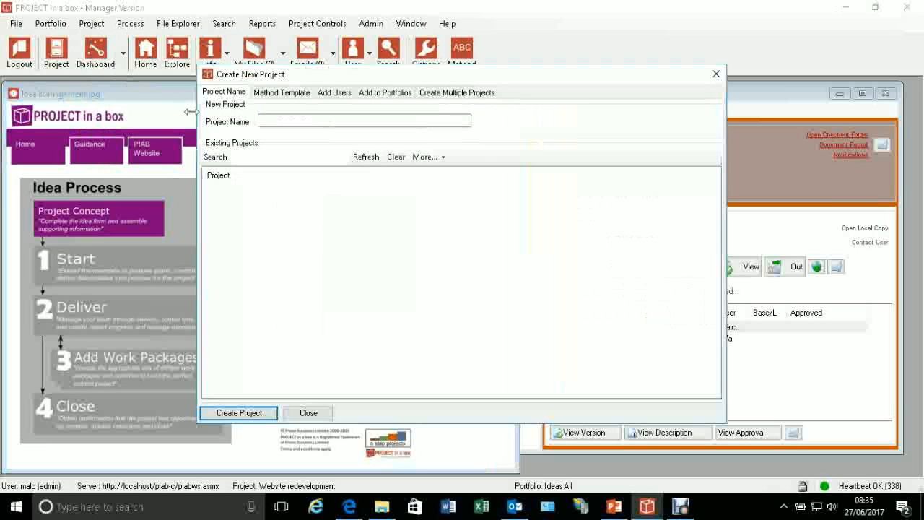
pyautogui.click(283, 94)
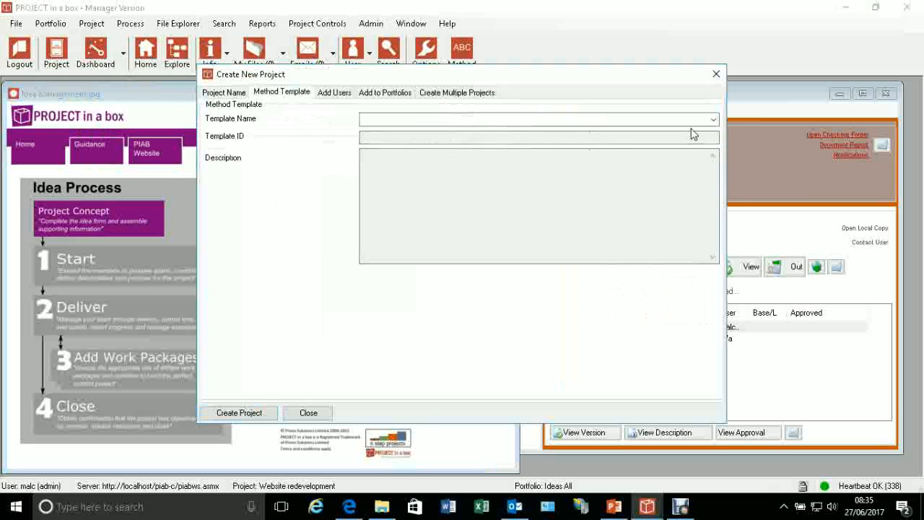
pyautogui.click(713, 119)
pyautogui.scroll(-6, 505, 246)
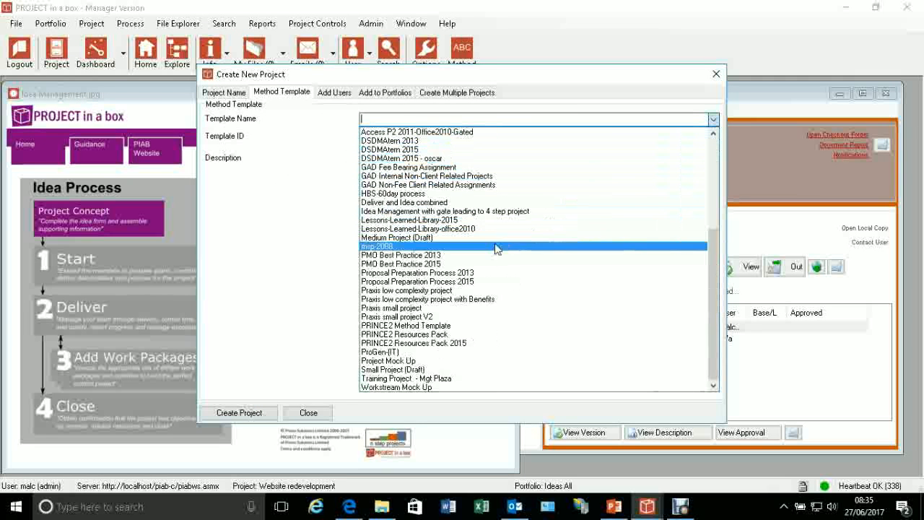
pyautogui.click(398, 211)
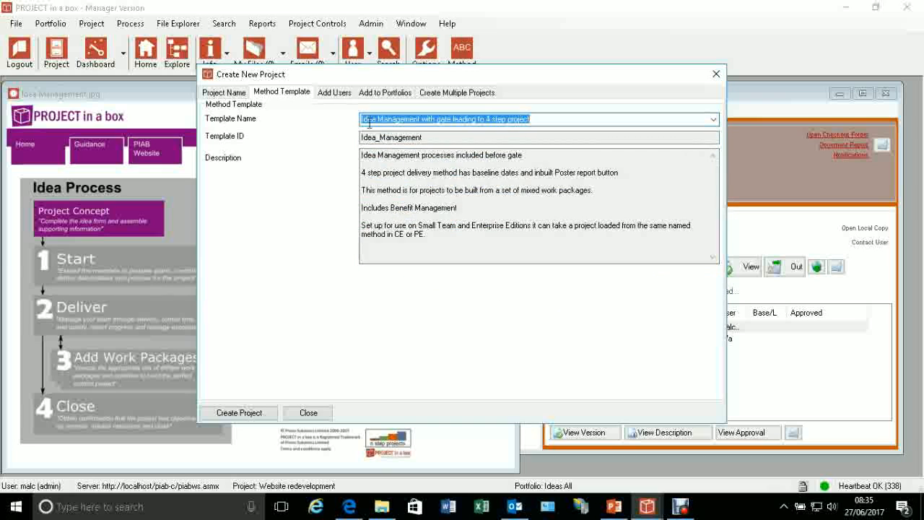
# Name the new project "Entry access system" and view the options for creating multiple projects
pyautogui.click(238, 93)
pyautogui.click(282, 121)
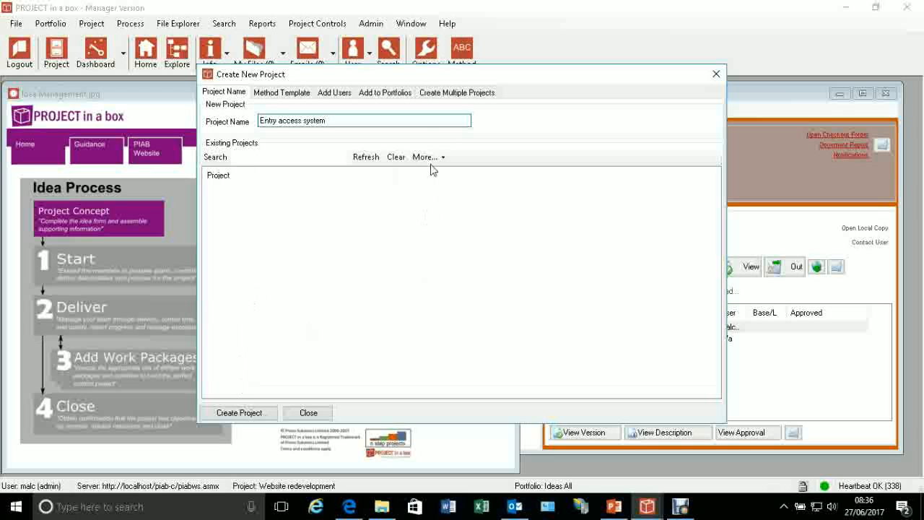
pyautogui.click(453, 92)
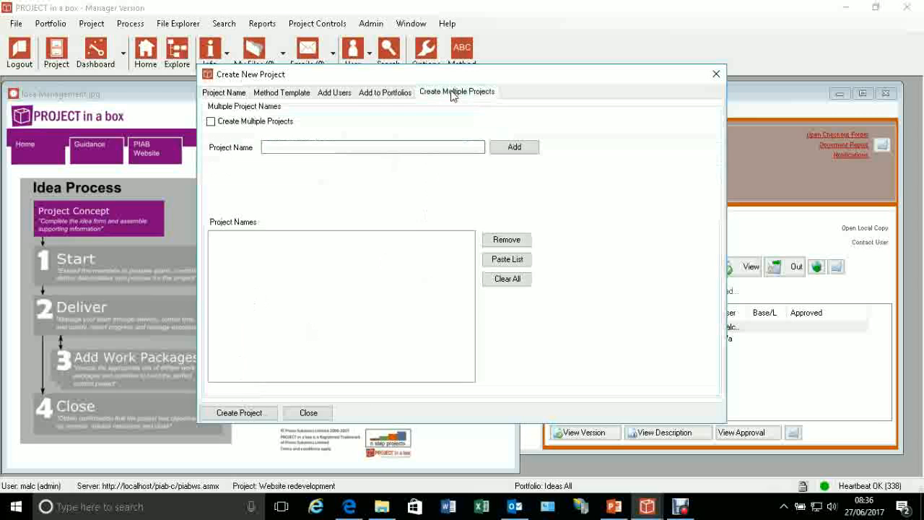
# Add the new project to the Ideas All portfolio, create it, and close the project creation window
pyautogui.click(401, 94)
pyautogui.click(505, 208)
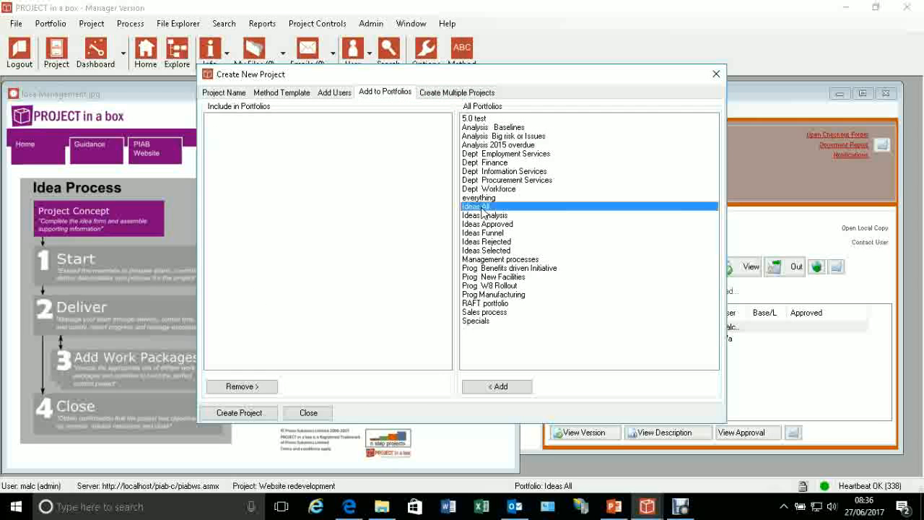
pyautogui.click(498, 386)
pyautogui.click(248, 412)
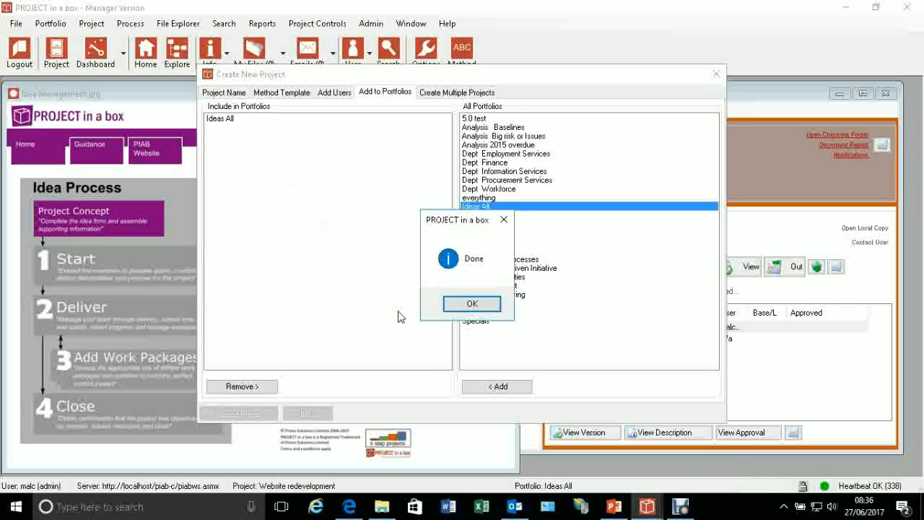
pyautogui.click(461, 303)
pyautogui.click(716, 73)
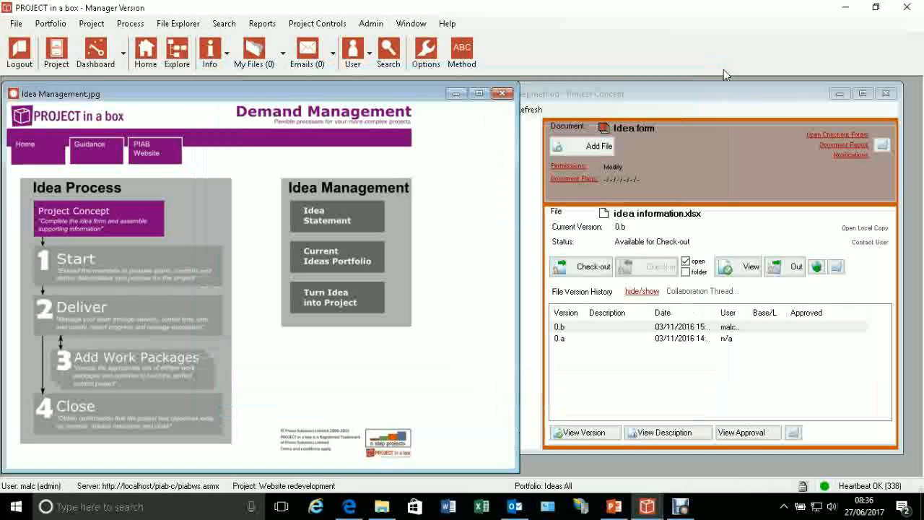
# Refresh the project list for the Ideas All portfolio and open the Entry access system project
pyautogui.click(49, 64)
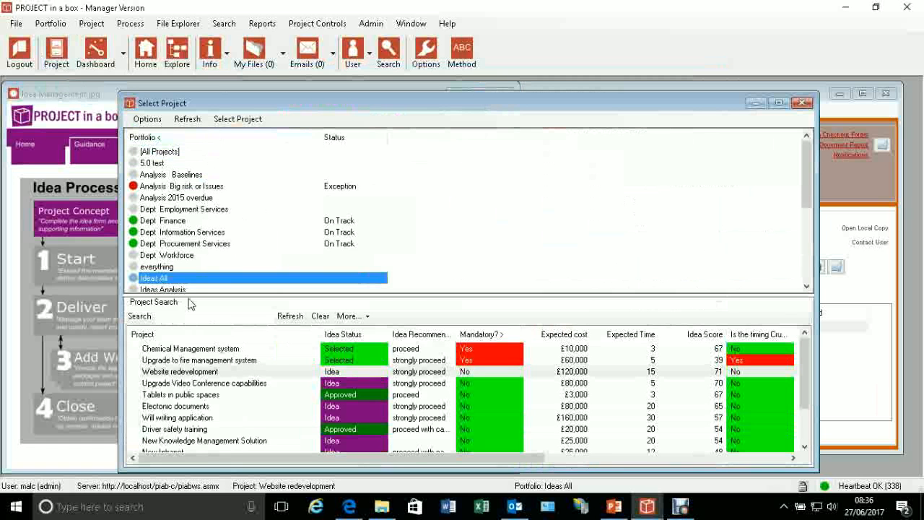
pyautogui.click(291, 316)
pyautogui.scroll(-2, 350, 365)
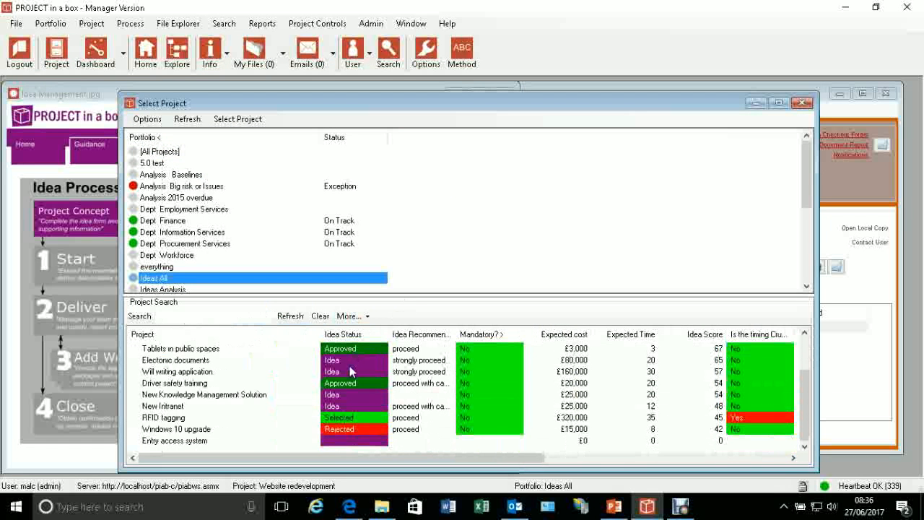
pyautogui.click(173, 441)
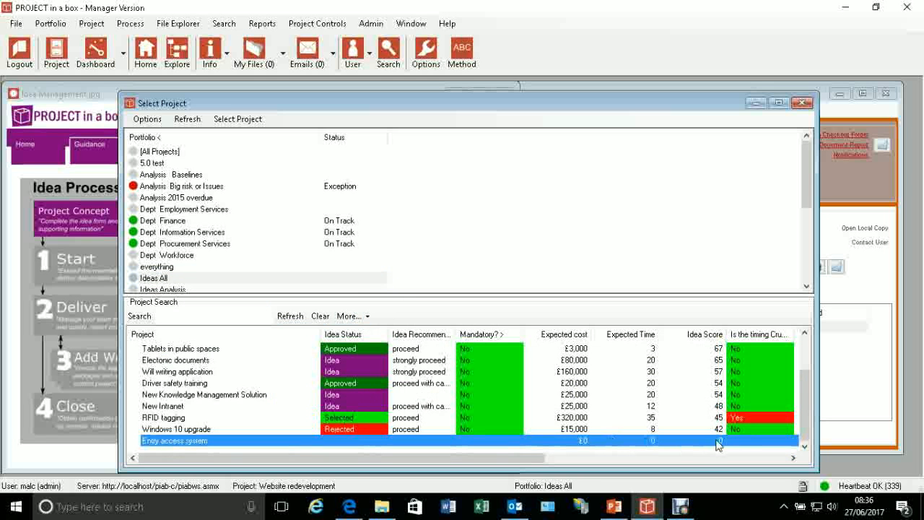
pyautogui.moveTo(528, 457); pyautogui.dragTo(504, 458)
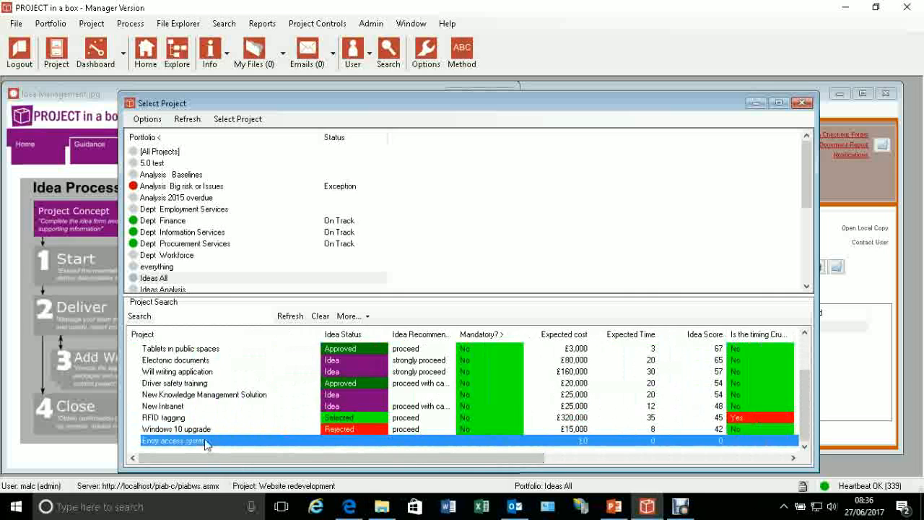
pyautogui.doubleClick(204, 441)
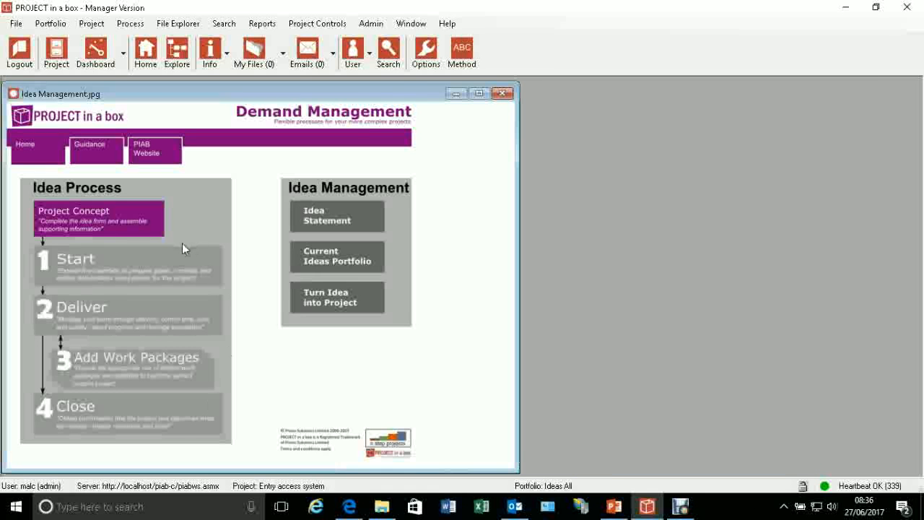
# Check out idea information.xlsx from the Idea form in Project Concept, opening it in Excel
pyautogui.click(110, 228)
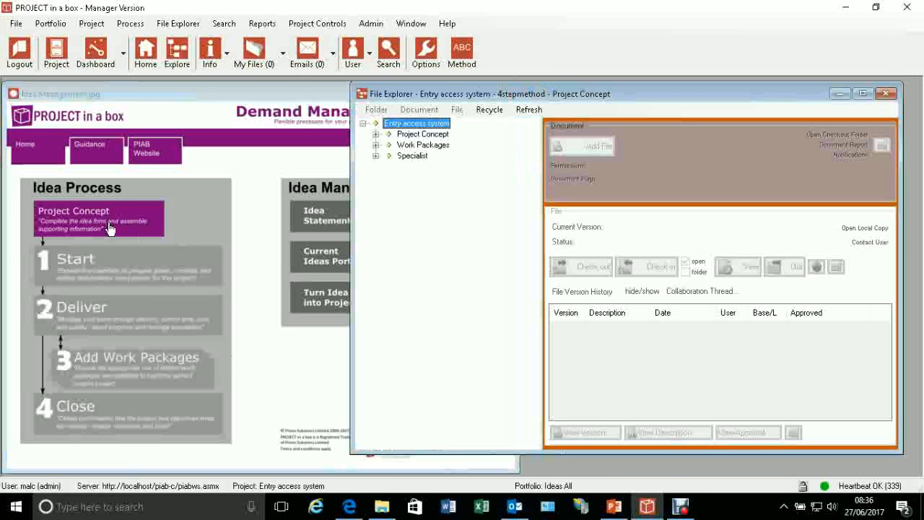
pyautogui.click(376, 135)
pyautogui.click(389, 144)
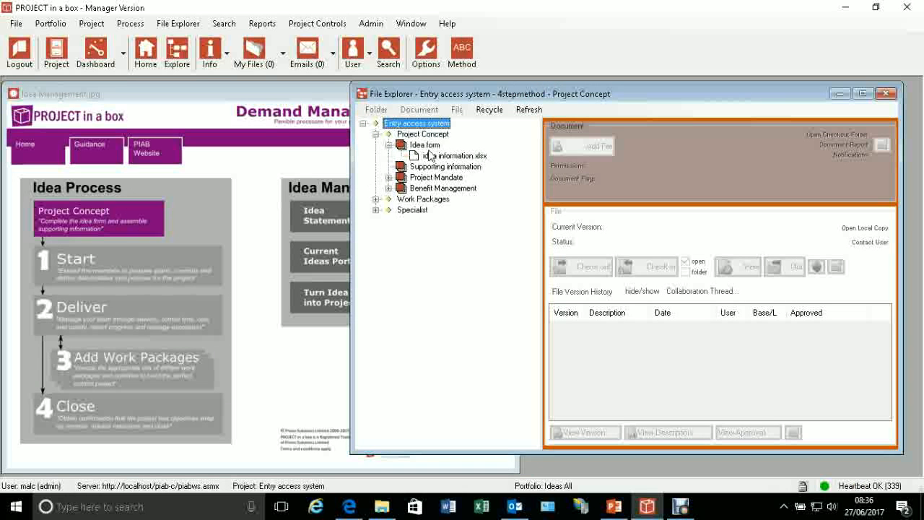
pyautogui.click(453, 155)
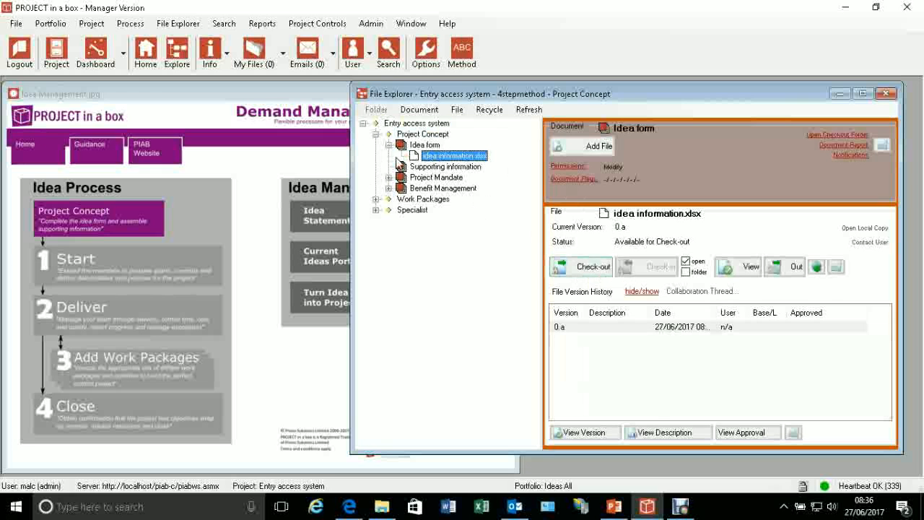
pyautogui.click(590, 267)
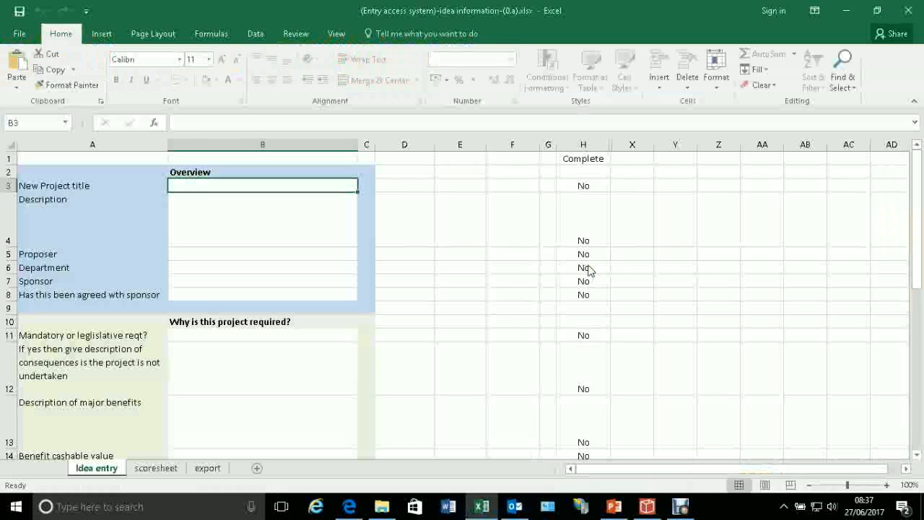
# Enter "kdghldhjldhjl" as the idea's description and set the mandatory or legislative requirement to Yes
pyautogui.click(203, 211)
pyautogui.write('kdghldhjldhjl')
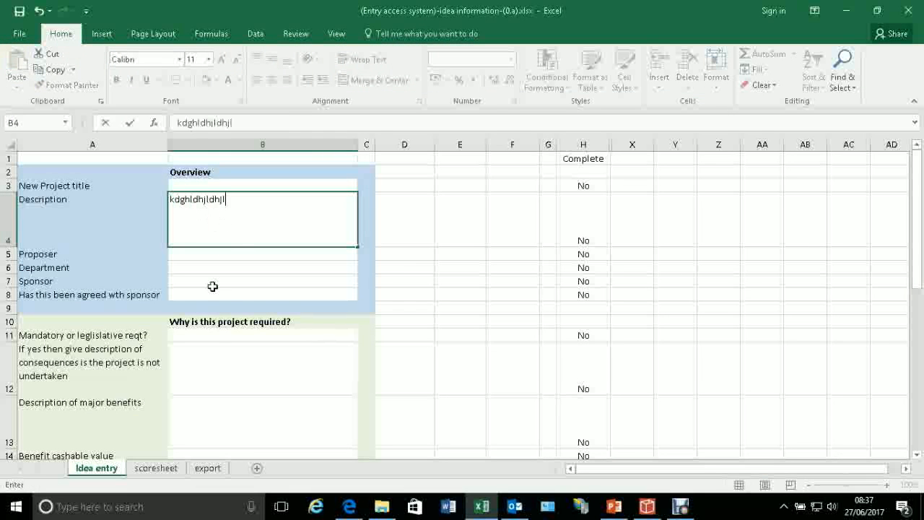
pyautogui.click(211, 335)
pyautogui.click(363, 335)
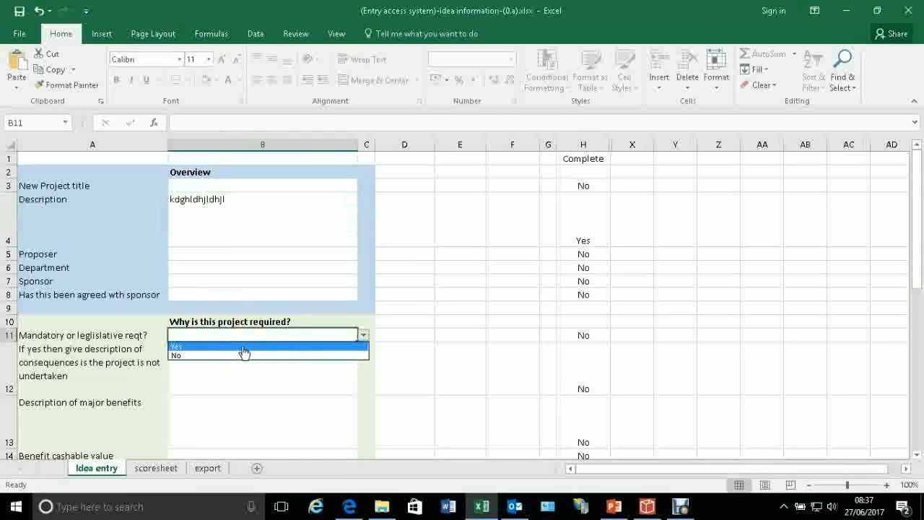
pyautogui.click(210, 353)
# Enter "yuleyoledl" as the consequences of not undertaking the project
pyautogui.click(221, 355)
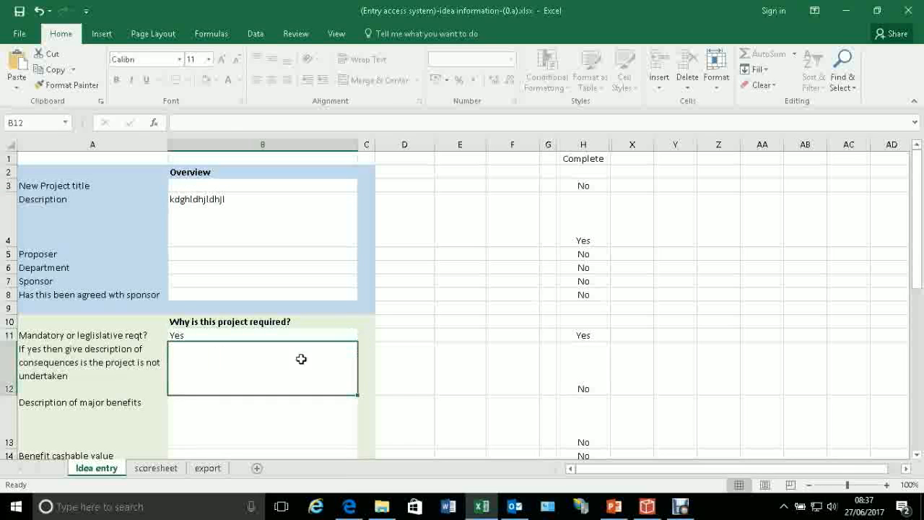
pyautogui.scroll(-2, 298, 371)
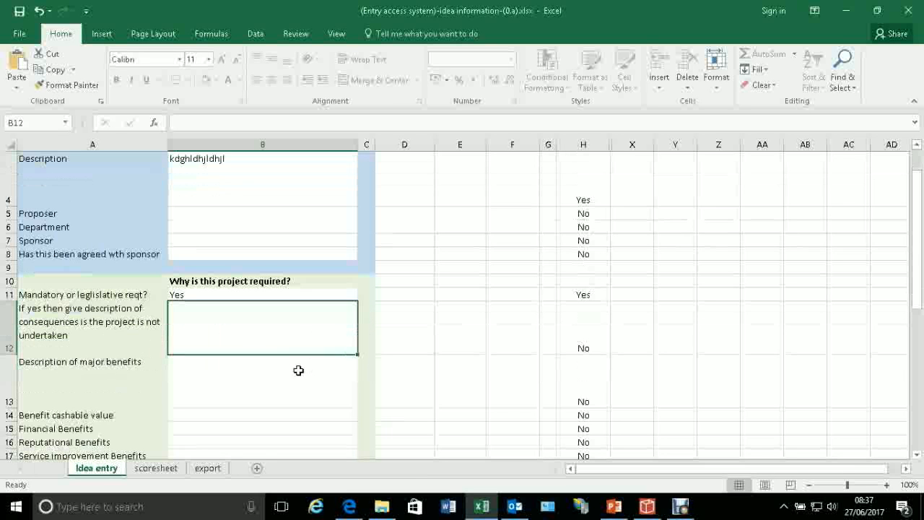
pyautogui.write('yuleyoledl')
# Set delivery timing critical to Yes and enter 5/7/17 as the date it is required by
pyautogui.scroll(-4, 268, 354)
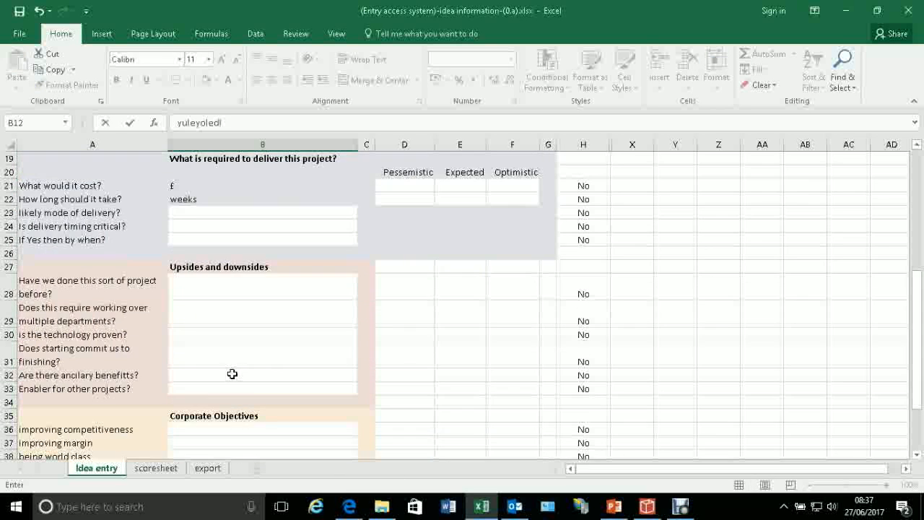
pyautogui.click(227, 218)
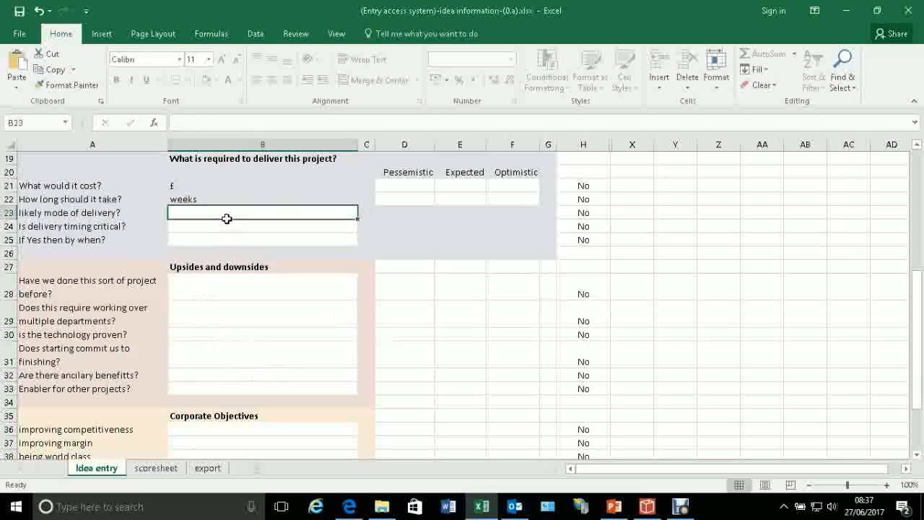
pyautogui.click(280, 226)
pyautogui.click(362, 227)
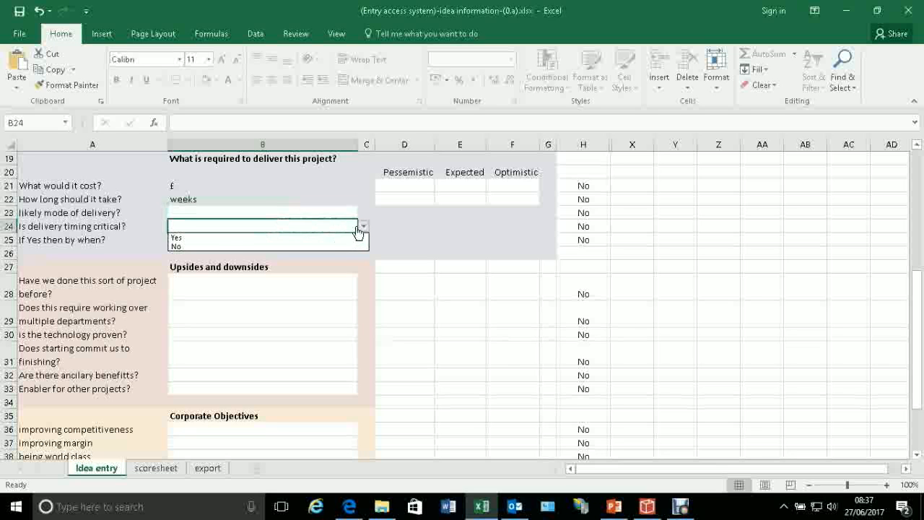
pyautogui.click(217, 237)
pyautogui.click(256, 242)
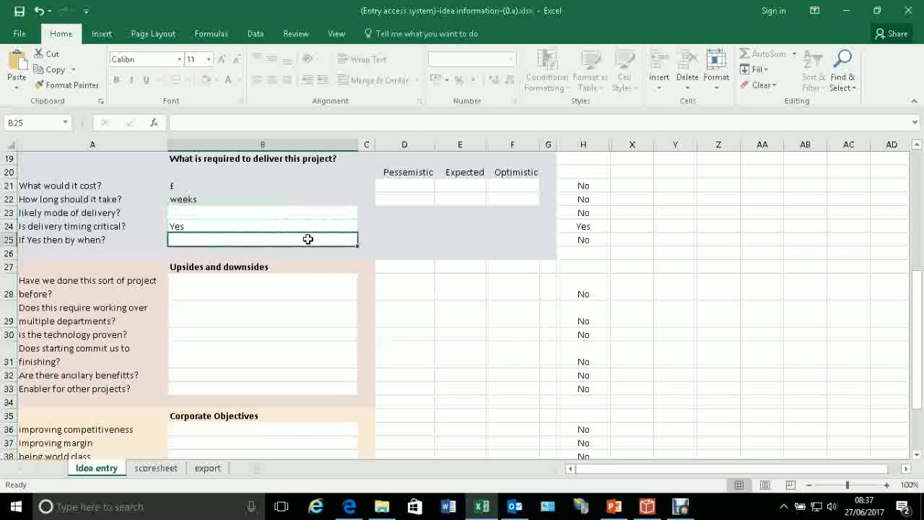
pyautogui.write('5/7/17')
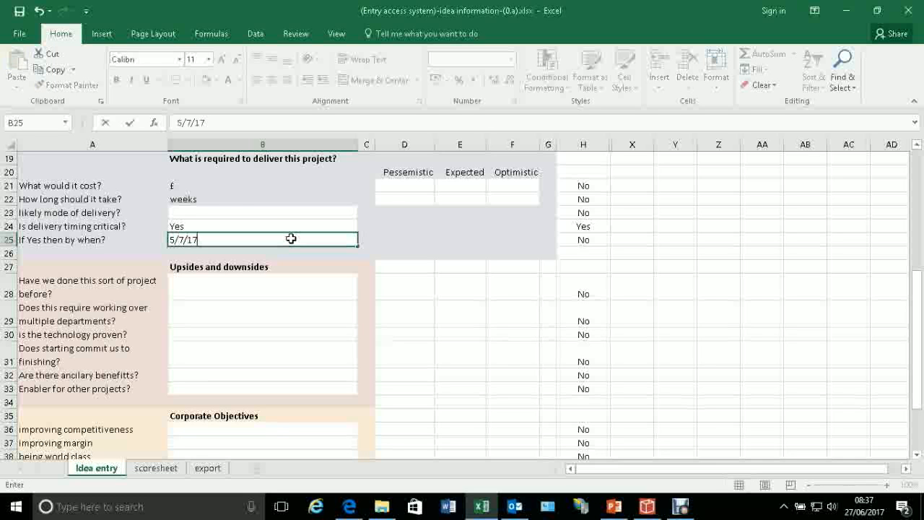
# Set the likely mode of delivery to "External with our PM"
pyautogui.click(241, 211)
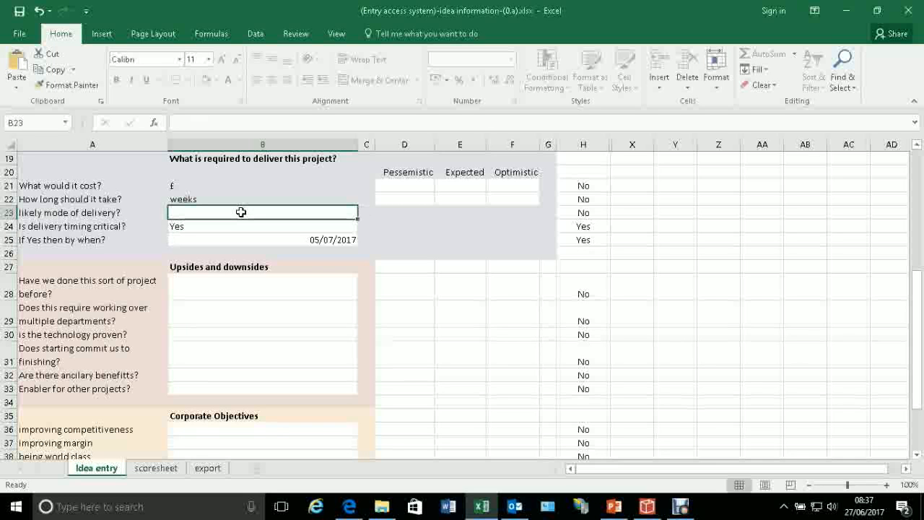
pyautogui.hotkey('alt', 'Down')
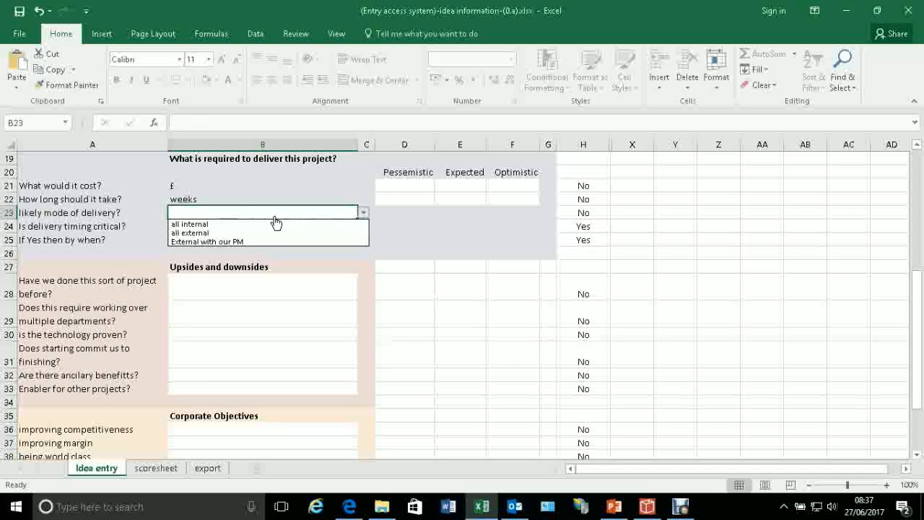
pyautogui.click(211, 242)
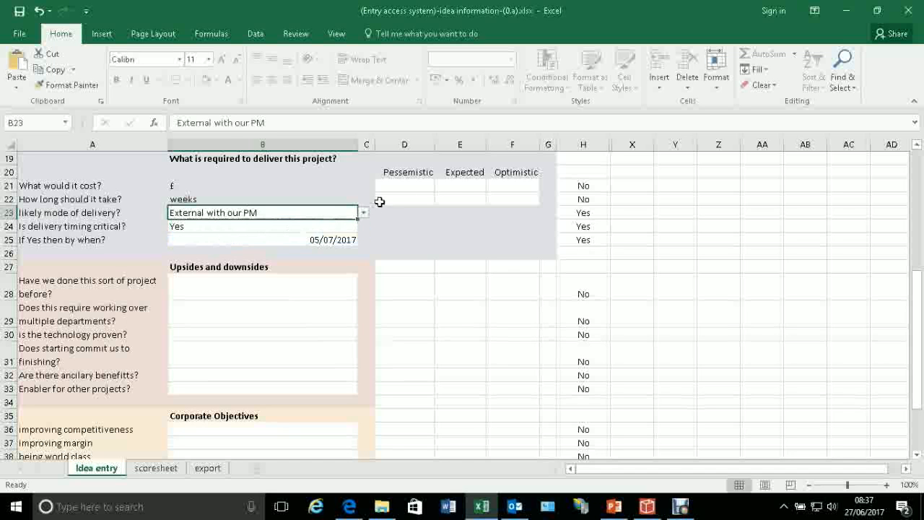
# Enter an expected cost of 60000 and an expected duration of 12 weeks
pyautogui.click(460, 188)
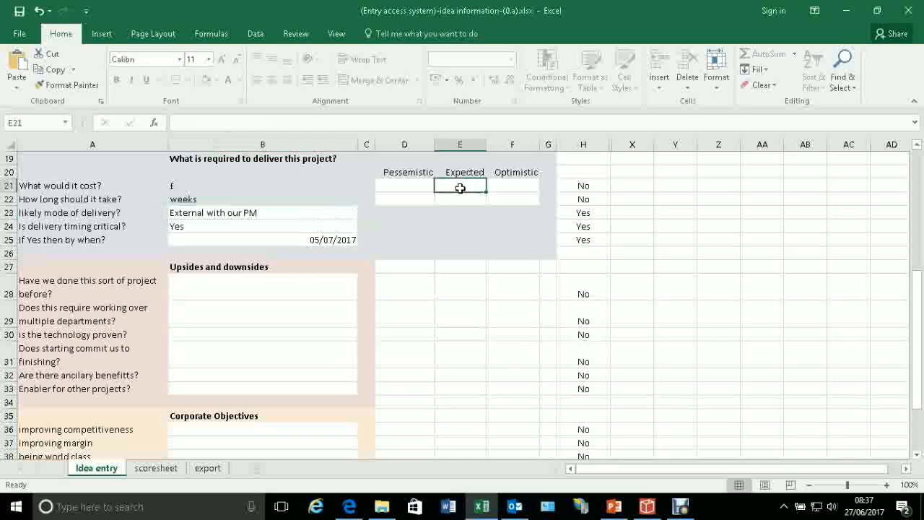
pyautogui.scroll(3, 460, 188)
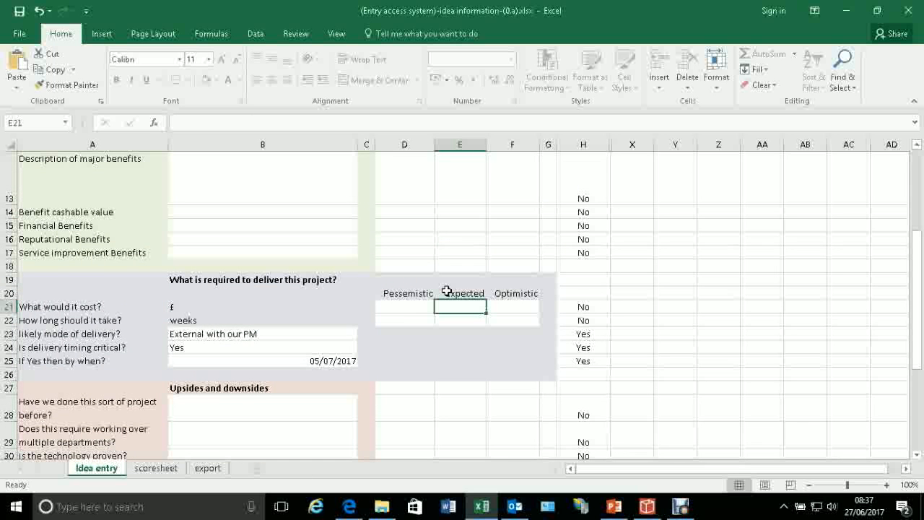
pyautogui.write('60000')
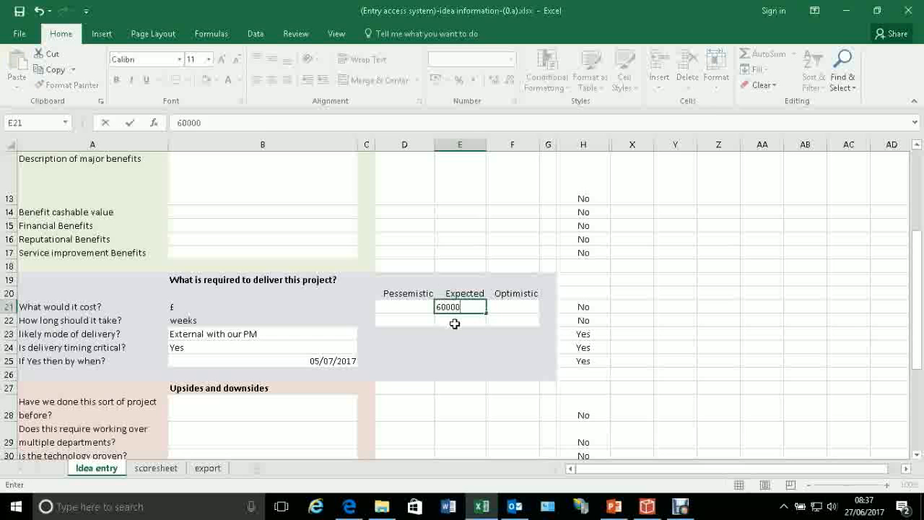
pyautogui.press('Return')
pyautogui.write('12')
pyautogui.hotkey('ctrl', 'Return')
# Set the recommendation at the end of the idea form to "proceed"
pyautogui.scroll(-6, 491, 328)
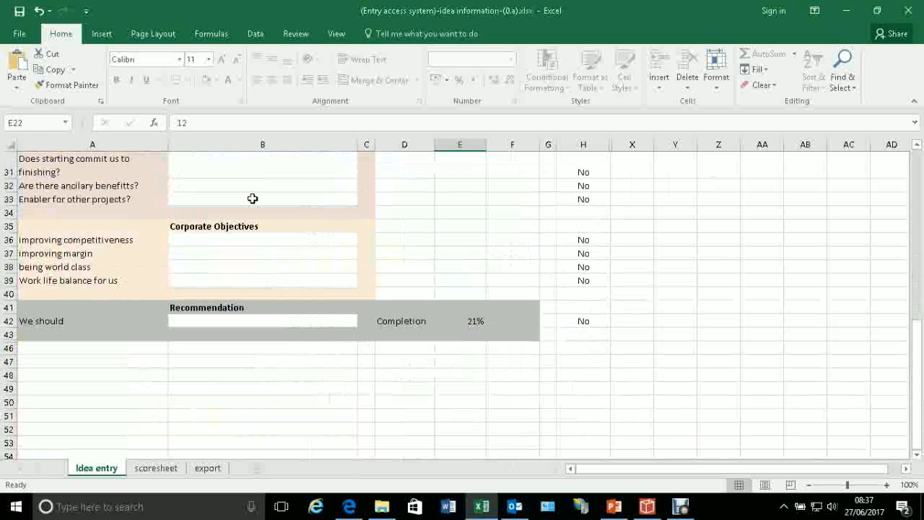
pyautogui.click(281, 323)
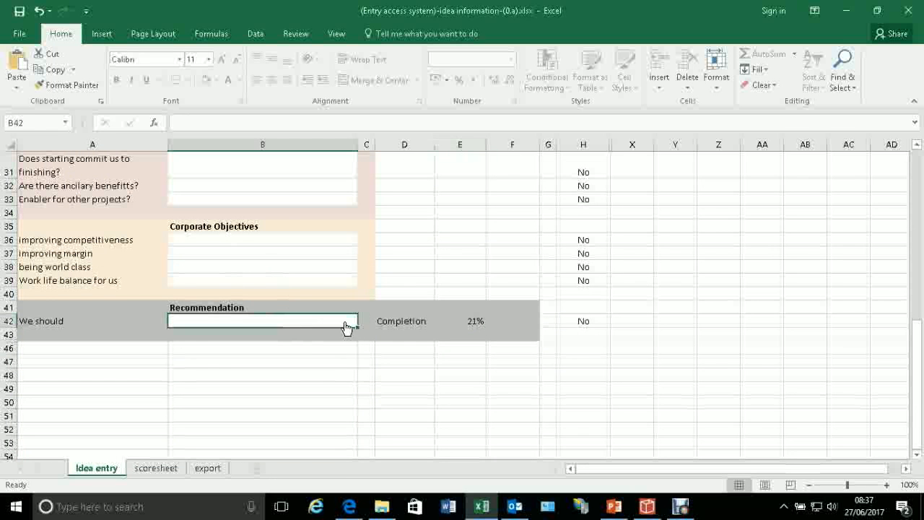
pyautogui.click(364, 322)
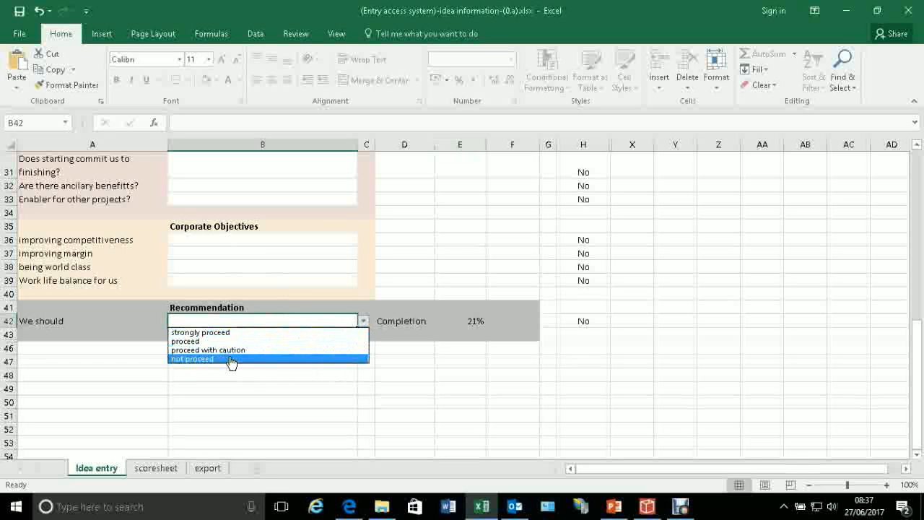
pyautogui.click(210, 344)
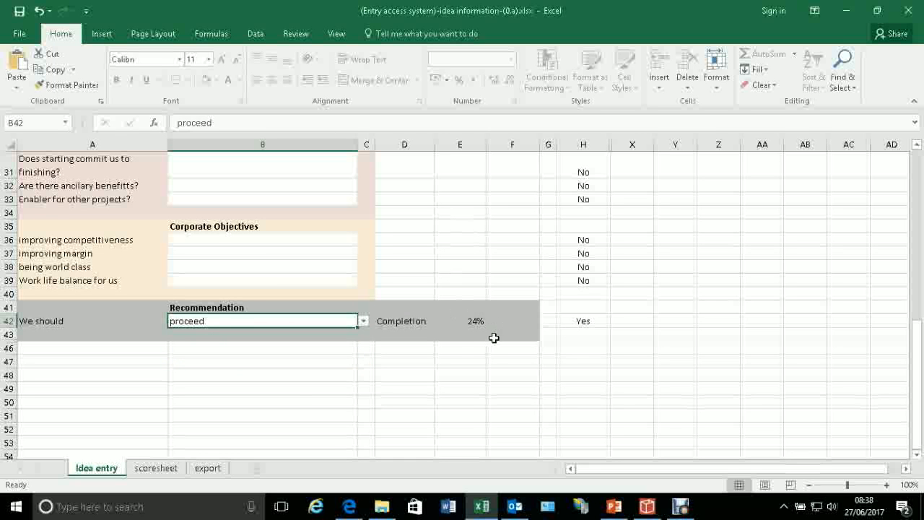
# Examine the workbook's scoresheet and export sheets for the values entered in the idea form
pyautogui.click(163, 468)
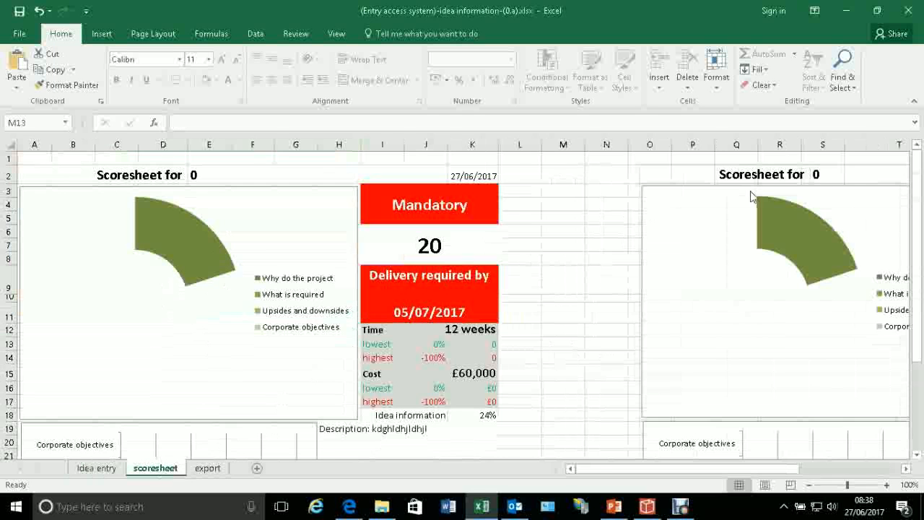
pyautogui.click(207, 469)
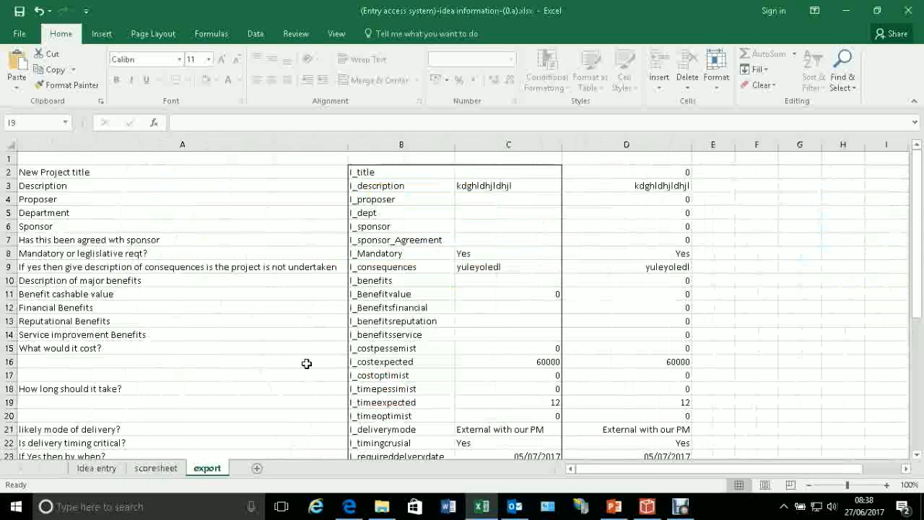
# Save and close the idea information workbook and check it back in to the Idea form document
pyautogui.click(19, 11)
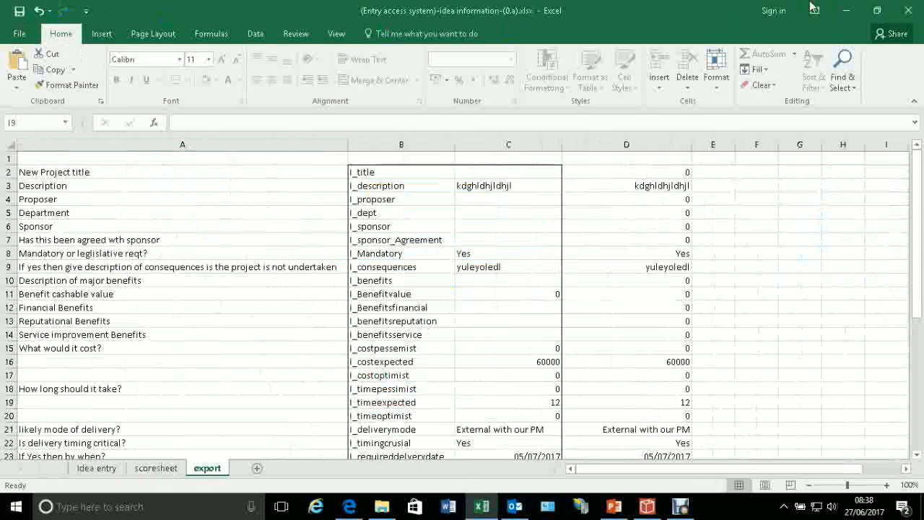
pyautogui.click(909, 10)
pyautogui.click(646, 267)
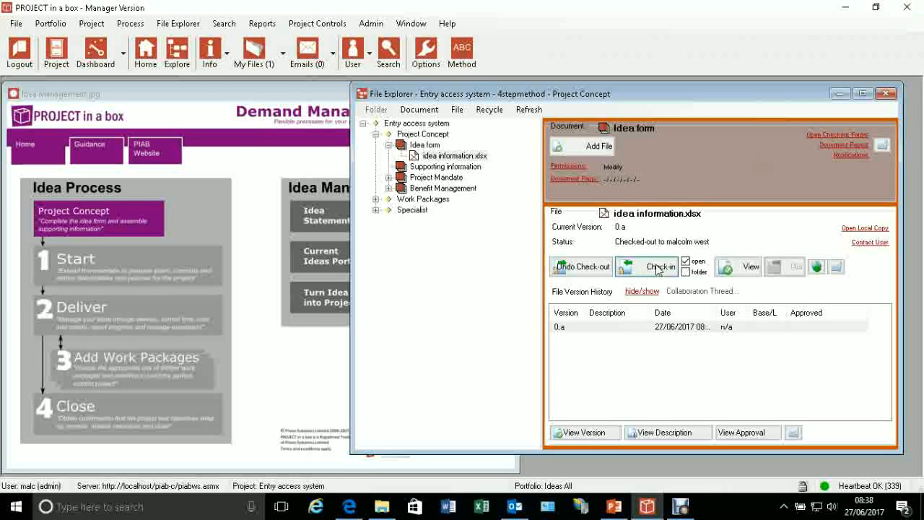
pyautogui.click(439, 357)
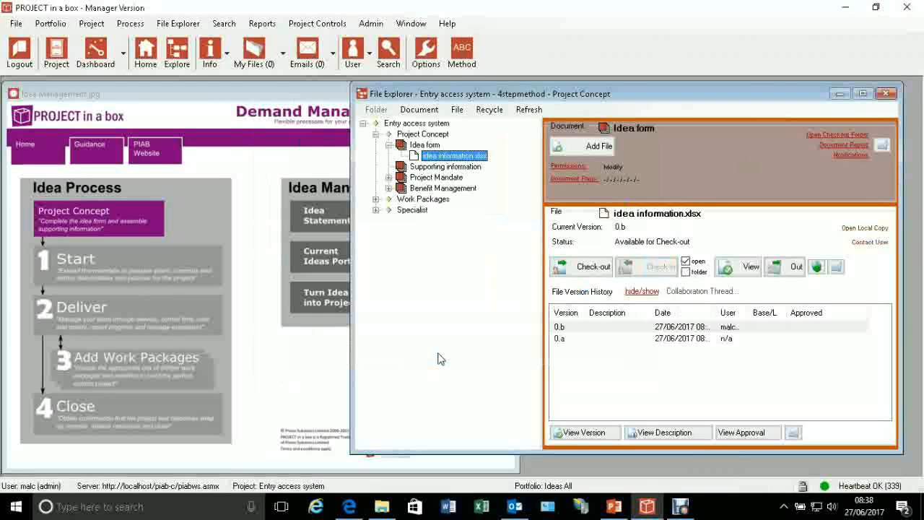
# Run the Idea Statement report, review its scoresheet in the browser, and close the Project Report dialog
pyautogui.click(257, 177)
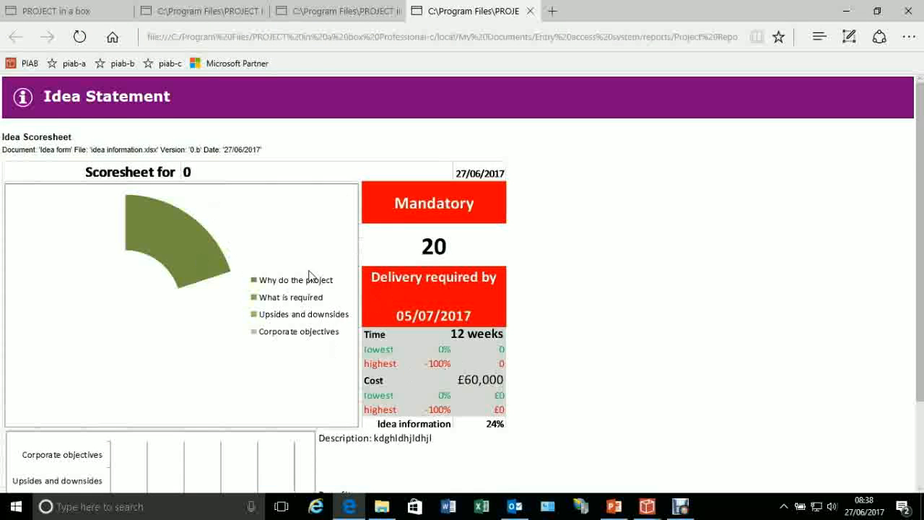
pyautogui.scroll(-3, 240, 273)
pyautogui.scroll(3, 242, 285)
pyautogui.click(846, 11)
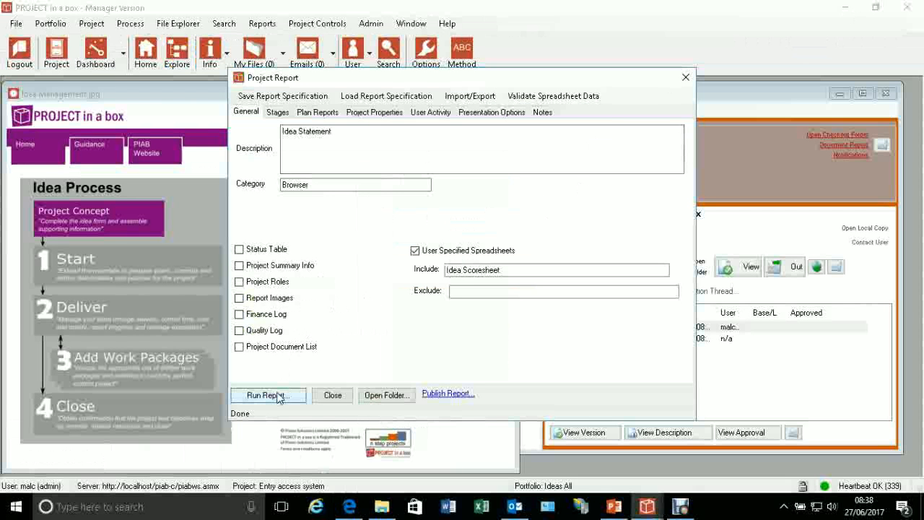
pyautogui.click(685, 77)
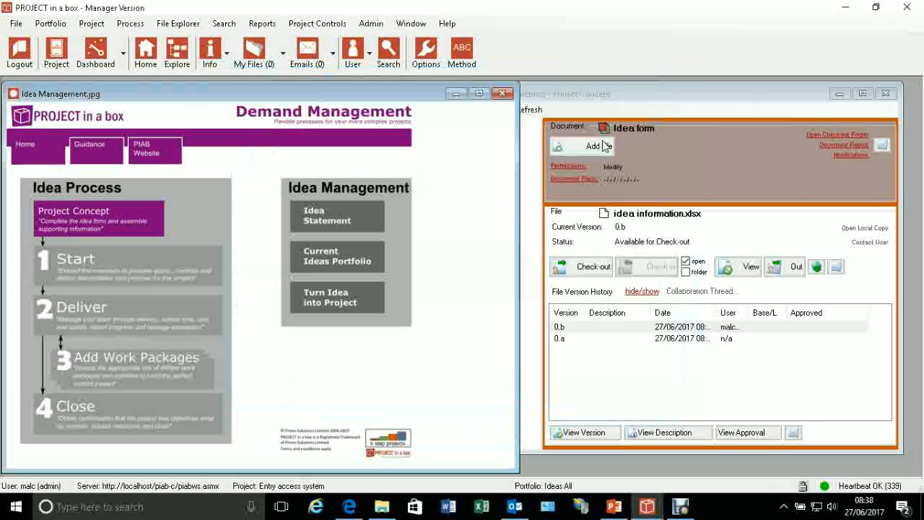
# Generate the Current Ideas Portfolio report and review its idea overview table, idea score chart and status chart
pyautogui.click(335, 266)
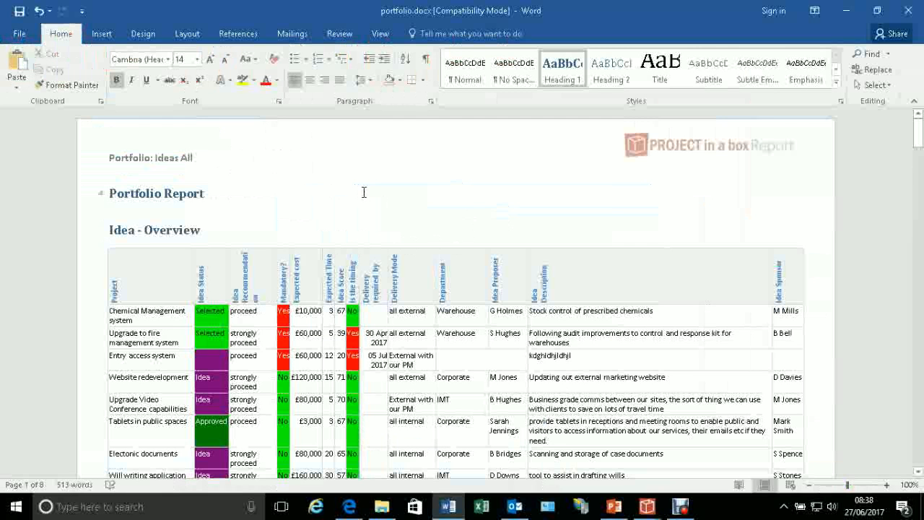
pyautogui.scroll(-3, 361, 192)
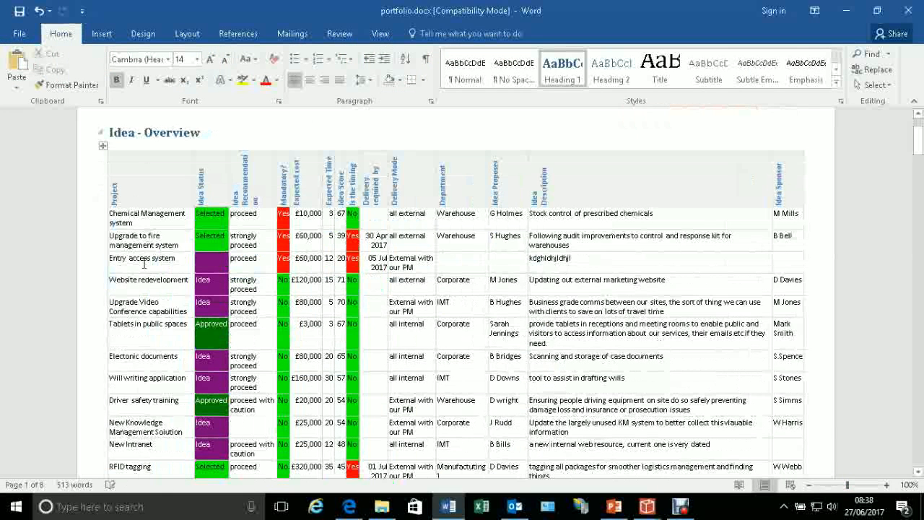
pyautogui.scroll(-10, 143, 258)
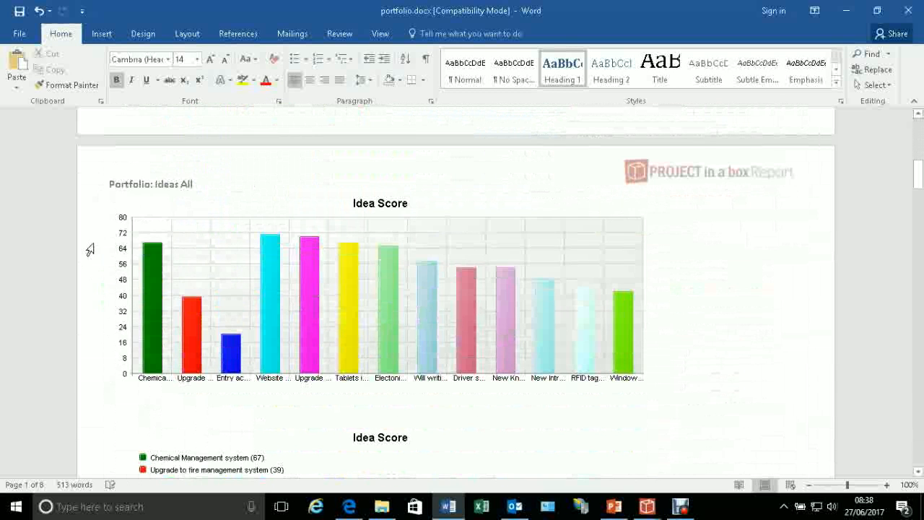
pyautogui.scroll(-18, 518, 291)
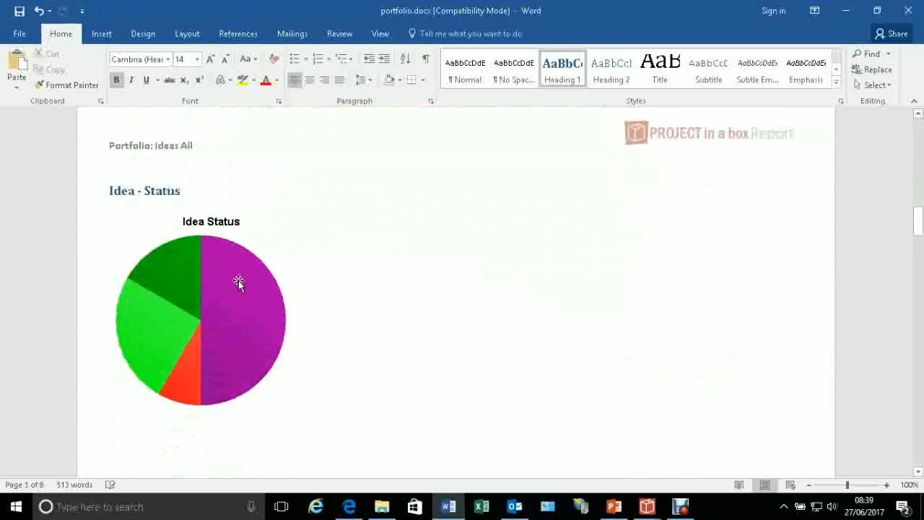
pyautogui.scroll(-15, 238, 281)
pyautogui.scroll(-15, 237, 287)
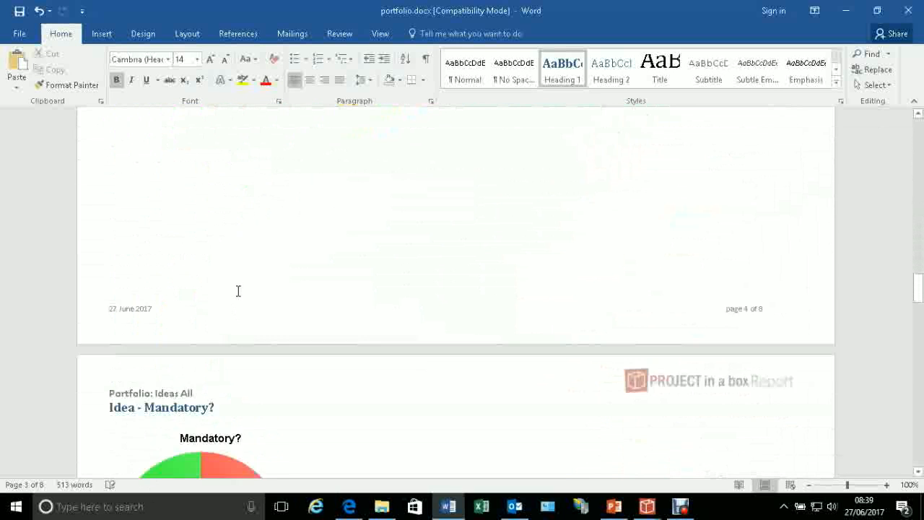
# Review the portfolio report's idea costs table and expected cost chart, and close the document and the Portfolio Report dialog
pyautogui.scroll(-8, 235, 289)
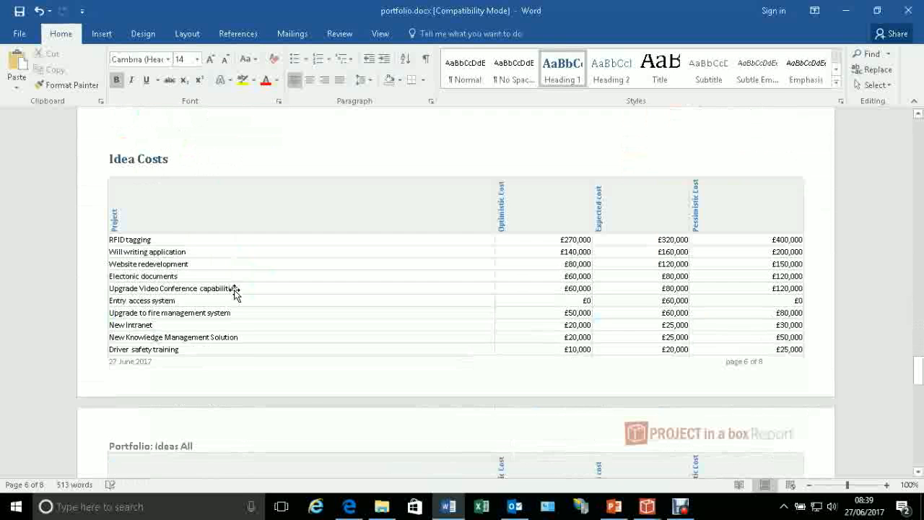
pyautogui.scroll(-10, 234, 292)
pyautogui.scroll(4, 233, 293)
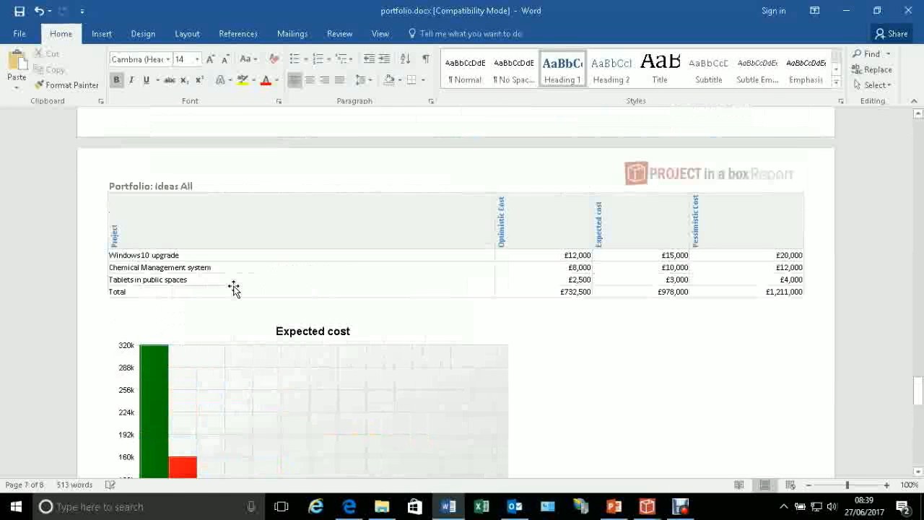
pyautogui.scroll(-8, 462, 315)
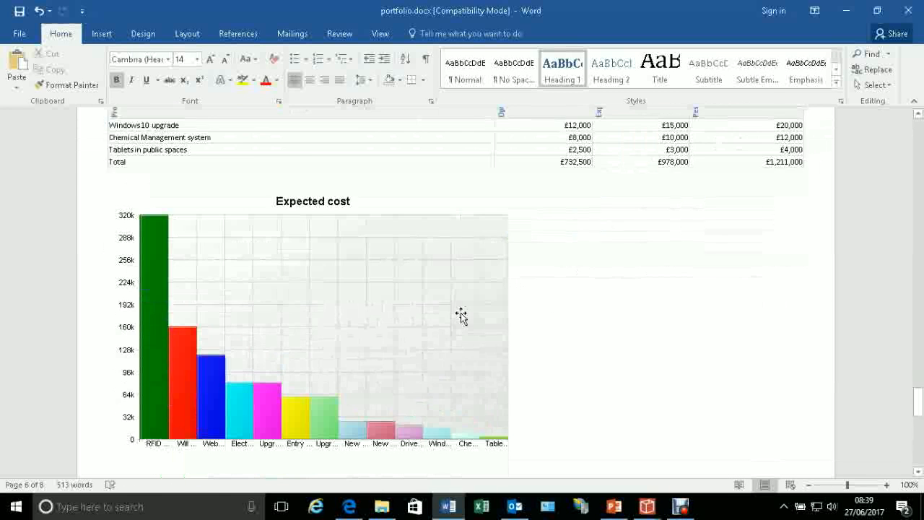
pyautogui.scroll(-6, 461, 315)
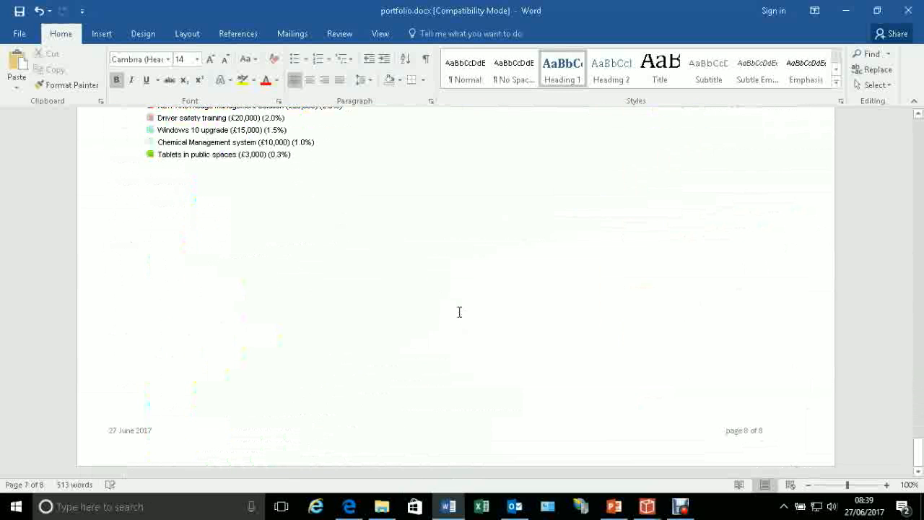
pyautogui.click(907, 12)
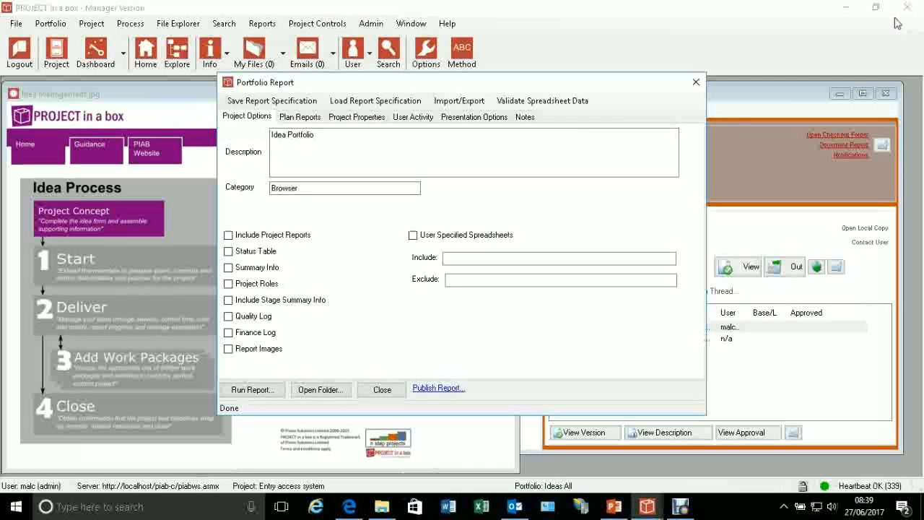
pyautogui.click(696, 81)
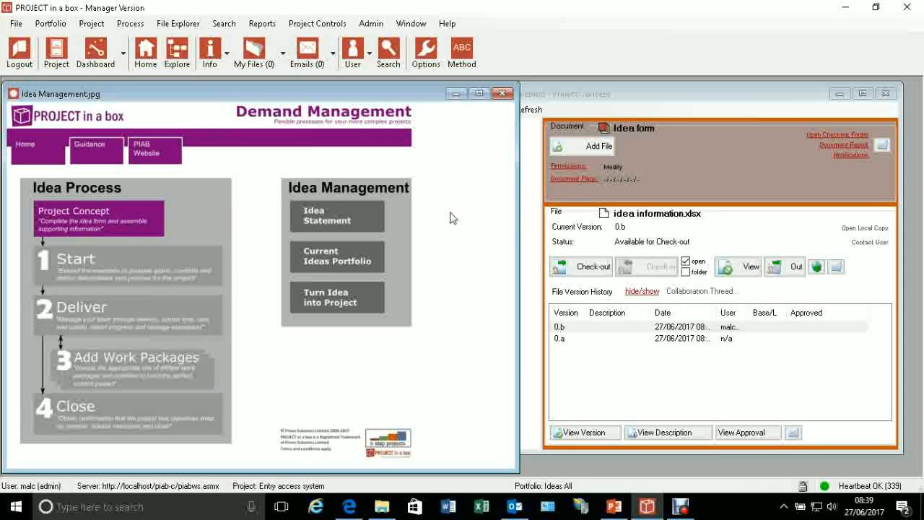
# Turn the idea into a project by setting the Entry access system's idea status to Approved, and save the project properties
pyautogui.click(325, 303)
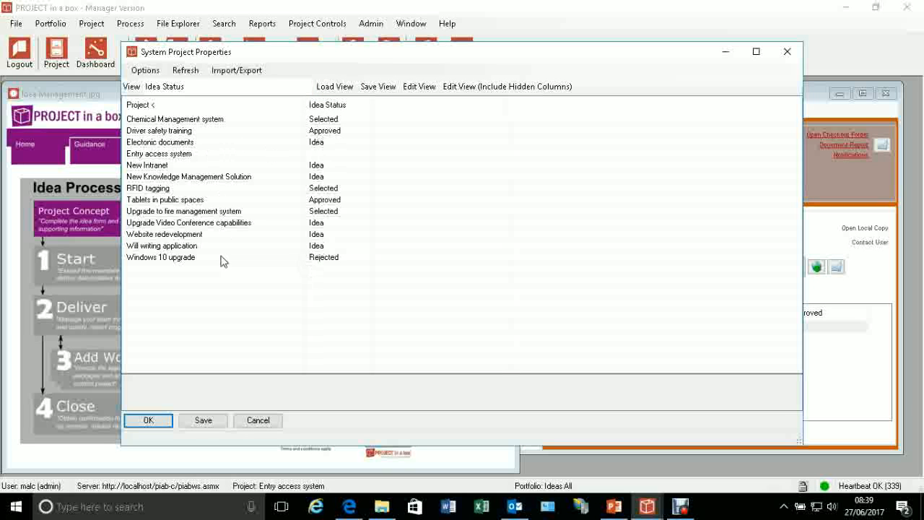
pyautogui.click(330, 154)
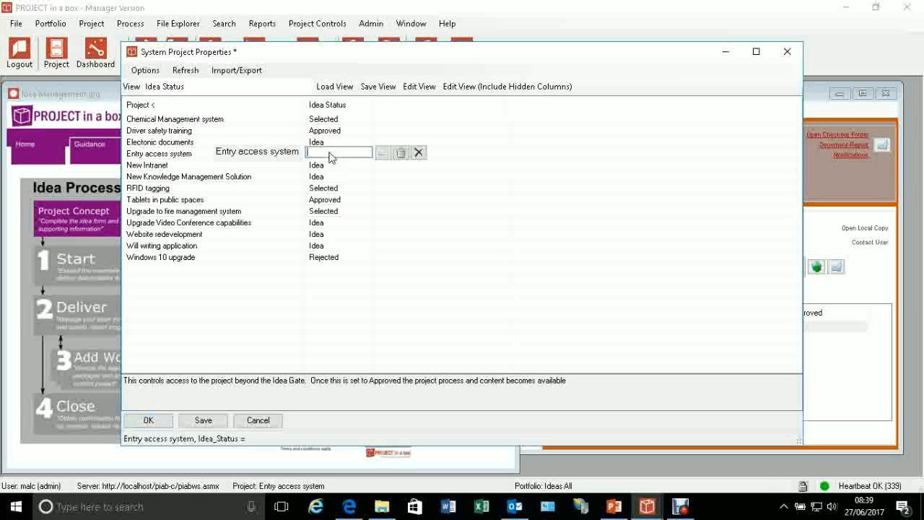
pyautogui.click(367, 154)
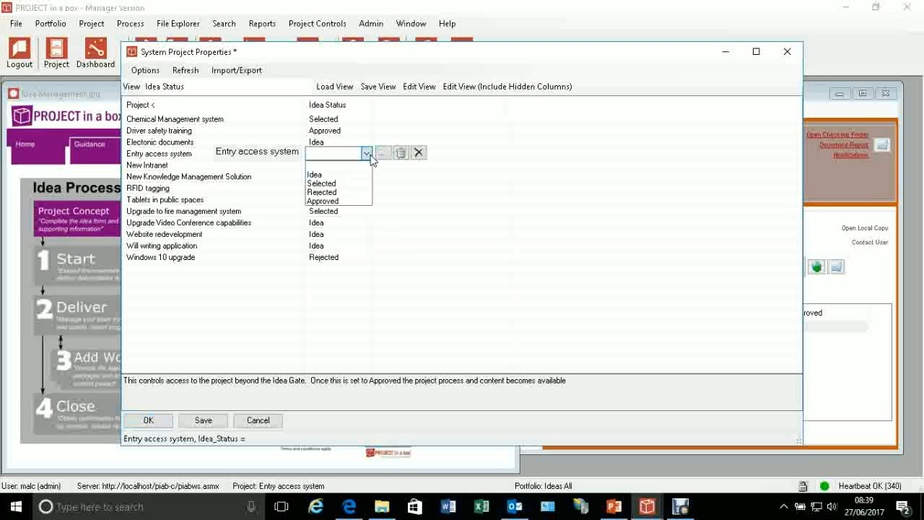
pyautogui.click(317, 175)
pyautogui.click(366, 153)
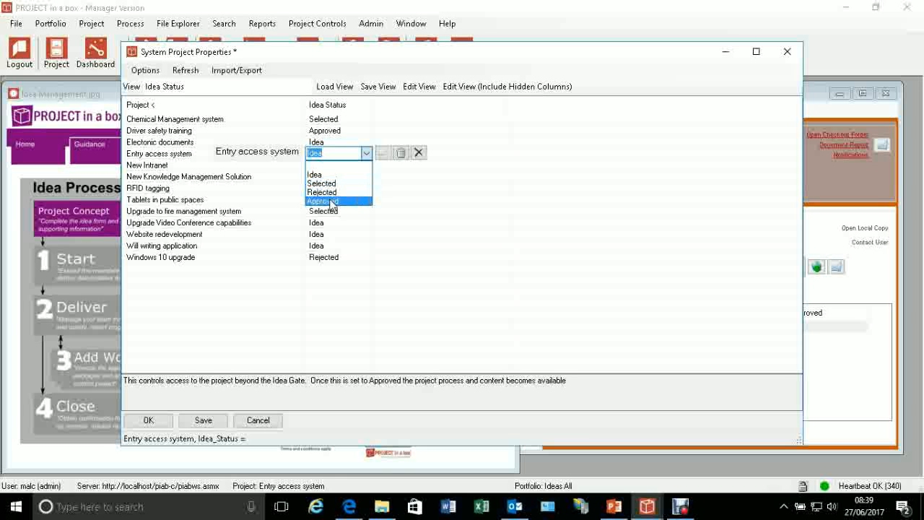
pyautogui.click(330, 202)
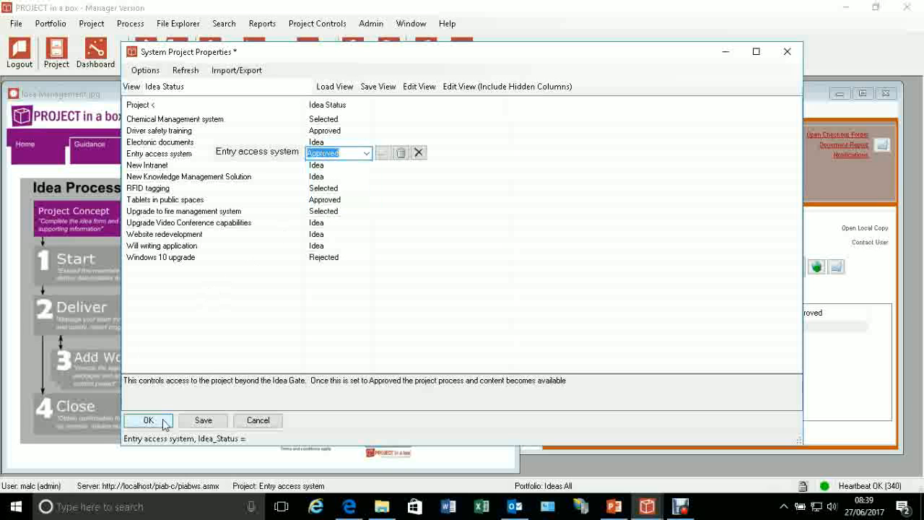
pyautogui.click(344, 296)
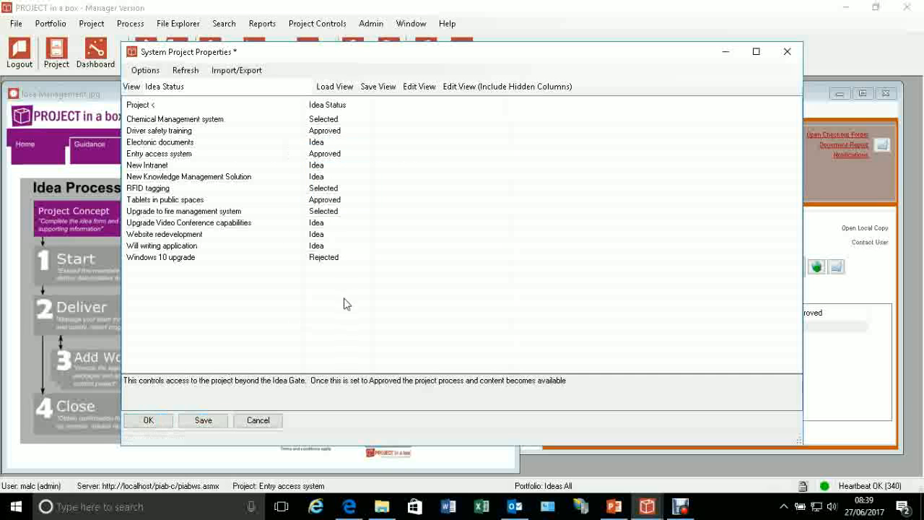
pyautogui.click(205, 425)
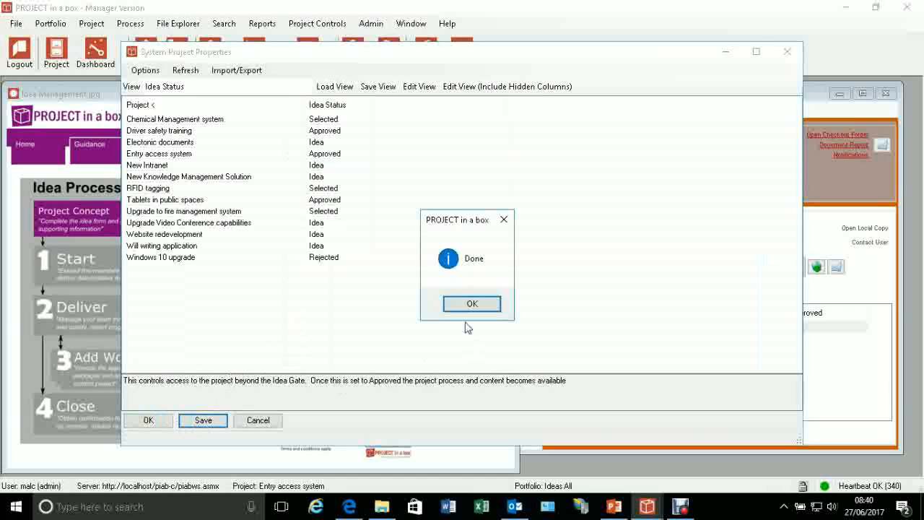
pyautogui.click(470, 307)
pyautogui.click(785, 52)
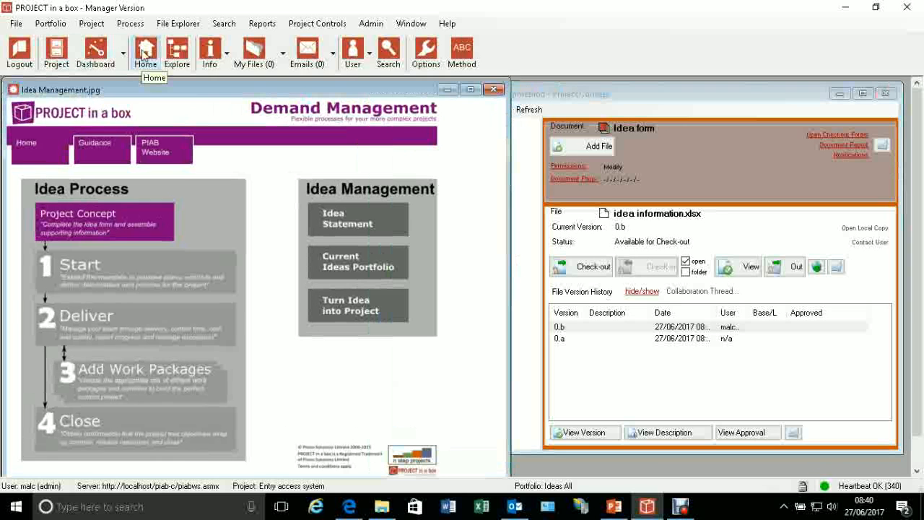
# Close the Idea Management process map and reload the Entry access system project from the Ideas All portfolio
pyautogui.click(494, 90)
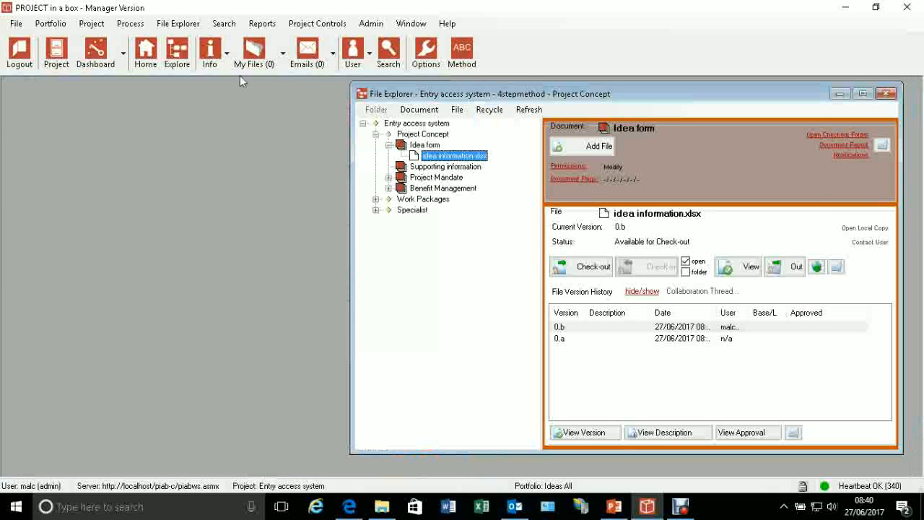
pyautogui.click(57, 52)
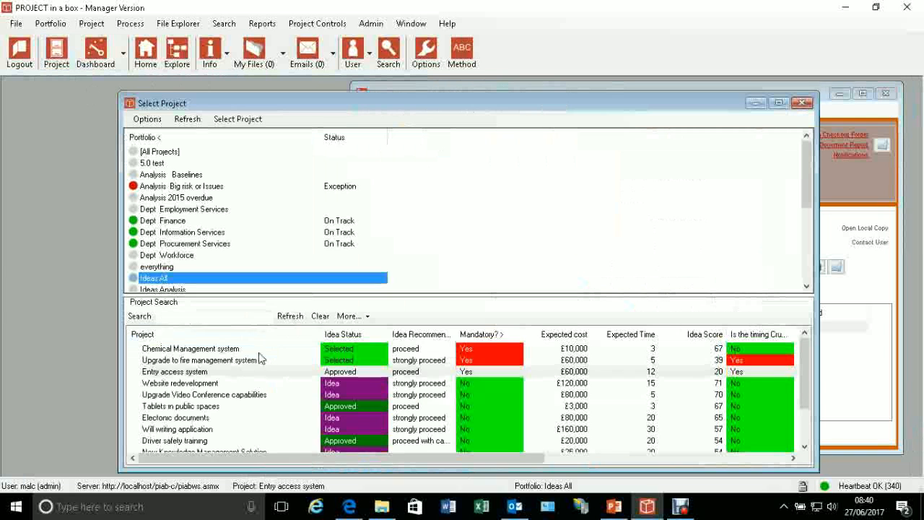
pyautogui.doubleClick(228, 371)
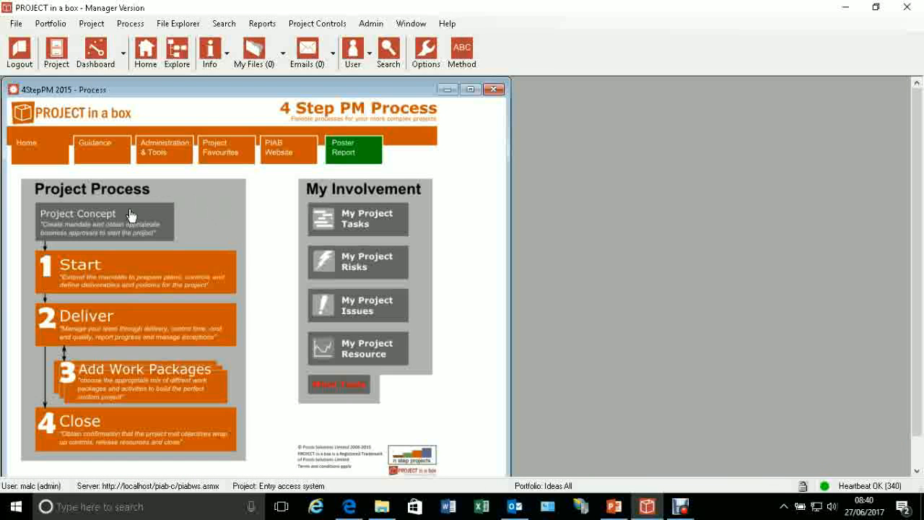
# Examine the project's documents for the Project Concept and Start stages from the 4 Step PM process map
pyautogui.click(105, 226)
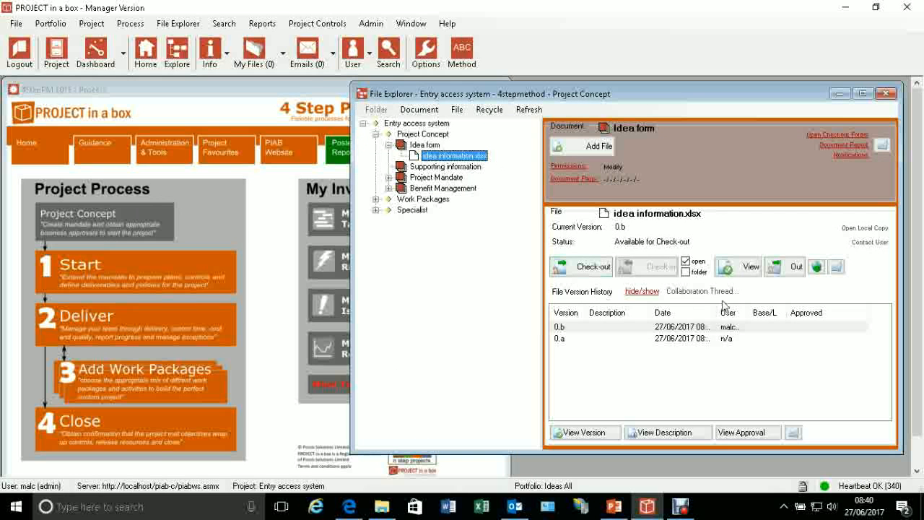
pyautogui.click(228, 202)
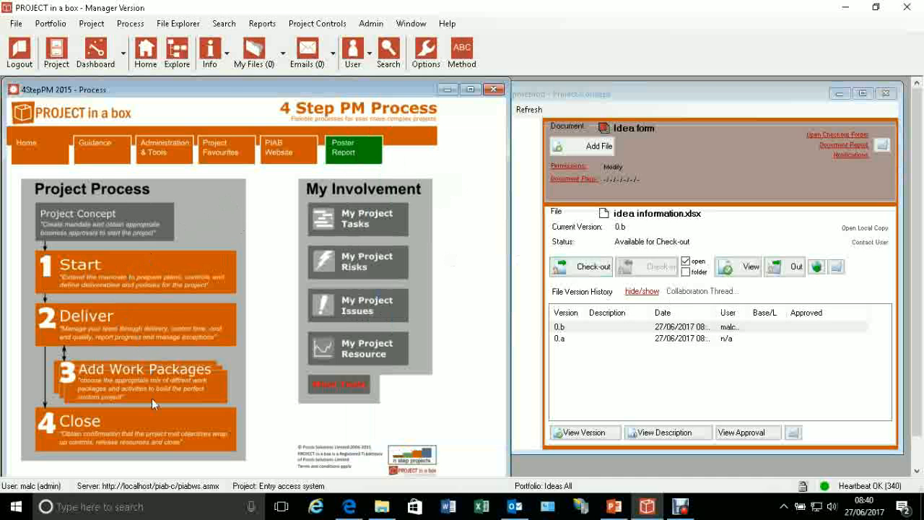
pyautogui.click(149, 283)
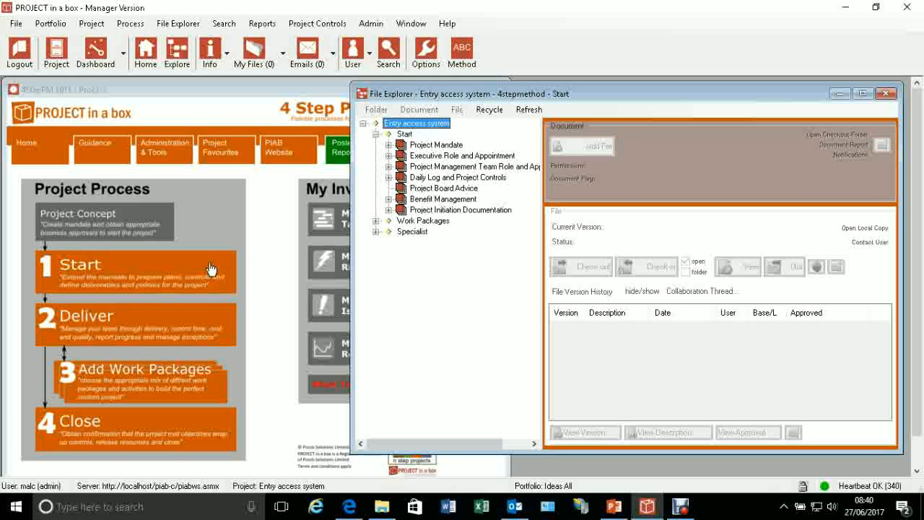
pyautogui.click(273, 213)
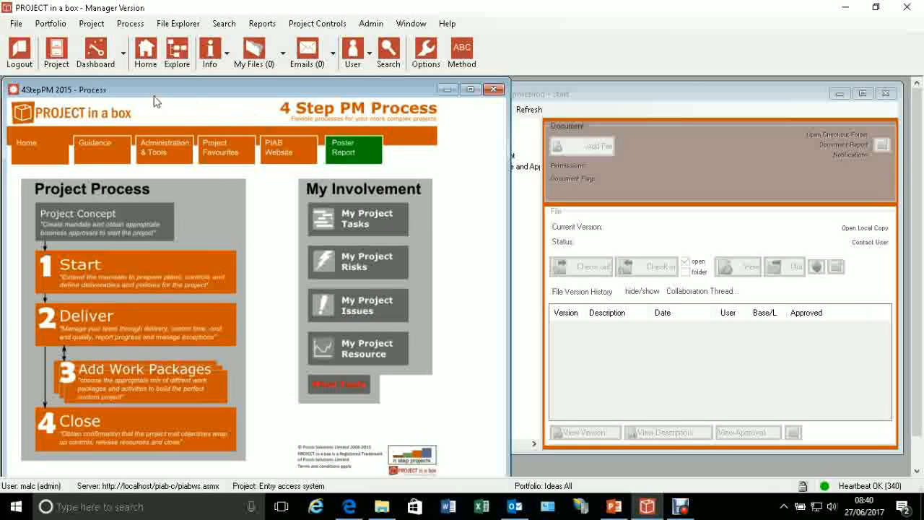
# Open the project selection list and review the projects in the Ideas Analysis, Ideas Approved and Ideas Funnel portfolios
pyautogui.click(56, 52)
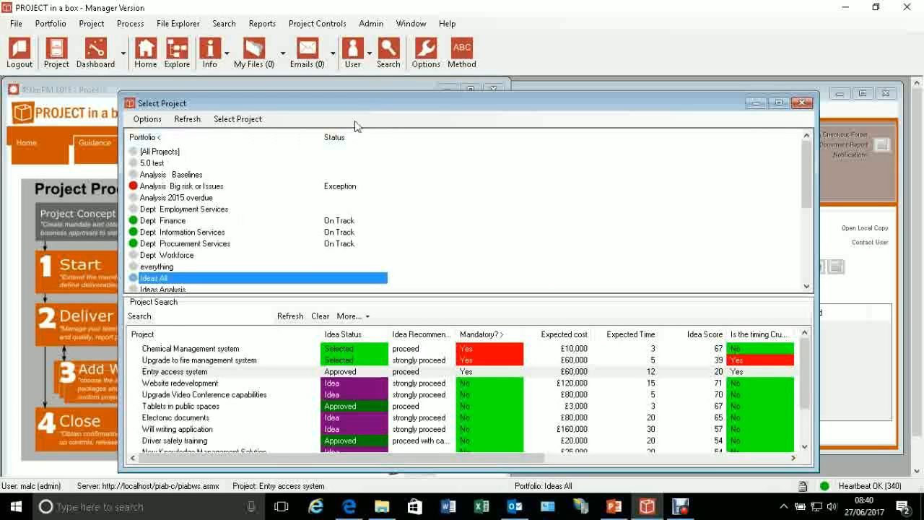
pyautogui.moveTo(358, 106); pyautogui.dragTo(356, 98)
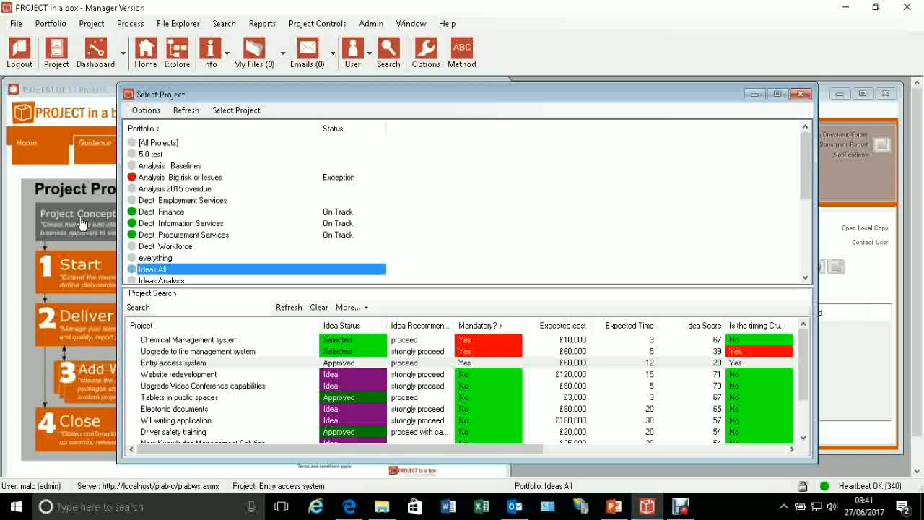
pyautogui.scroll(-1, 388, 250)
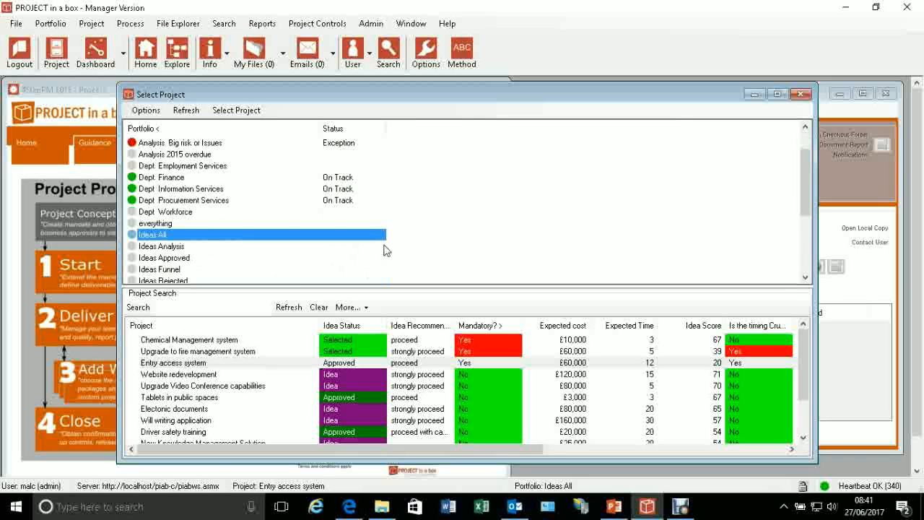
pyautogui.click(187, 248)
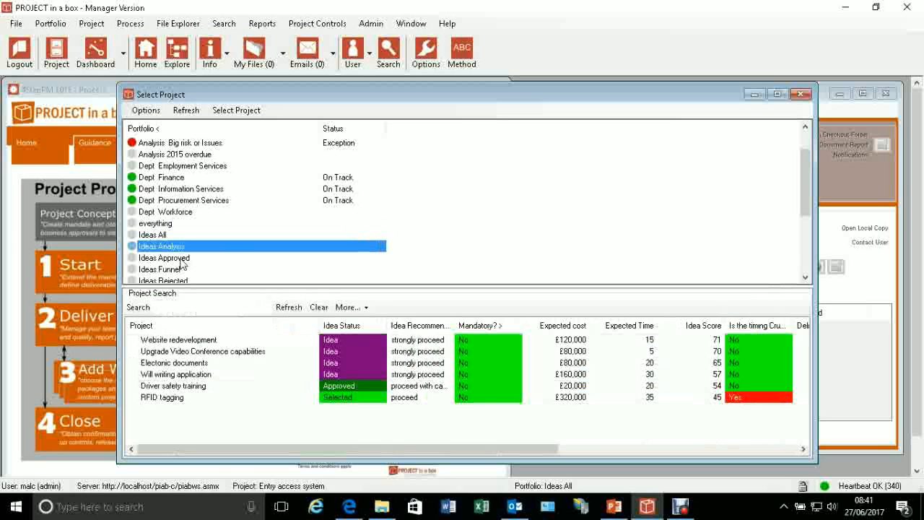
pyautogui.click(186, 258)
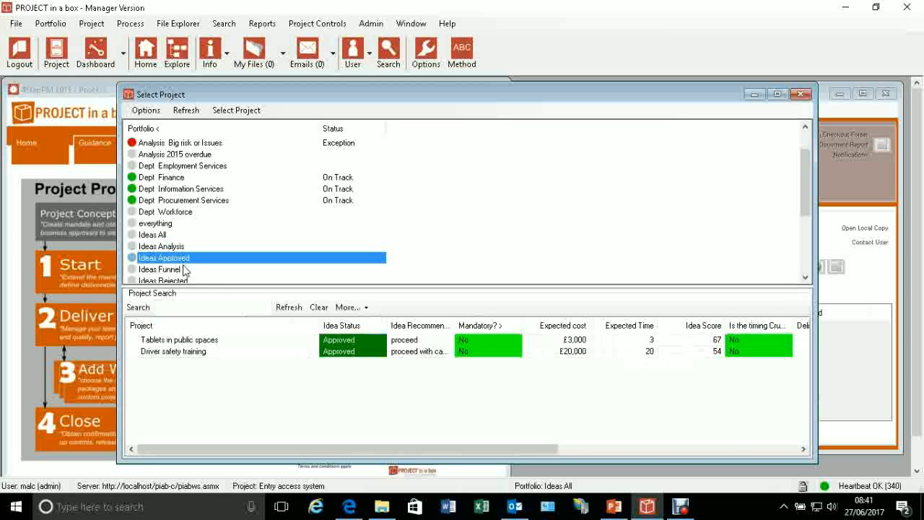
pyautogui.click(181, 271)
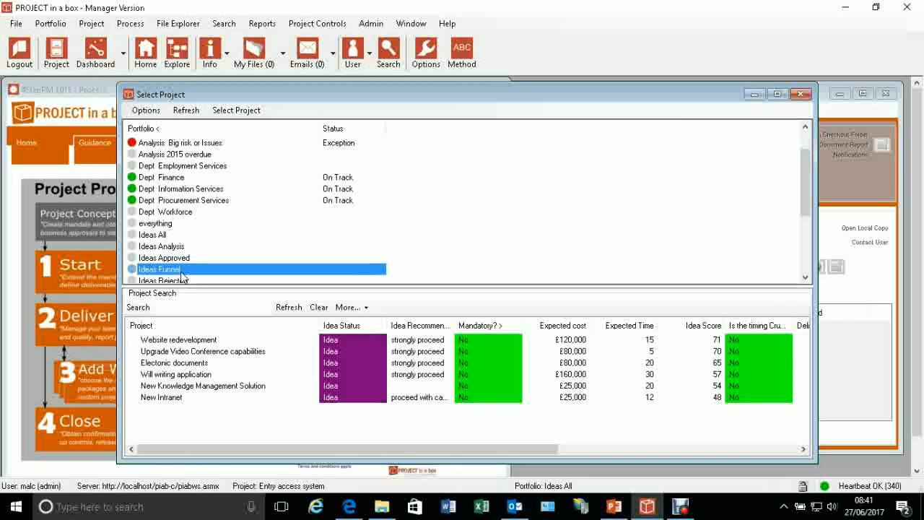
# Run the portfolio rules with the Ideas Approved portfolio selected to update its projects
pyautogui.click(180, 259)
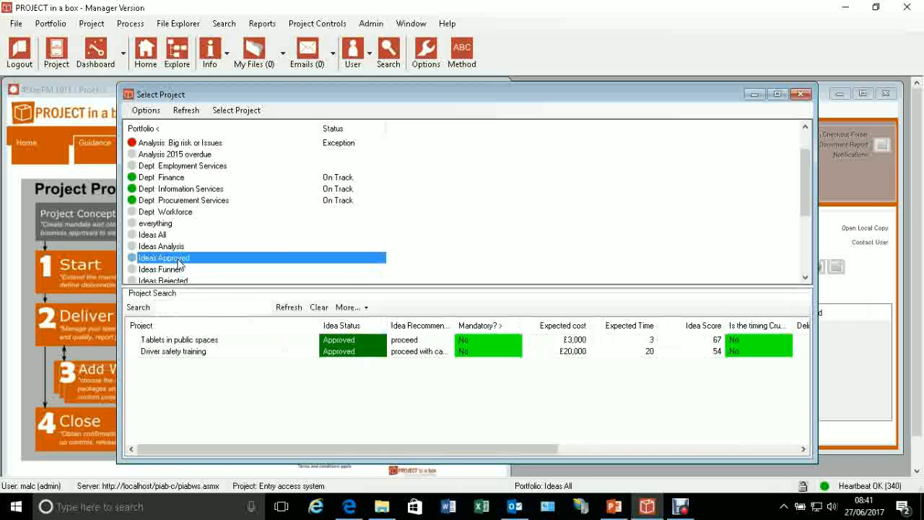
pyautogui.click(146, 110)
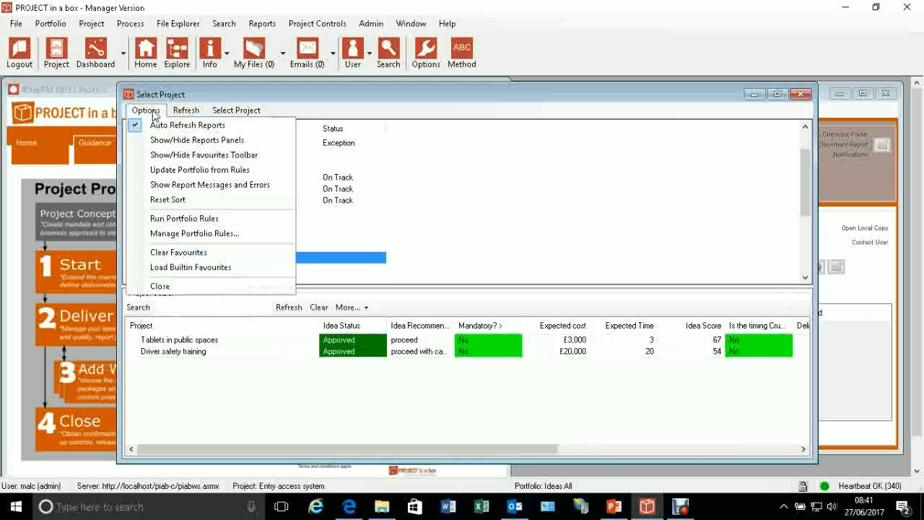
pyautogui.click(201, 219)
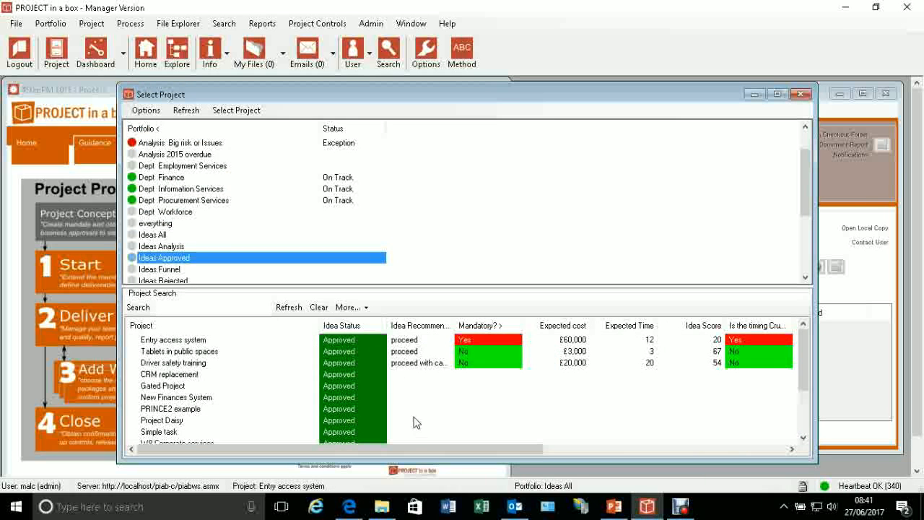
# Check the Ideas Approved portfolio for the Entry access system project and look through its other approved projects
pyautogui.click(201, 342)
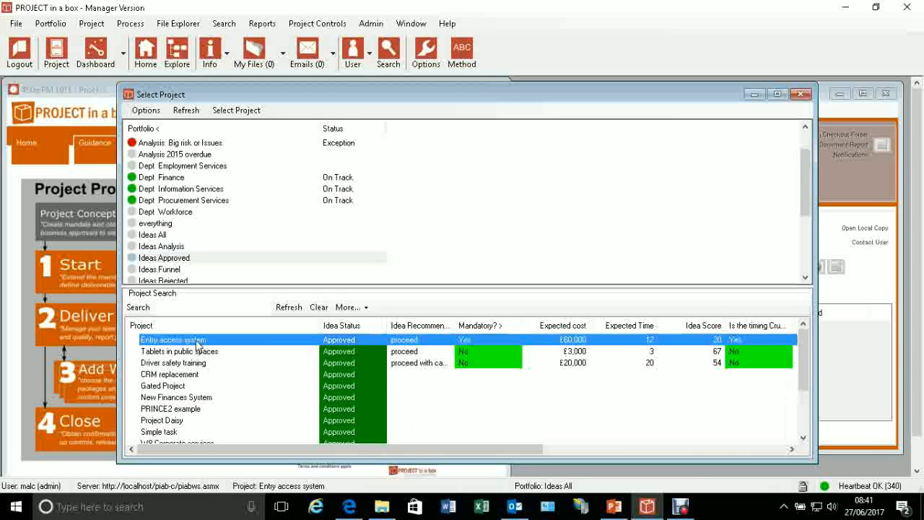
pyautogui.click(483, 396)
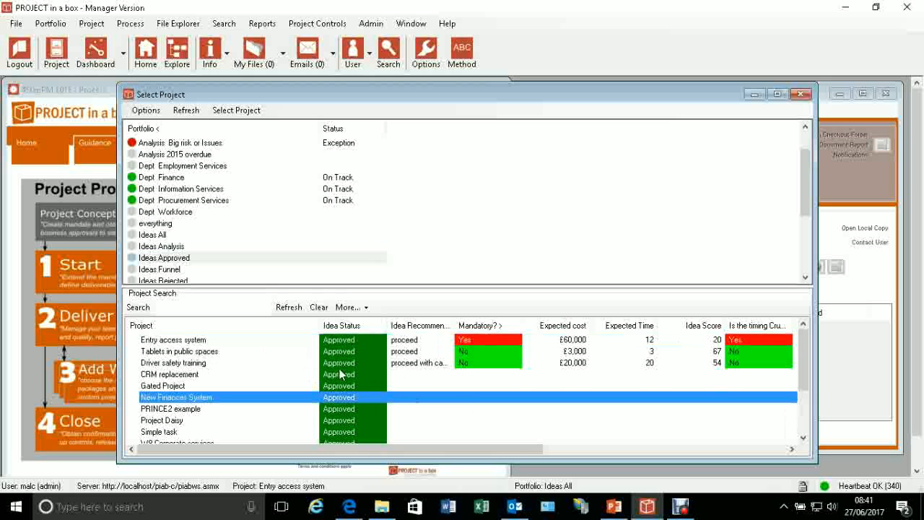
pyautogui.scroll(-2, 353, 380)
pyautogui.scroll(2, 441, 365)
pyautogui.scroll(-2, 333, 374)
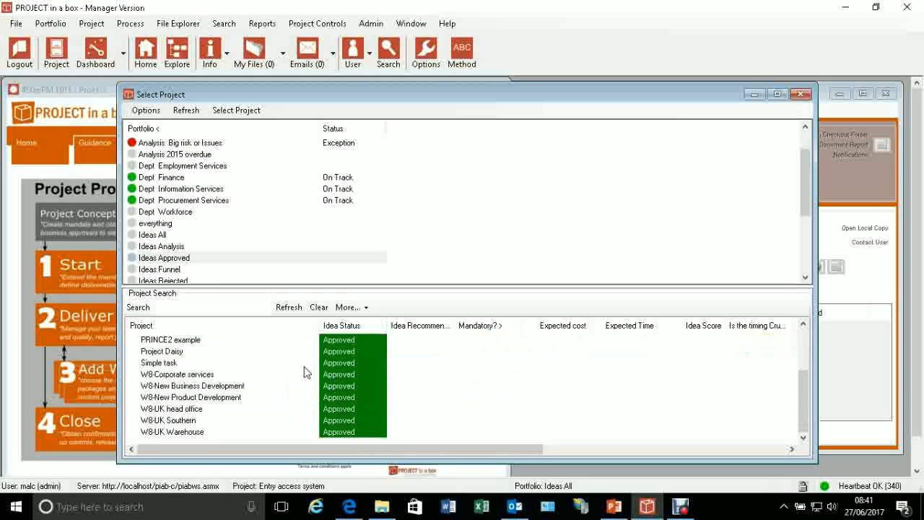
pyautogui.scroll(2, 346, 383)
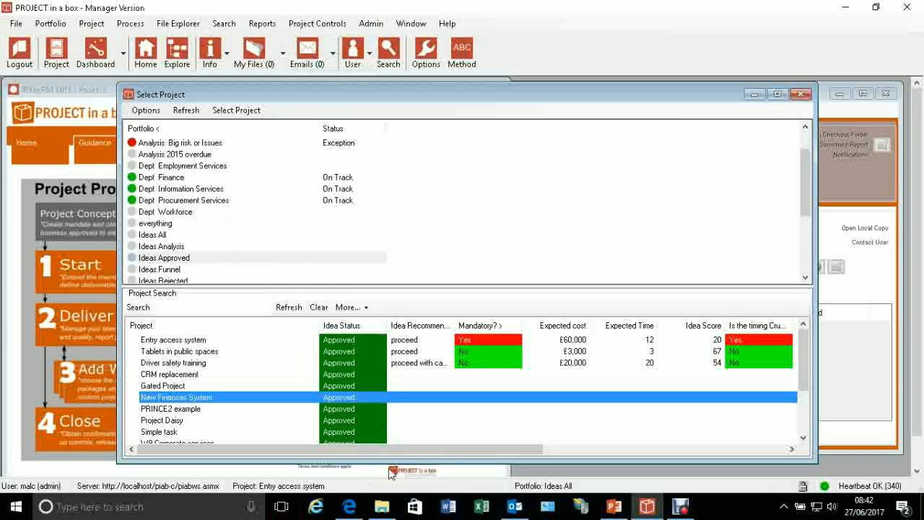
# Switch to the PROJECT in a box Browser App in Edge and log back in with the saved user name and password
pyautogui.click(349, 508)
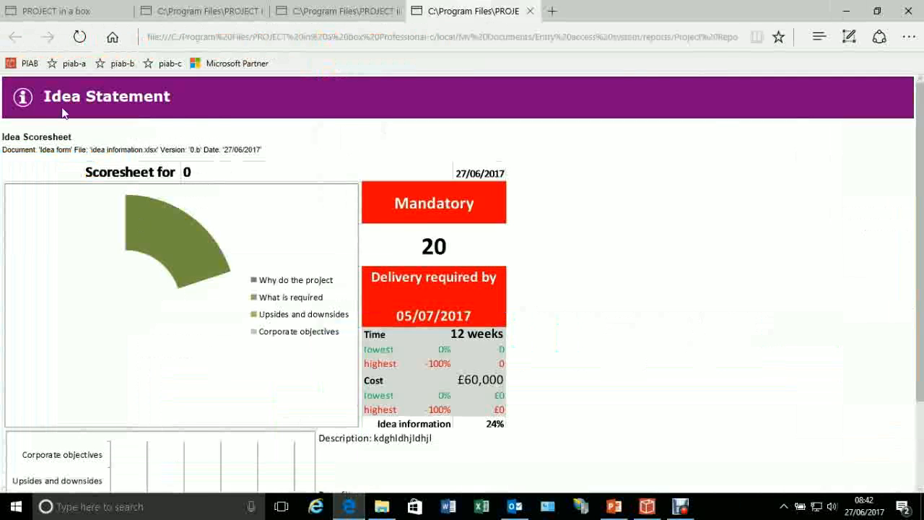
pyautogui.click(72, 12)
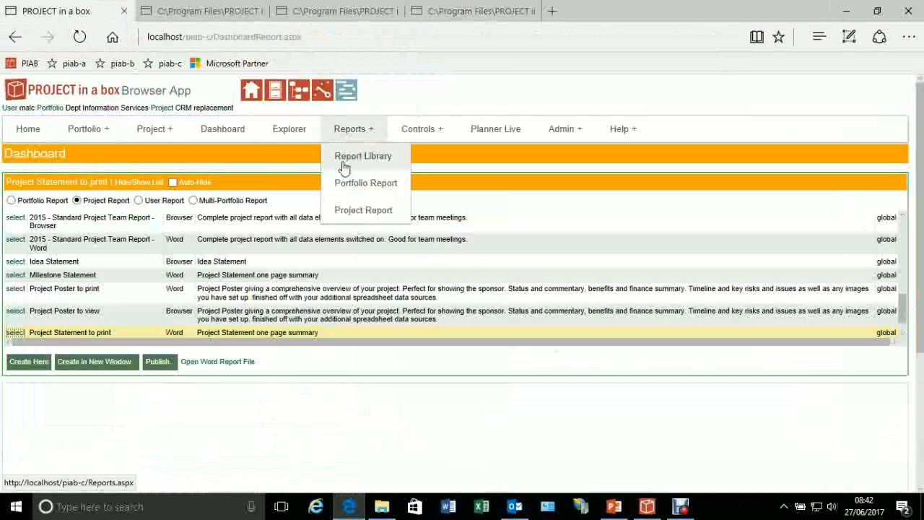
pyautogui.moveTo(103, 142)
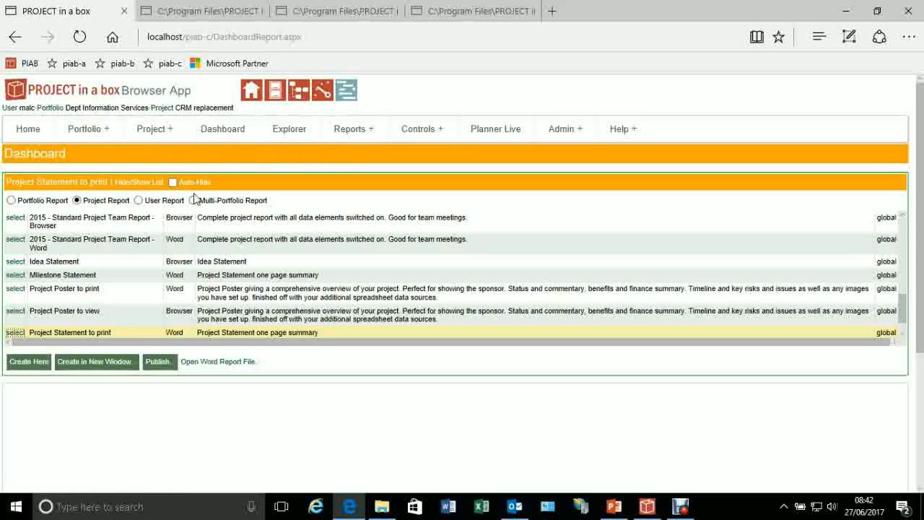
pyautogui.click(193, 201)
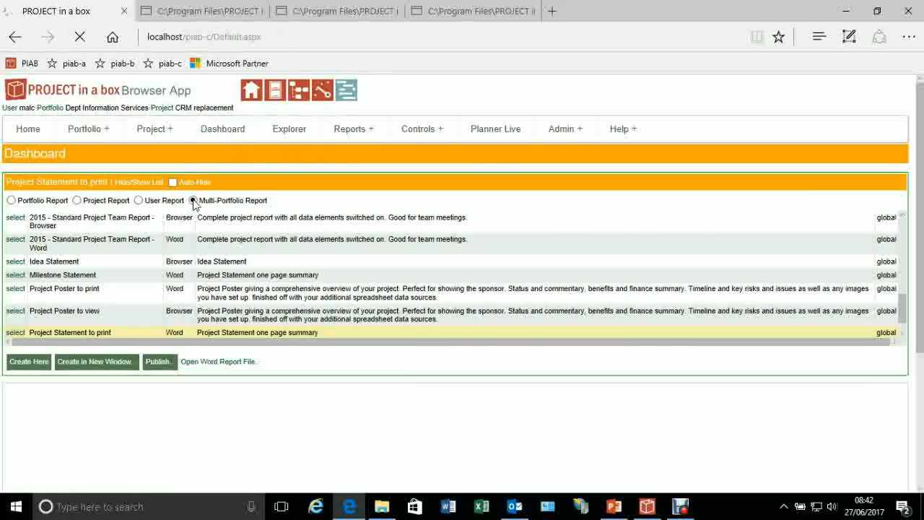
pyautogui.click(162, 200)
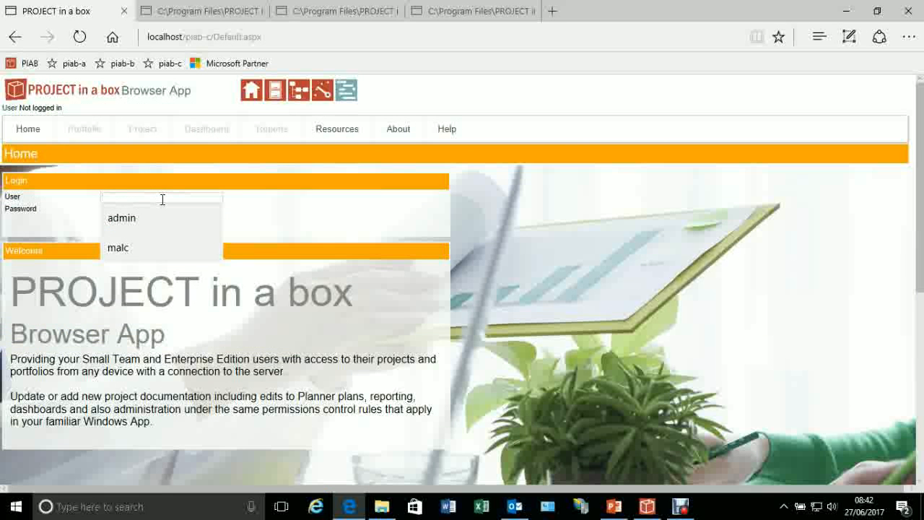
pyautogui.click(132, 239)
pyautogui.click(132, 230)
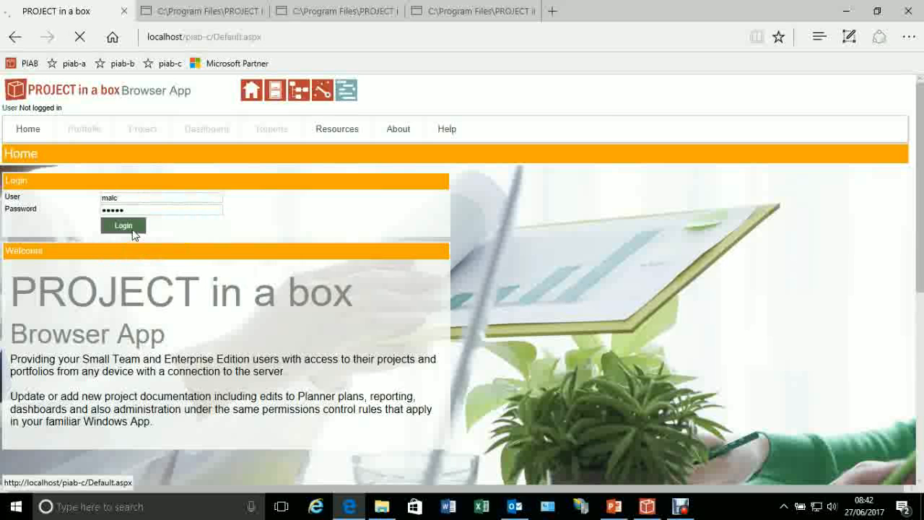
# Create the Portfolio Roll up multi-portfolio report within the Dashboard page
pyautogui.click(215, 132)
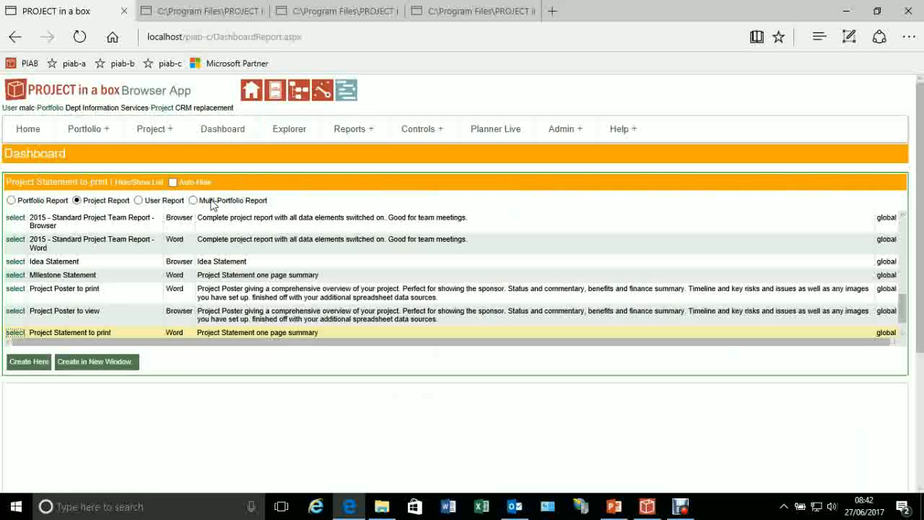
pyautogui.click(193, 201)
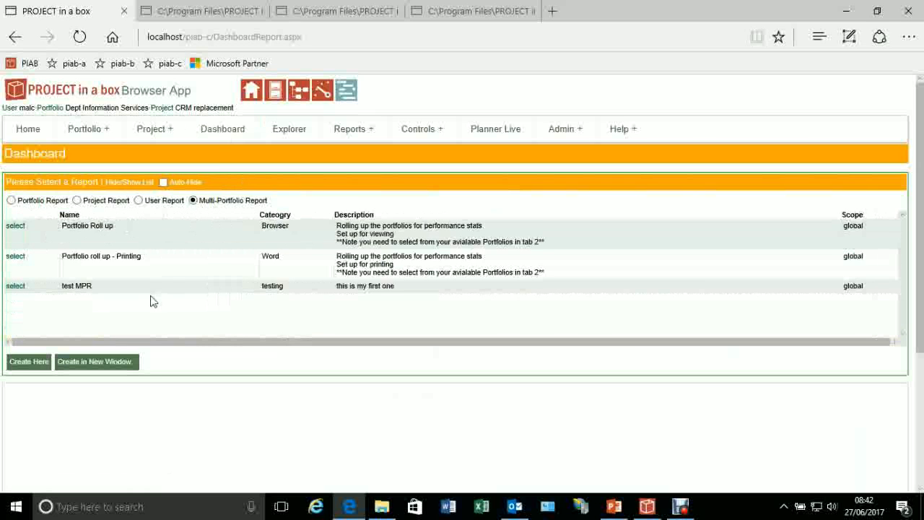
pyautogui.click(19, 227)
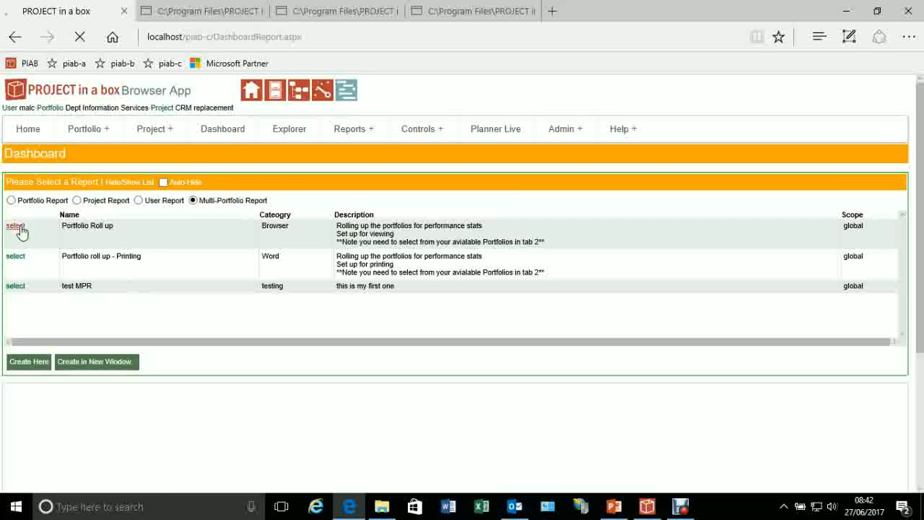
pyautogui.click(30, 366)
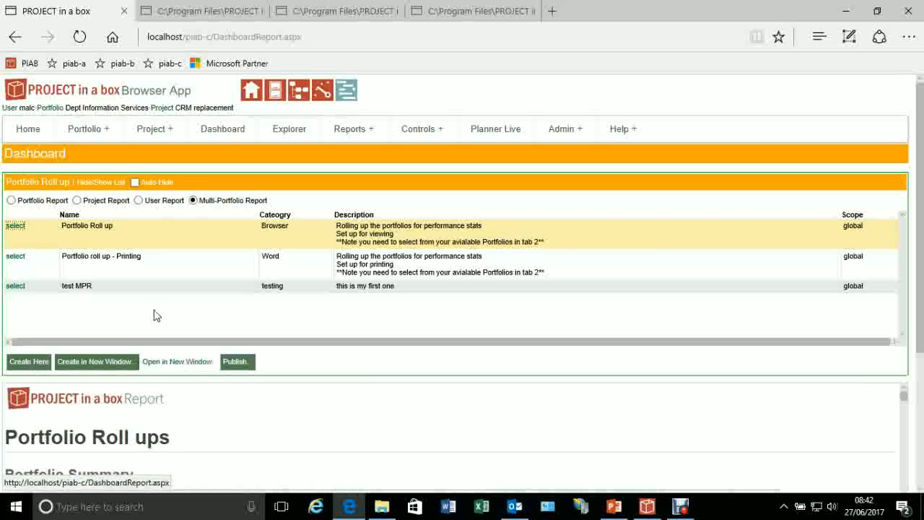
# Hide the report list and examine the Portfolio Roll ups report's summary table, risk level split and timelines
pyautogui.click(101, 182)
pyautogui.scroll(-4, 280, 327)
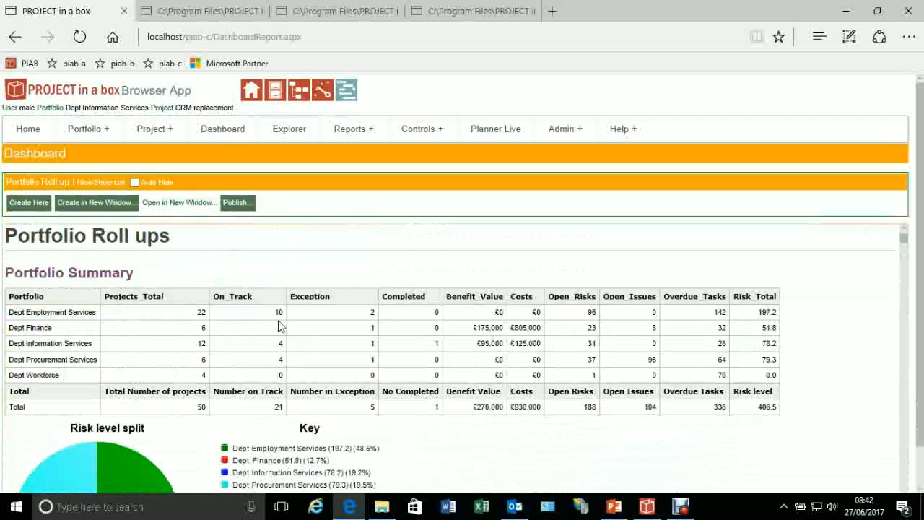
pyautogui.scroll(-10, 280, 326)
pyautogui.scroll(-5, 280, 325)
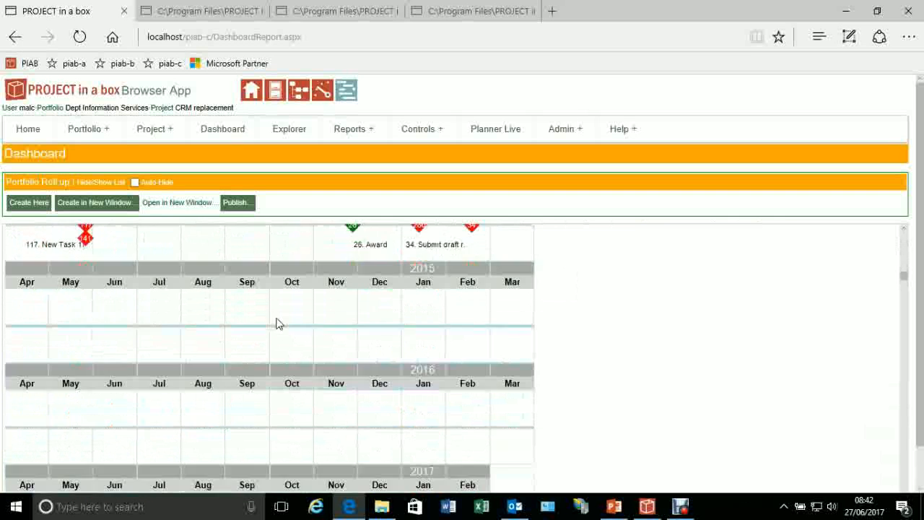
pyautogui.scroll(12, 276, 323)
pyautogui.scroll(8, 276, 323)
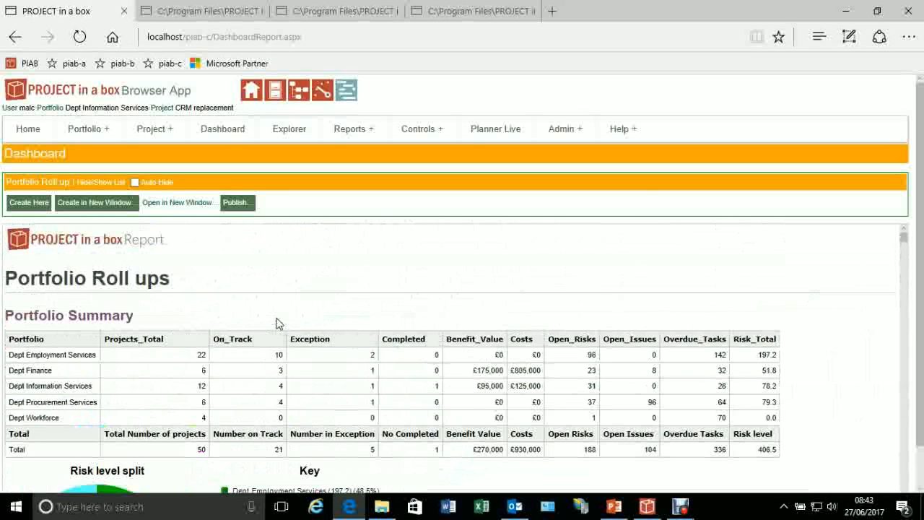